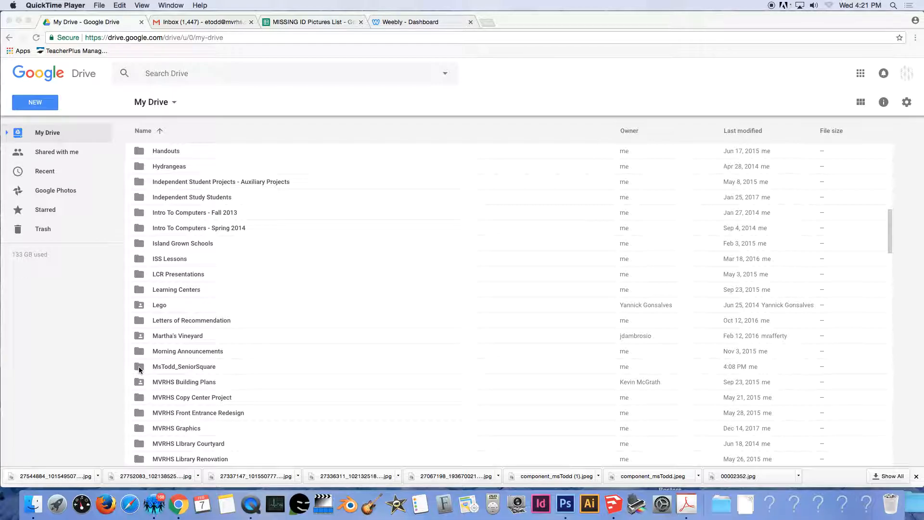
Open the MsTodd_SeniorSquare folder from My Drive.
click(140, 368)
double_click(139, 368)
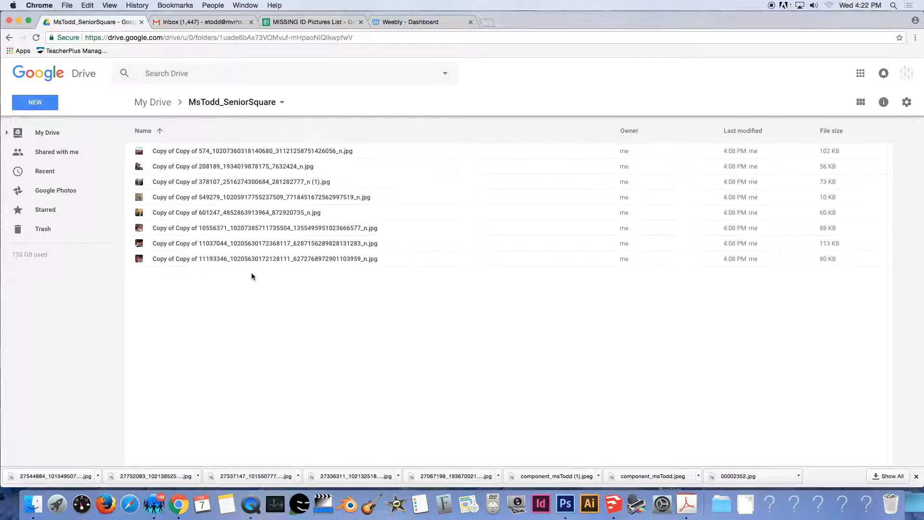
Create a new Google Drawings file inside the MsTodd_SeniorSquare folder from the NEW menu.
click(53, 107)
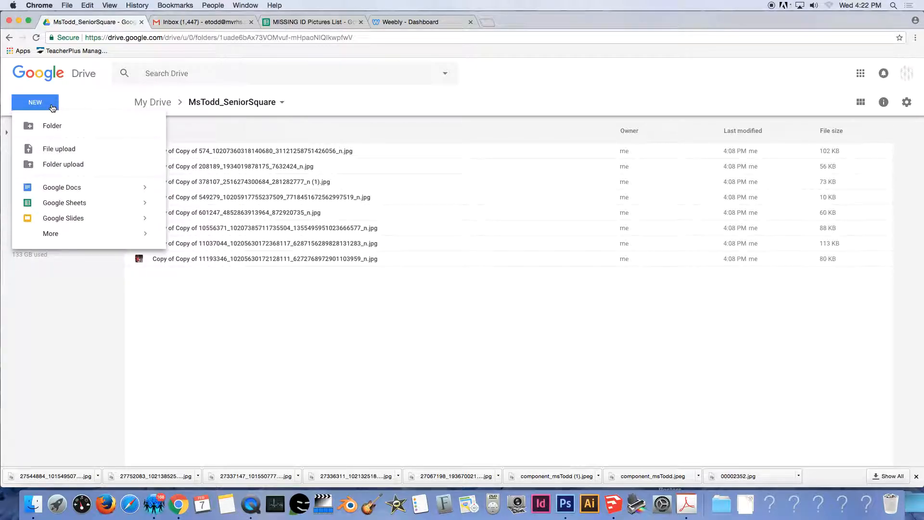
mouse_move(66, 241)
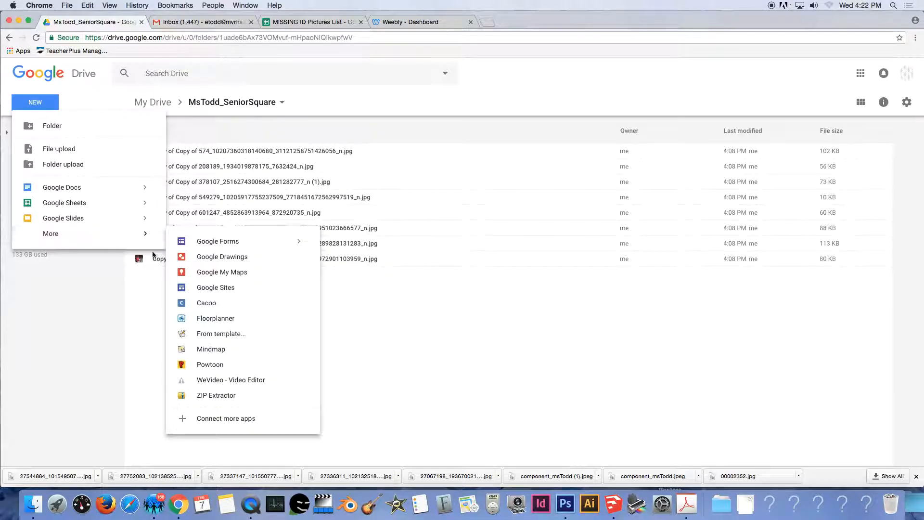
click(208, 259)
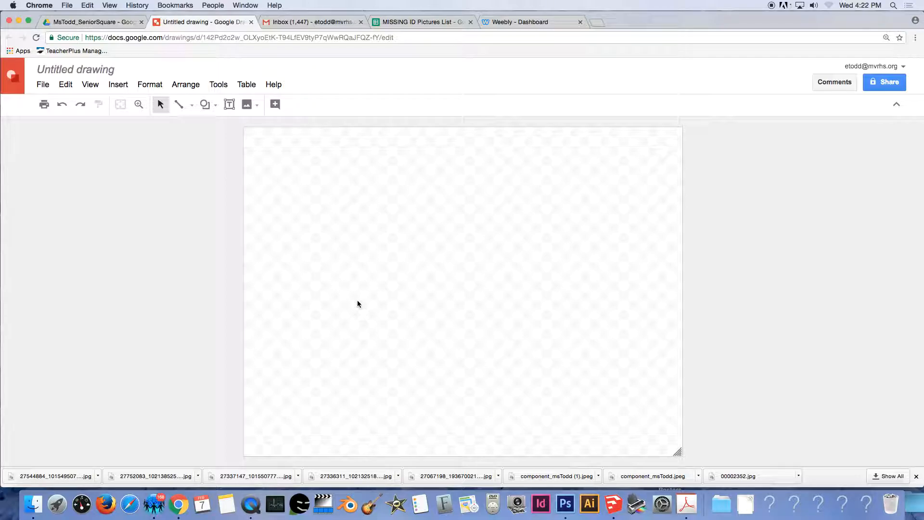
Set the page to a custom 21.875 × 9.375 inch size in Page setup.
click(40, 87)
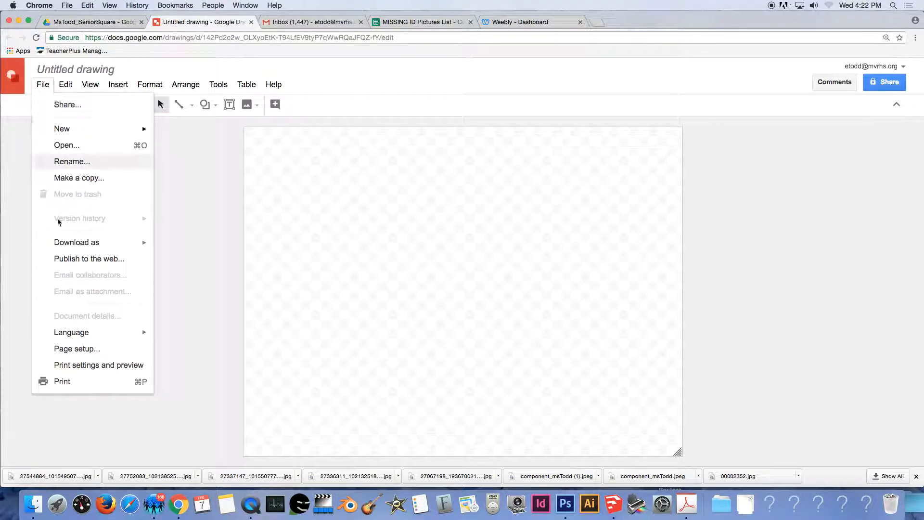
click(93, 350)
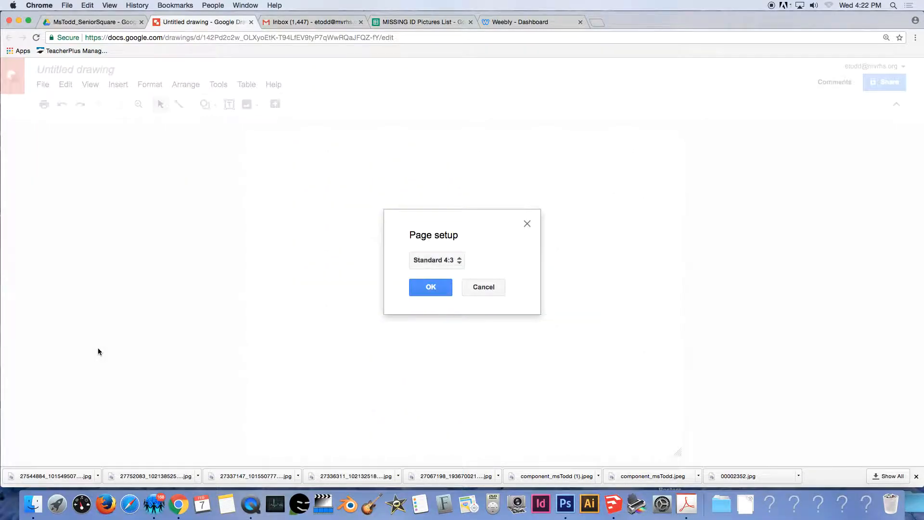
click(462, 263)
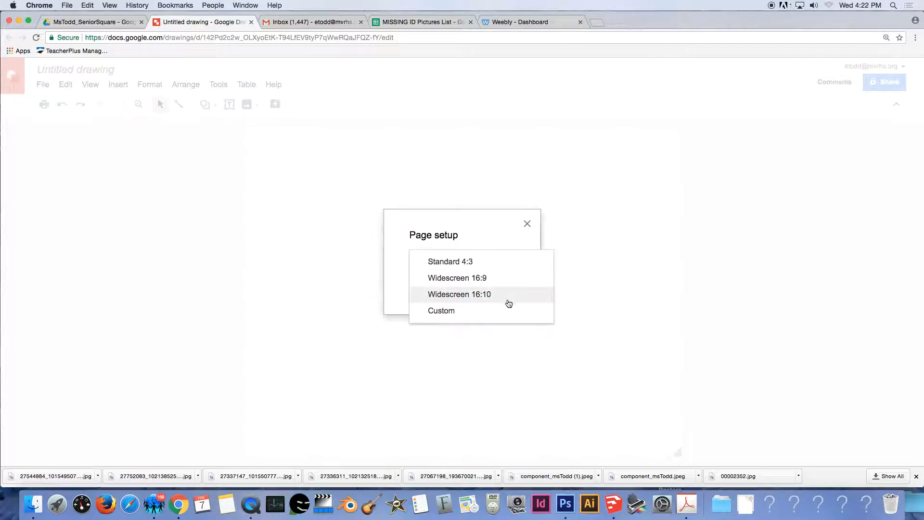
click(442, 312)
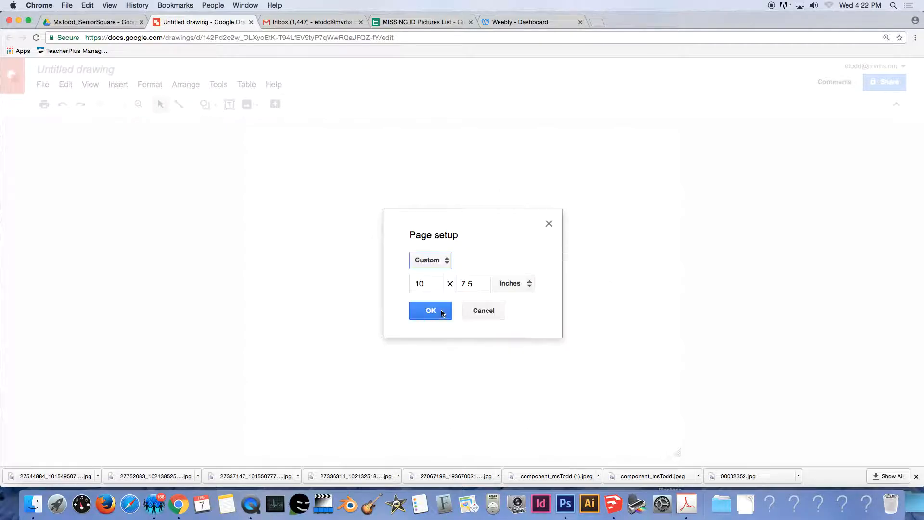
drag(427, 286, 404, 283)
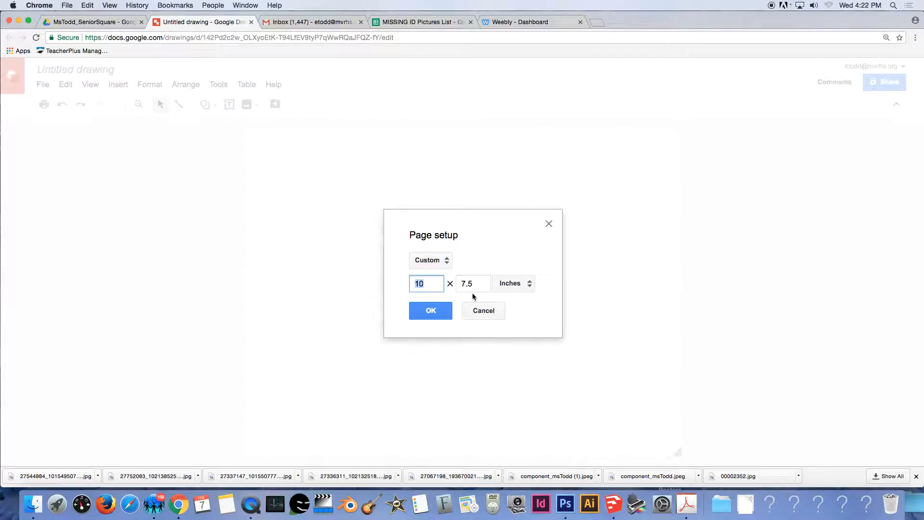
text(21.875)
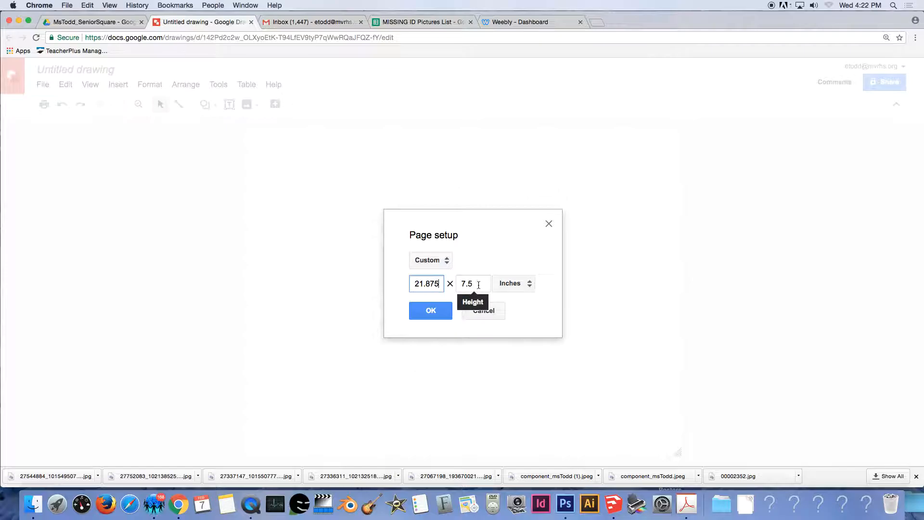
drag(478, 284, 455, 282)
text(9.3)
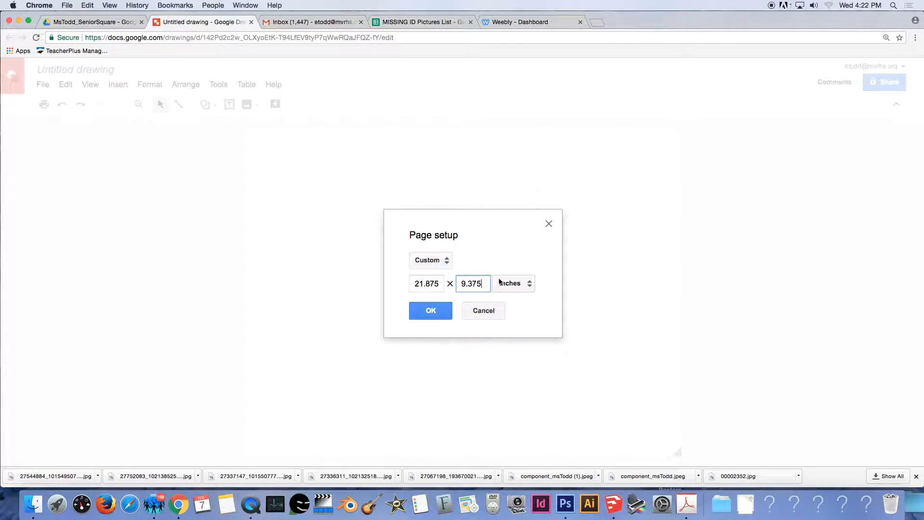
click(515, 286)
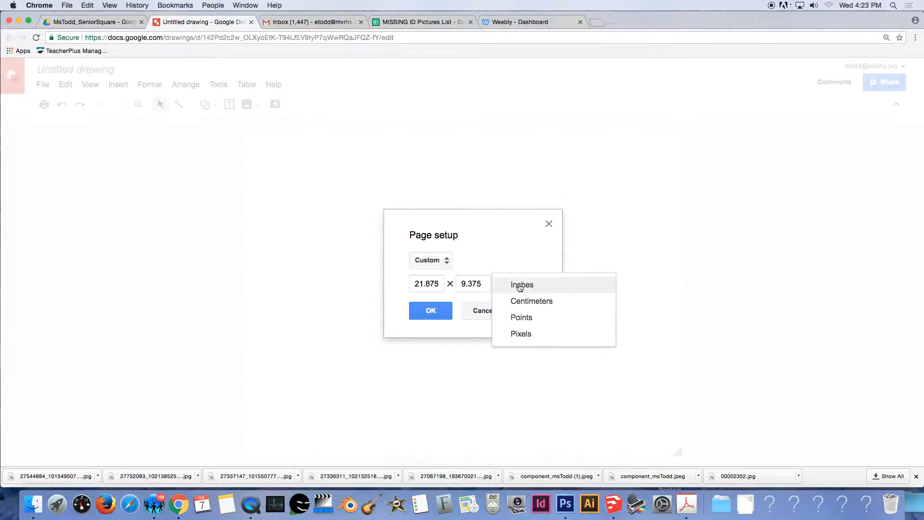
click(519, 288)
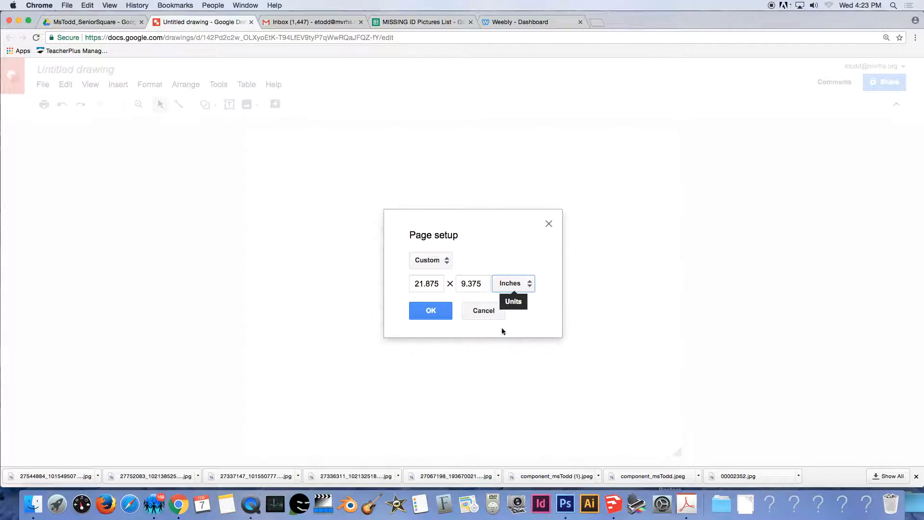
click(429, 313)
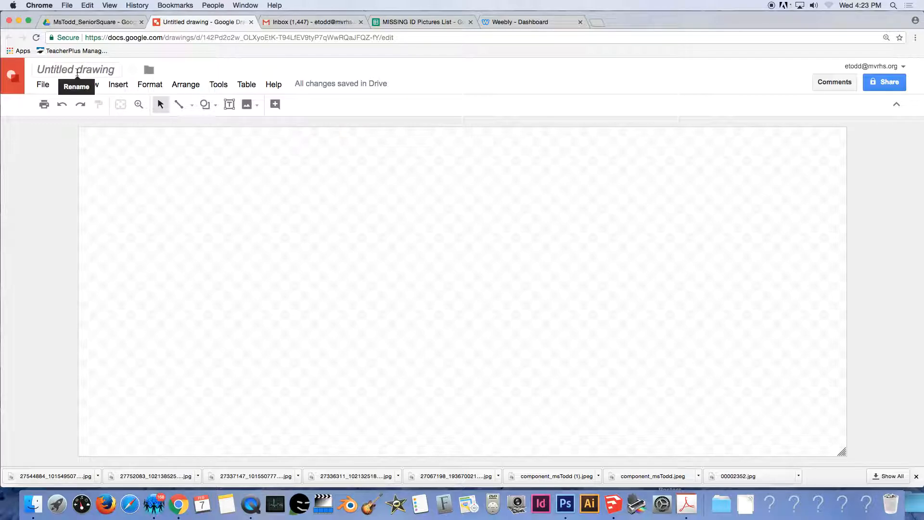
Rename the drawing to the owner's surname and first name followed by _SeniorSquare.
click(87, 73)
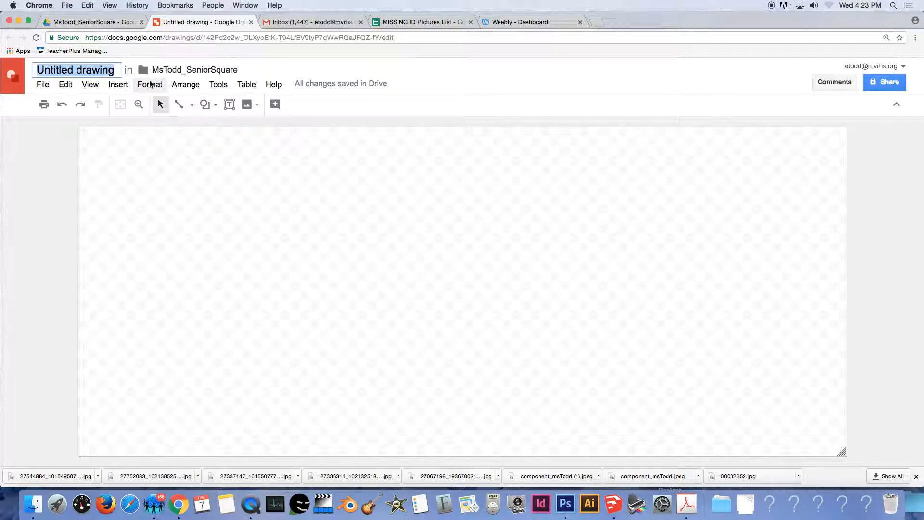
text(M)
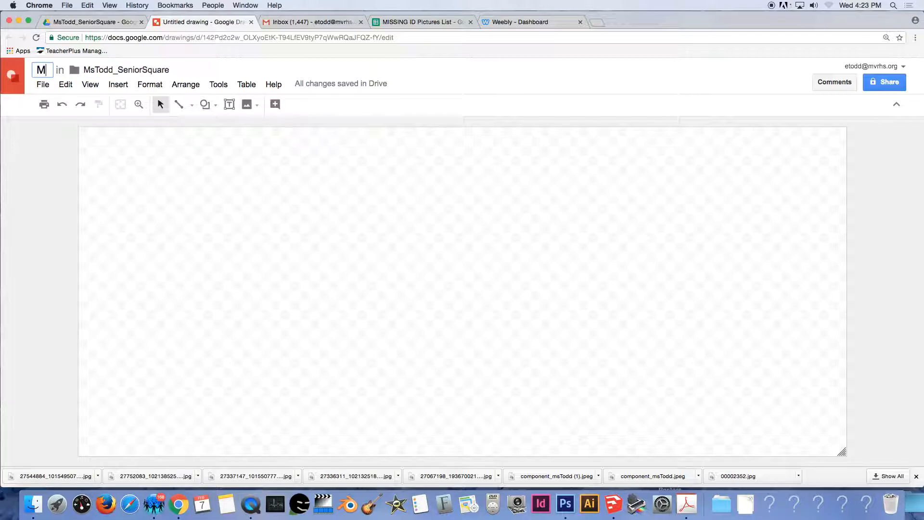
text(sTod)
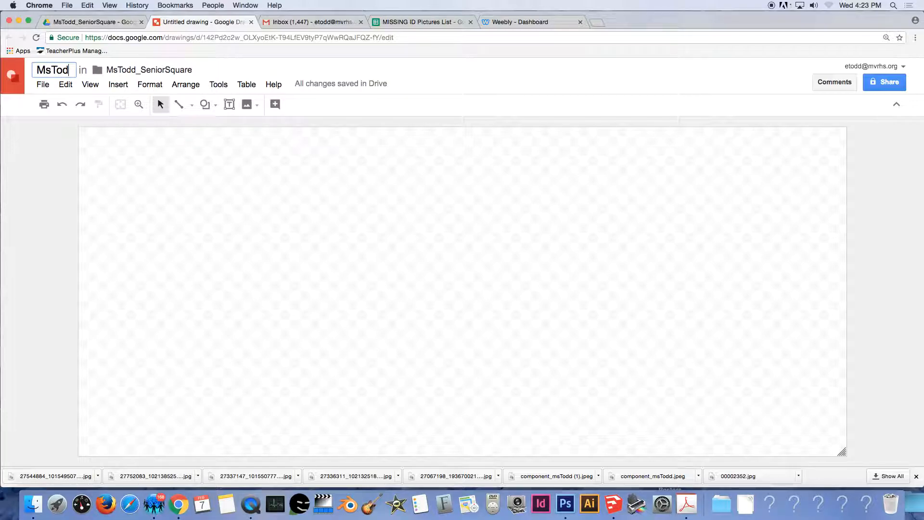
key(BackSpace)
key(BackSpace)
key(BackSpace)
key(BackSpace)
key(BackSpace)
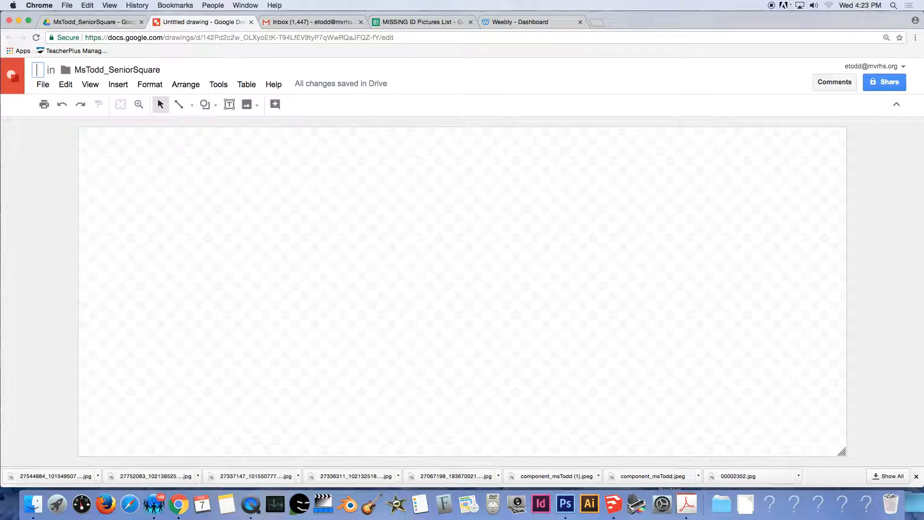
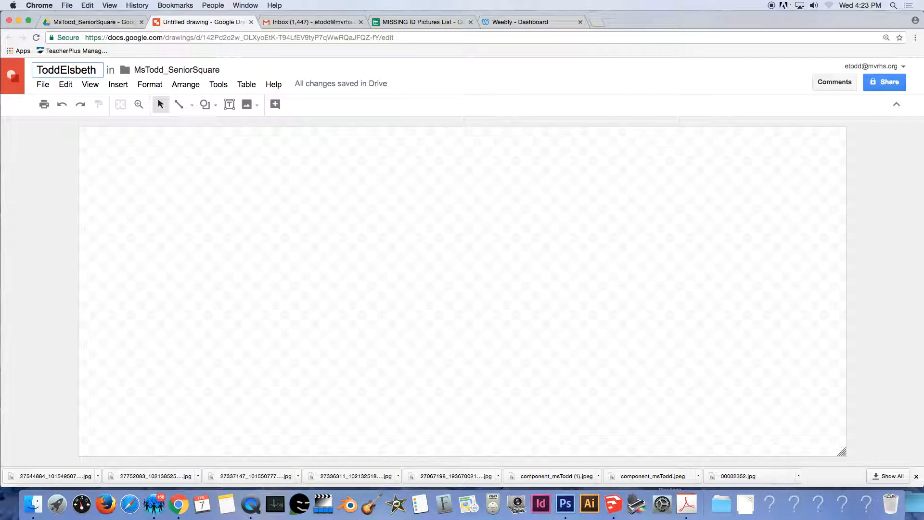
text(_Se)
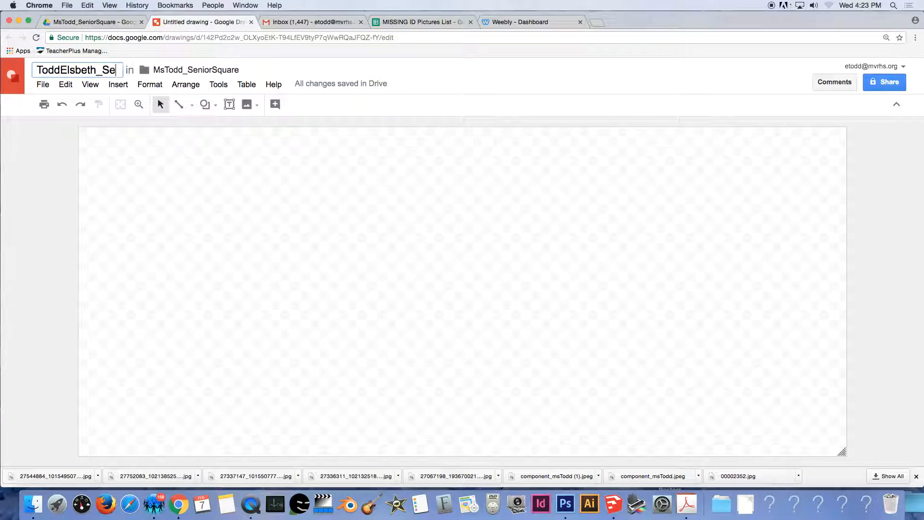
text(niorSquare)
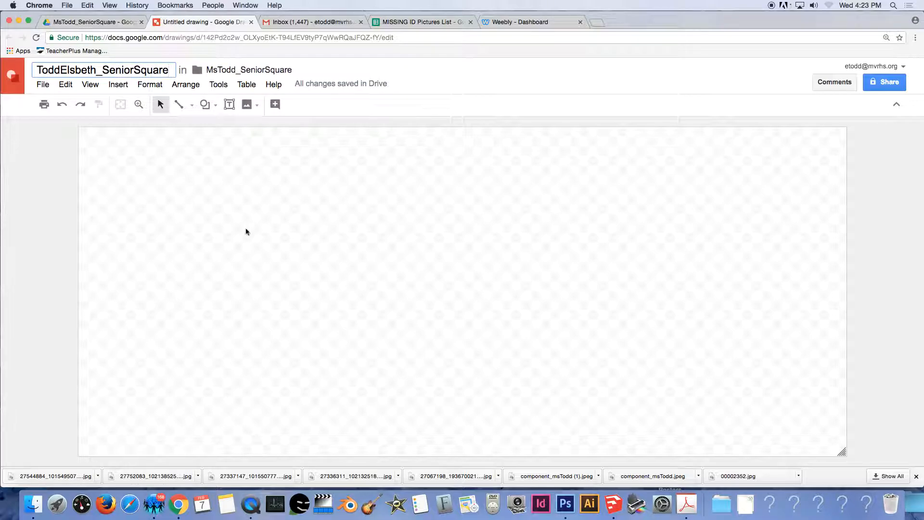
click(257, 237)
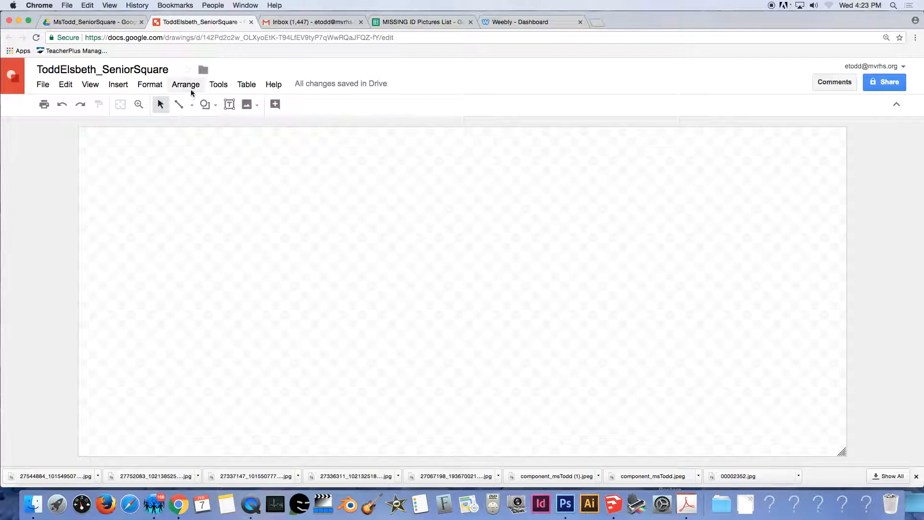
Open the Drive image picker from Insert > Image.
click(117, 85)
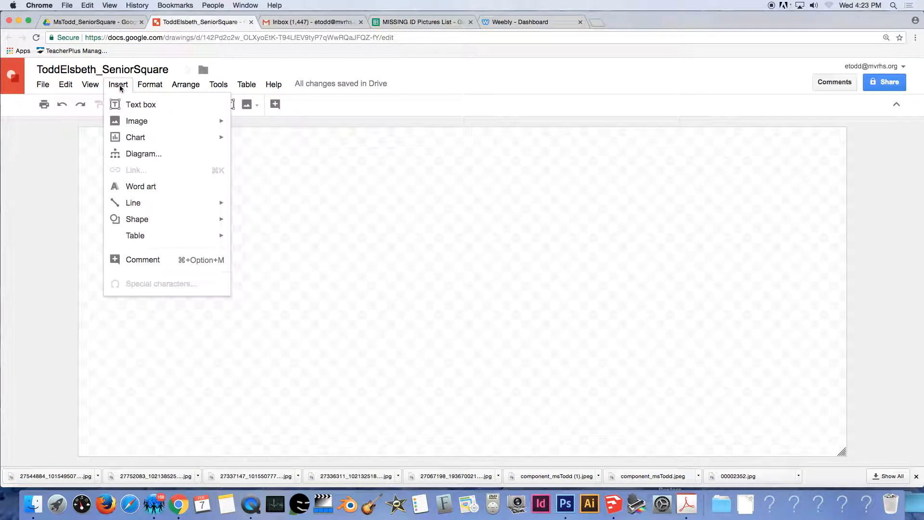
mouse_move(138, 127)
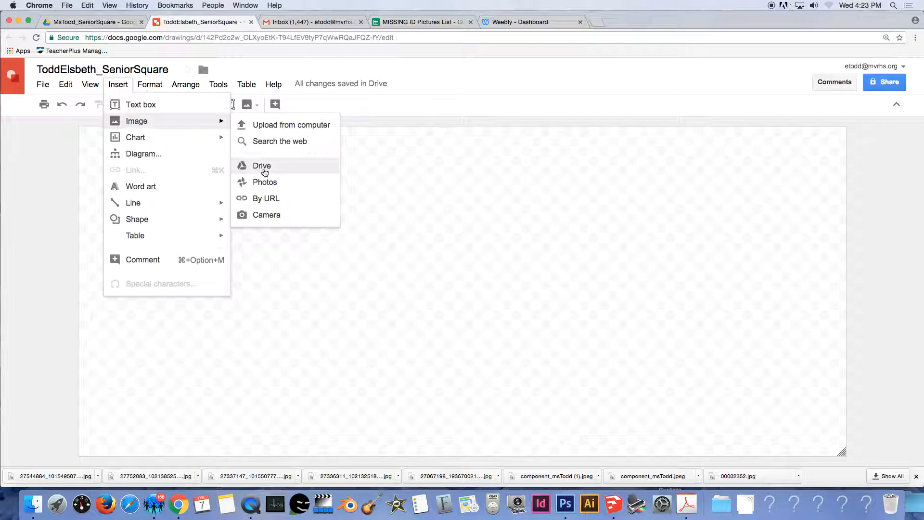
click(264, 173)
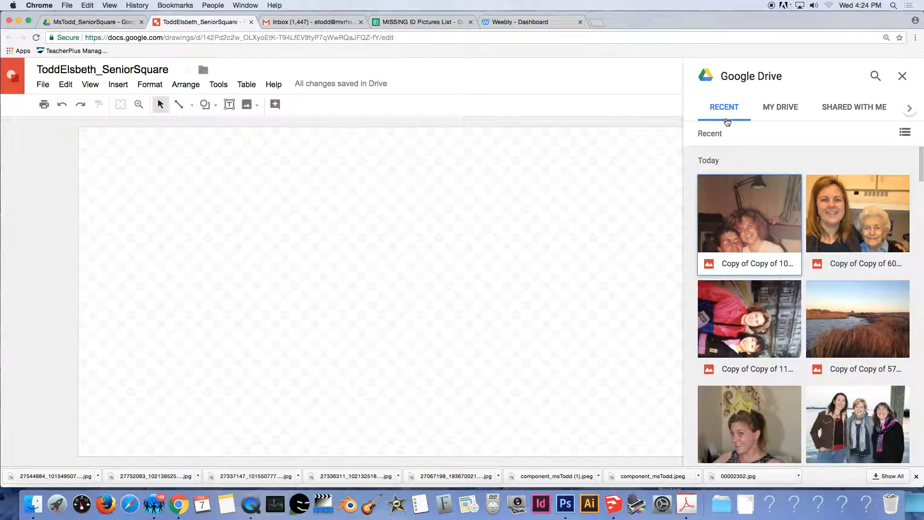
Browse My Drive in list view to the MsTodd_SeniorSquare folder and pick a photo.
click(780, 110)
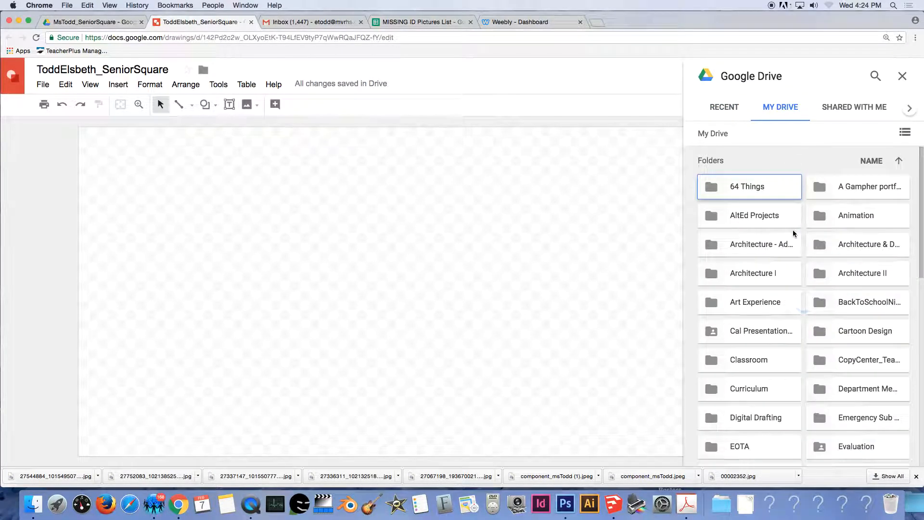
scroll(783, 332, down, 4)
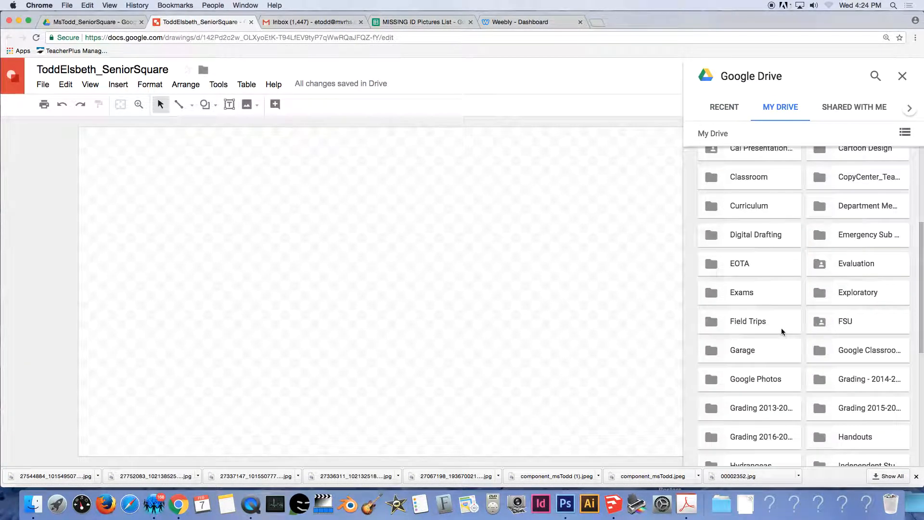
click(906, 133)
scroll(789, 303, down, 5)
scroll(788, 305, down, 12)
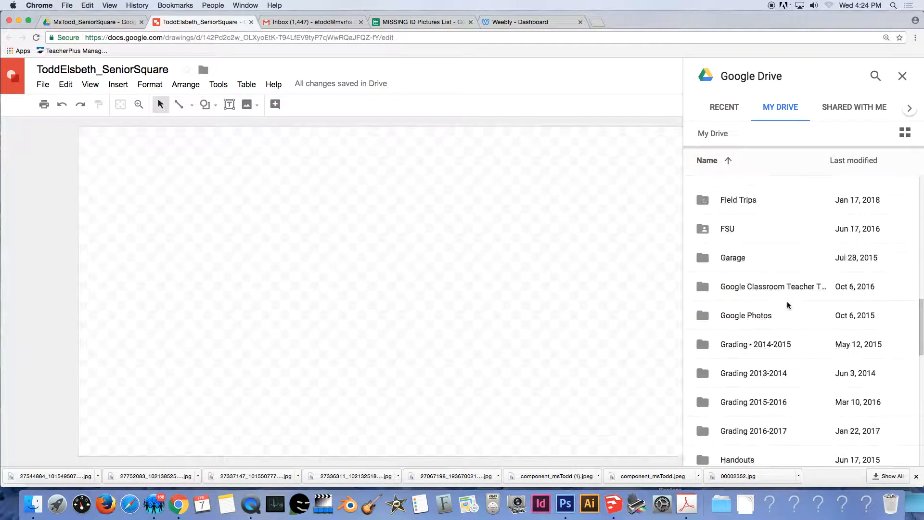
scroll(788, 306, down, 3)
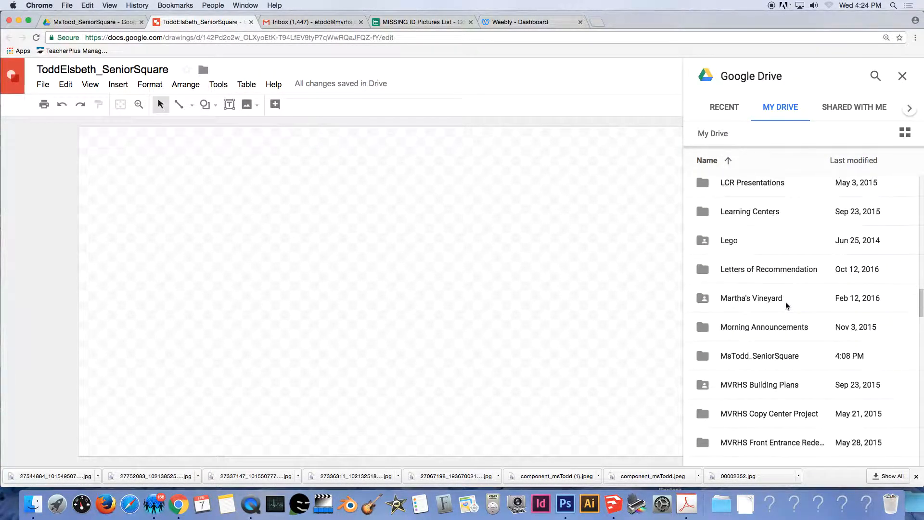
double_click(767, 357)
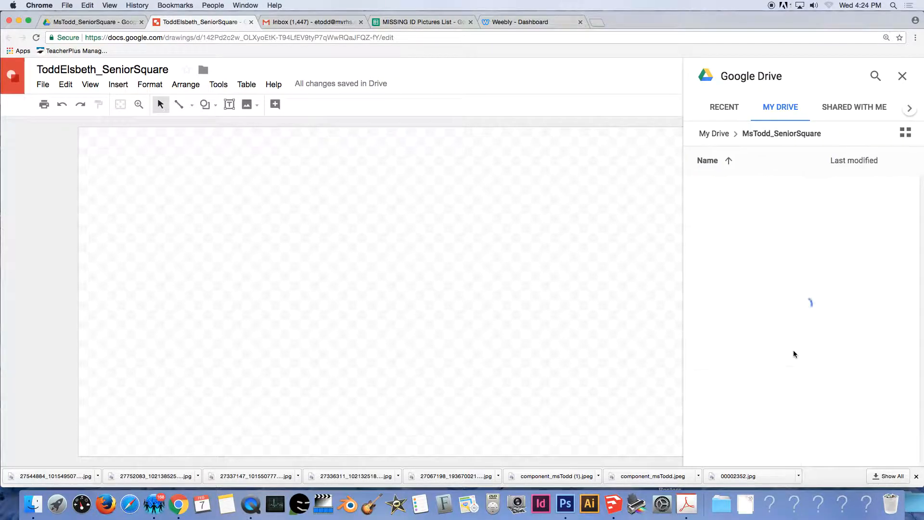
drag(747, 251, 718, 185)
click(718, 190)
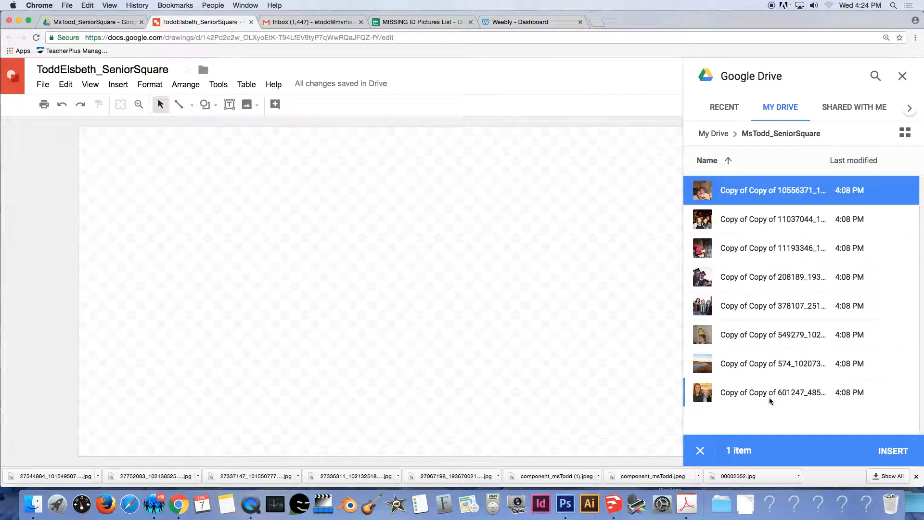
Drag all eight folder photos onto the canvas, then close the Drive panel.
drag(747, 191, 409, 212)
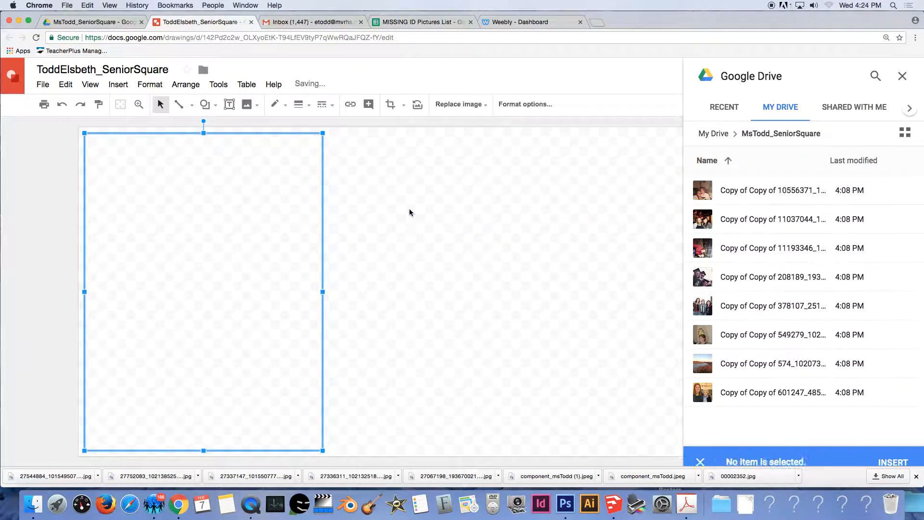
drag(755, 219, 530, 227)
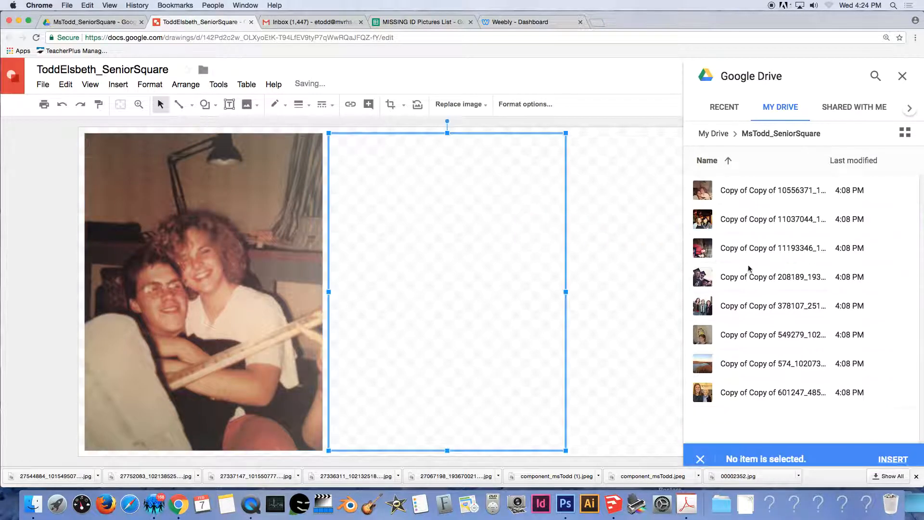
drag(770, 249, 524, 237)
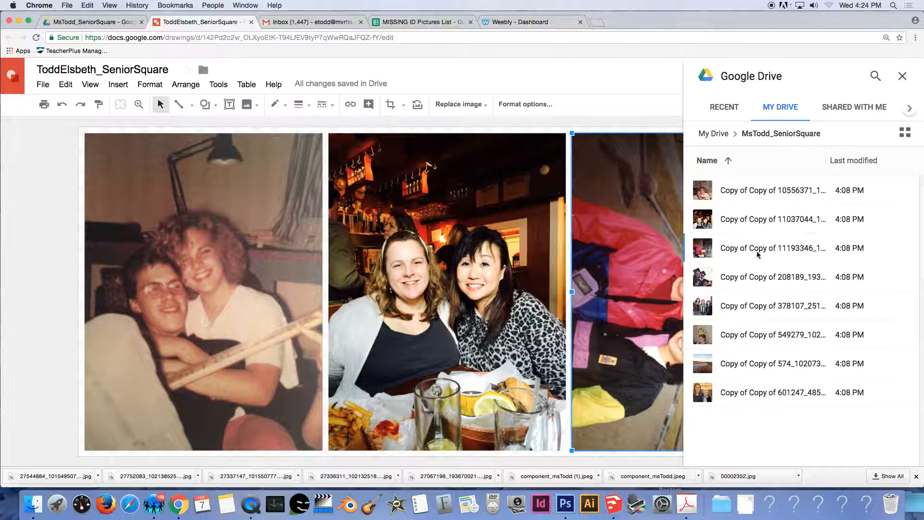
drag(750, 246, 496, 280)
drag(751, 306, 342, 269)
drag(732, 334, 548, 332)
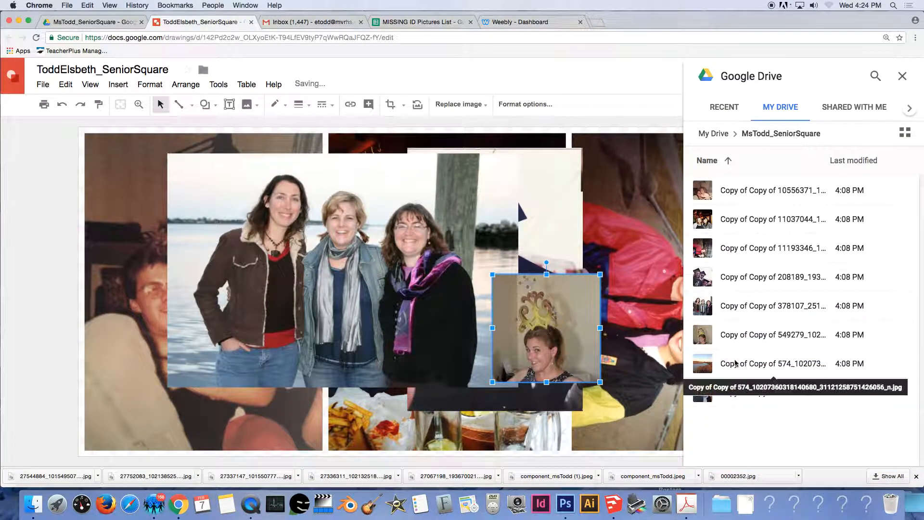
drag(727, 392, 541, 218)
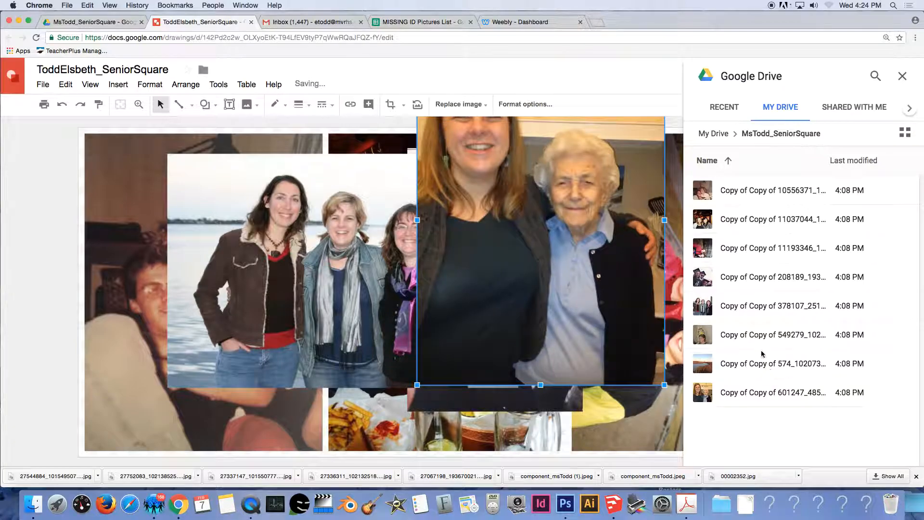
drag(735, 365, 331, 355)
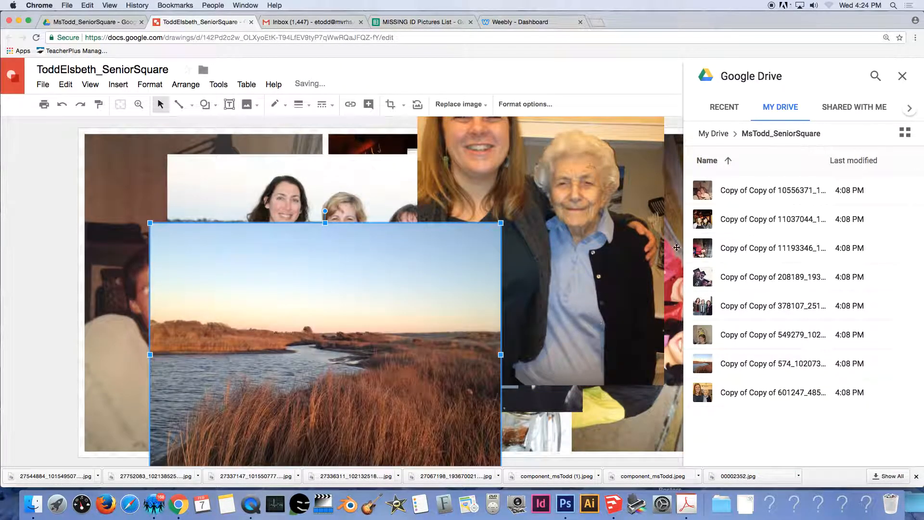
click(904, 76)
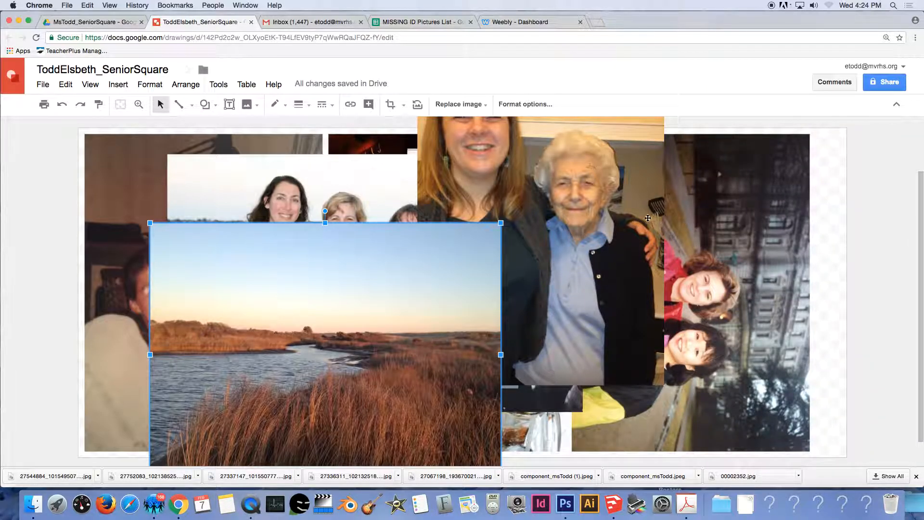
Shrink the elderly-woman photo and move it down-left behind the marsh photo.
click(614, 225)
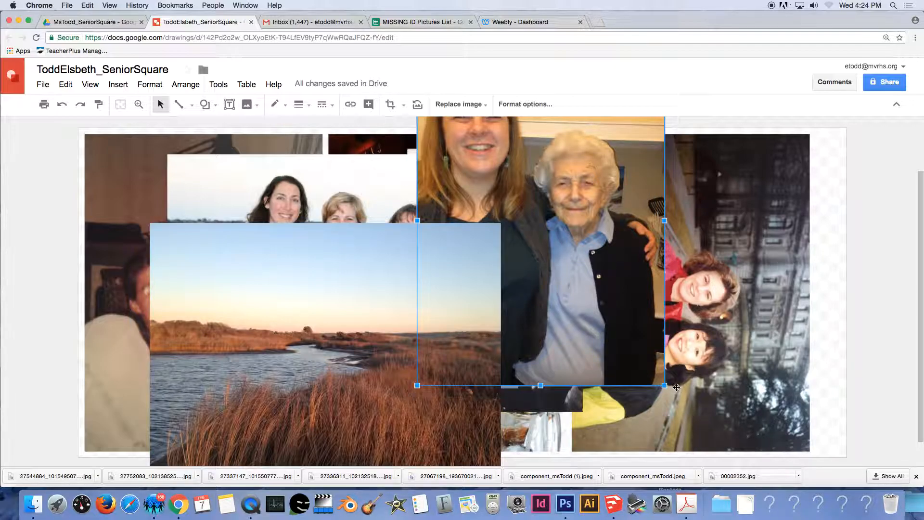
drag(604, 281, 637, 341)
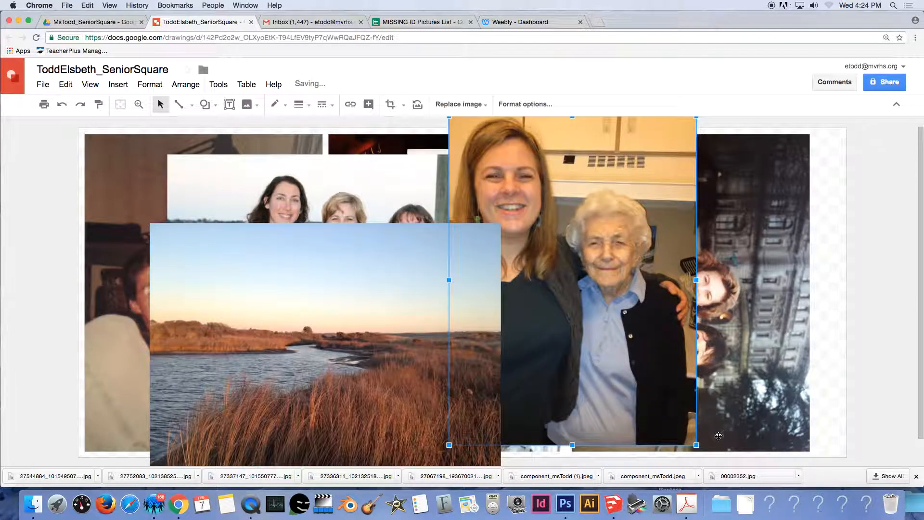
drag(697, 446, 577, 285)
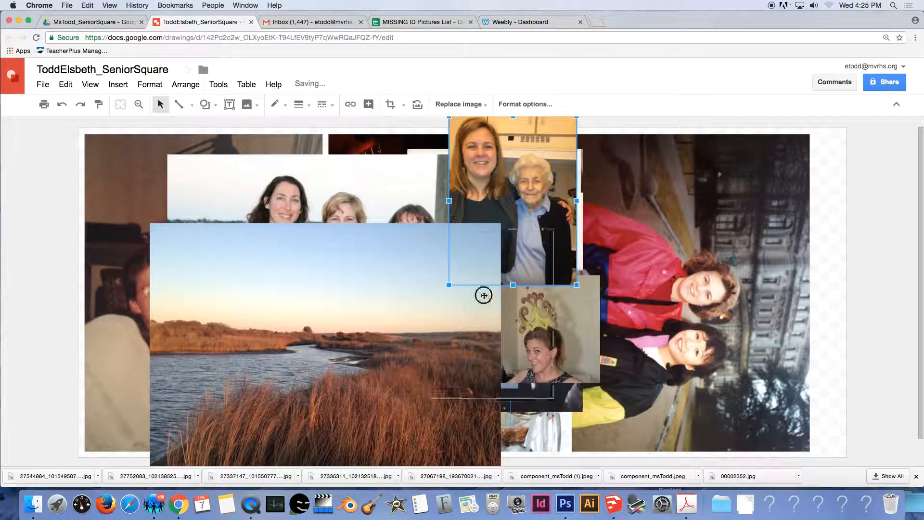
drag(519, 183, 444, 278)
Rotate the sideways two-women photo upright, shrink it, and move it to the upper right.
click(705, 279)
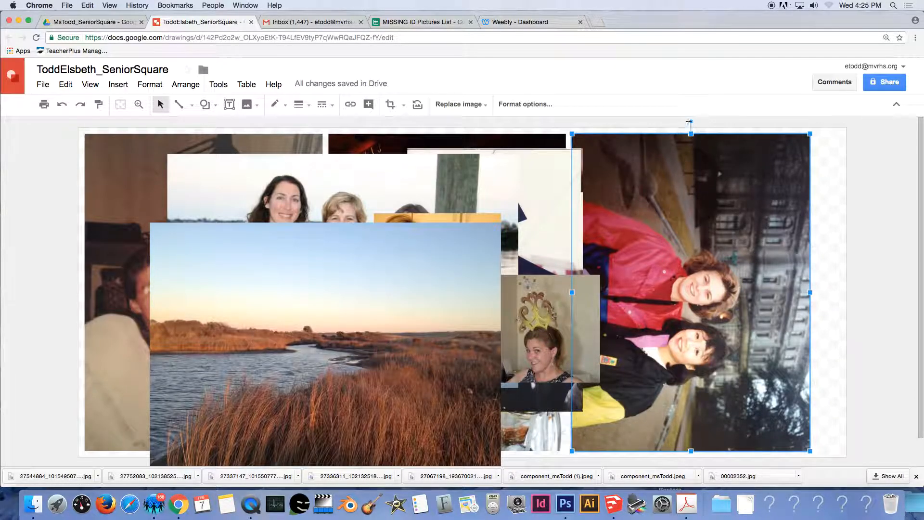
drag(692, 121, 540, 292)
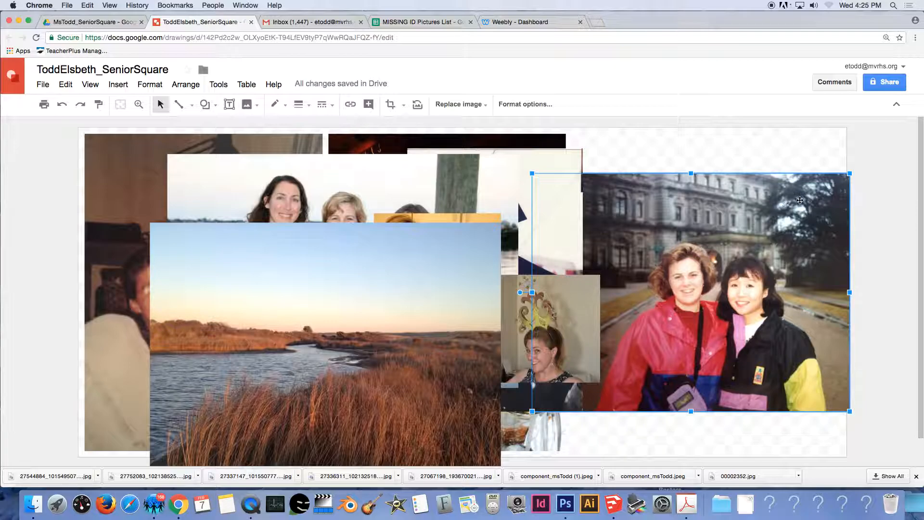
drag(851, 174, 731, 262)
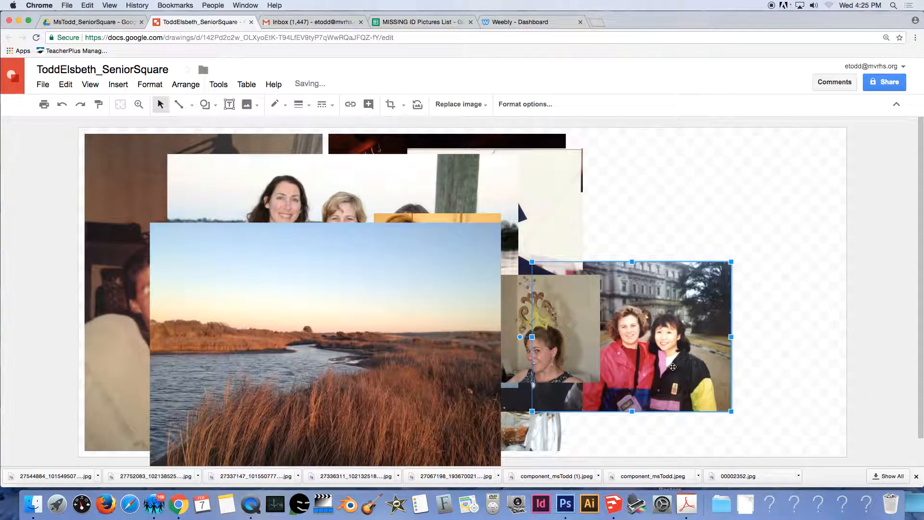
drag(675, 366, 723, 371)
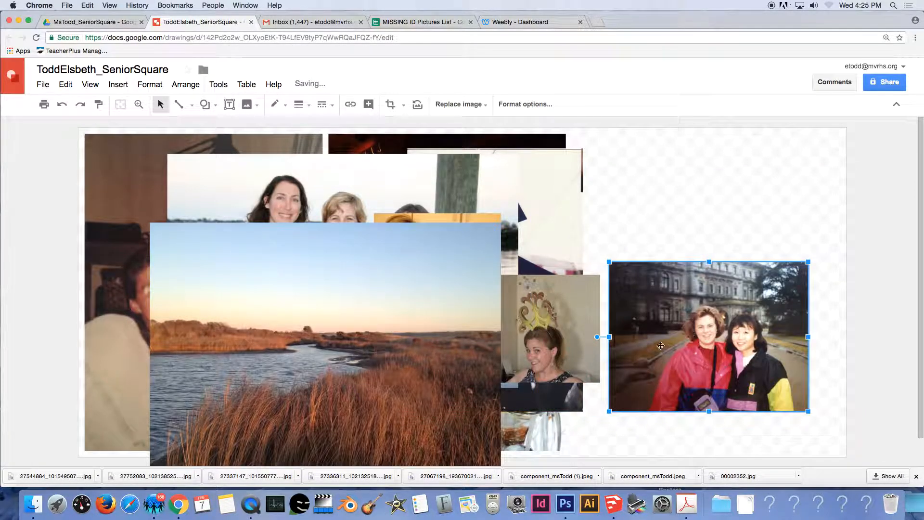
drag(676, 337, 695, 221)
Move the crown photo right and shrink the upper-right two-women photo.
drag(557, 344, 745, 385)
click(824, 150)
drag(826, 149, 781, 178)
drag(699, 240, 749, 242)
Shrink and reposition the graduation photo, and move the marsh landscape to the upper right.
click(542, 242)
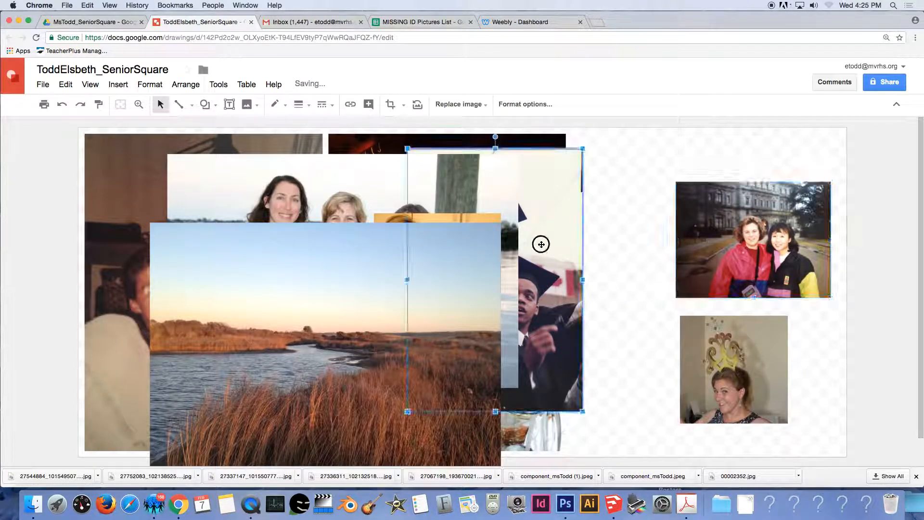
drag(533, 190, 636, 185)
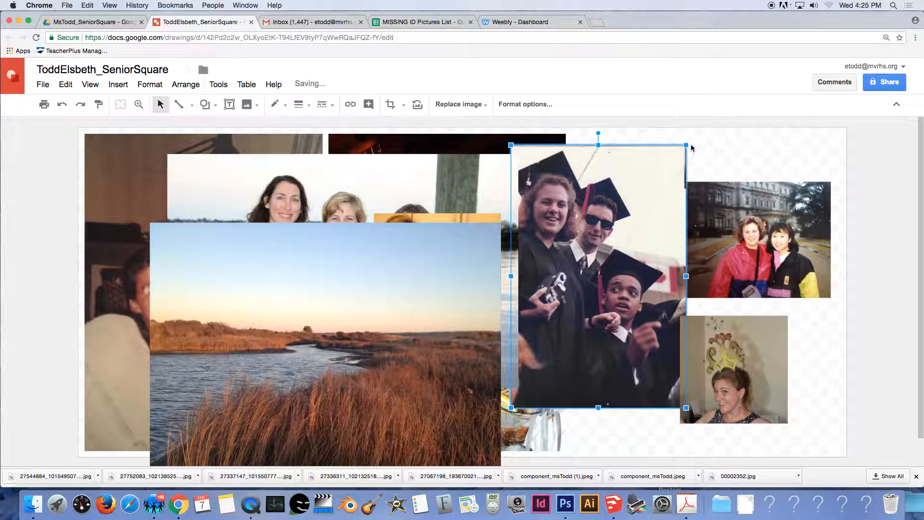
drag(684, 145, 623, 233)
drag(583, 303, 644, 337)
drag(404, 241, 689, 175)
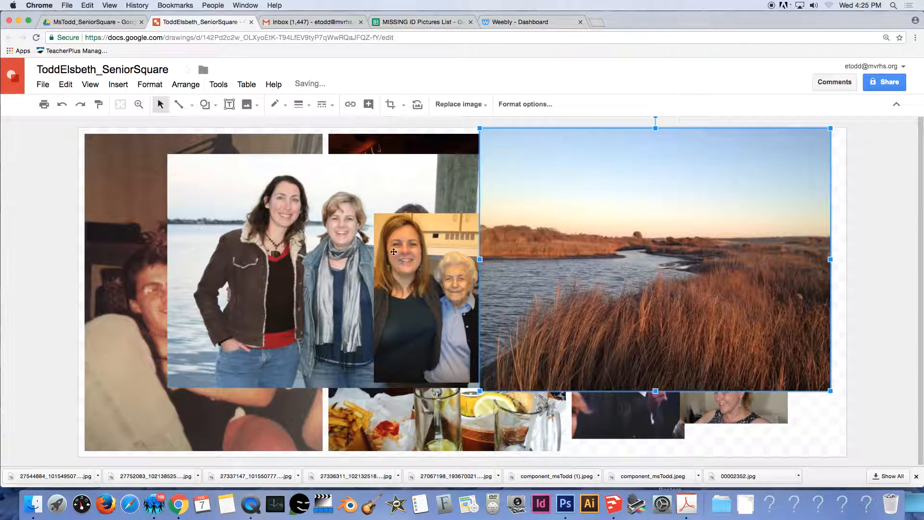
Shrink the three-women photo and move it down-left.
click(331, 212)
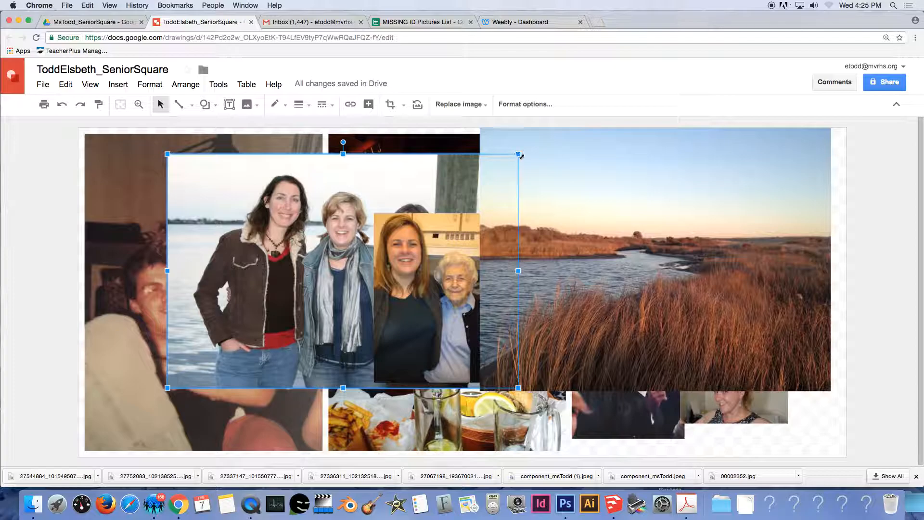
drag(520, 154, 373, 233)
drag(340, 269, 308, 332)
click(278, 169)
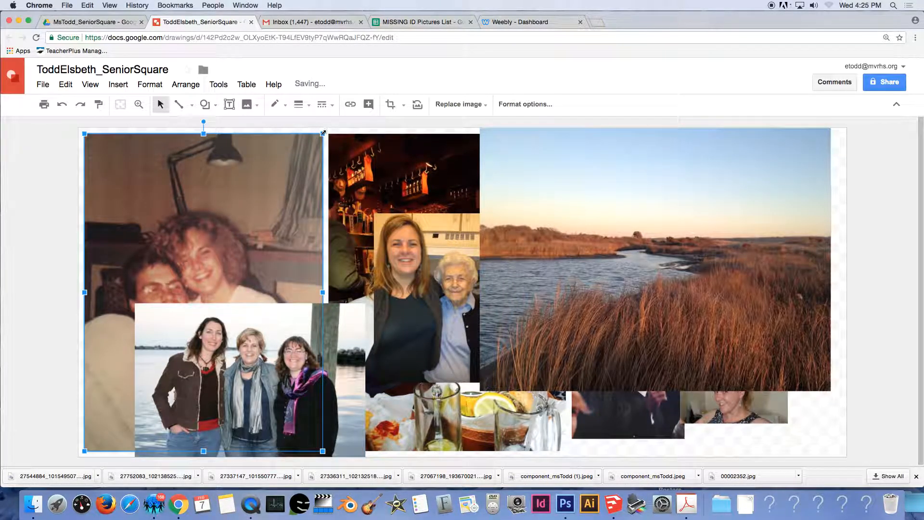
Shrink the old brown, bar and marsh photos, moving the marsh landscape to the left.
drag(323, 133, 212, 282)
click(472, 168)
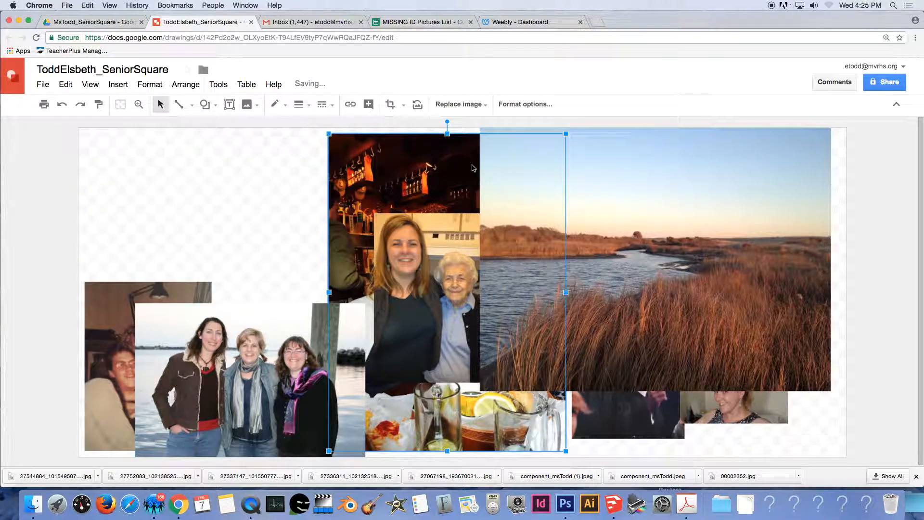
drag(568, 134, 360, 310)
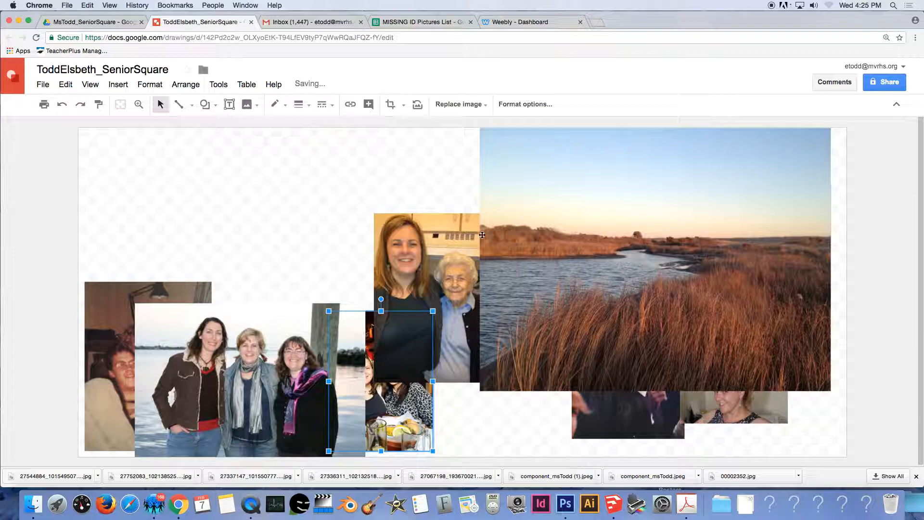
click(425, 253)
drag(425, 253, 241, 303)
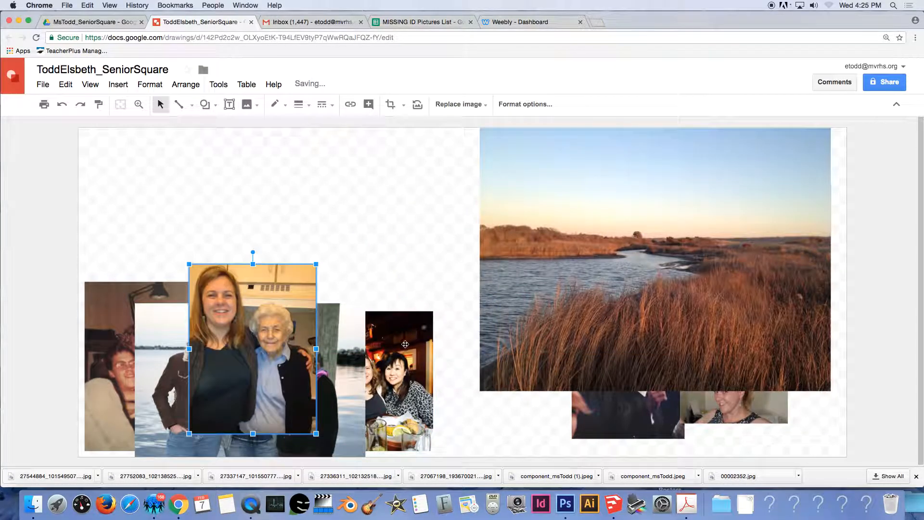
click(421, 326)
drag(422, 327, 207, 300)
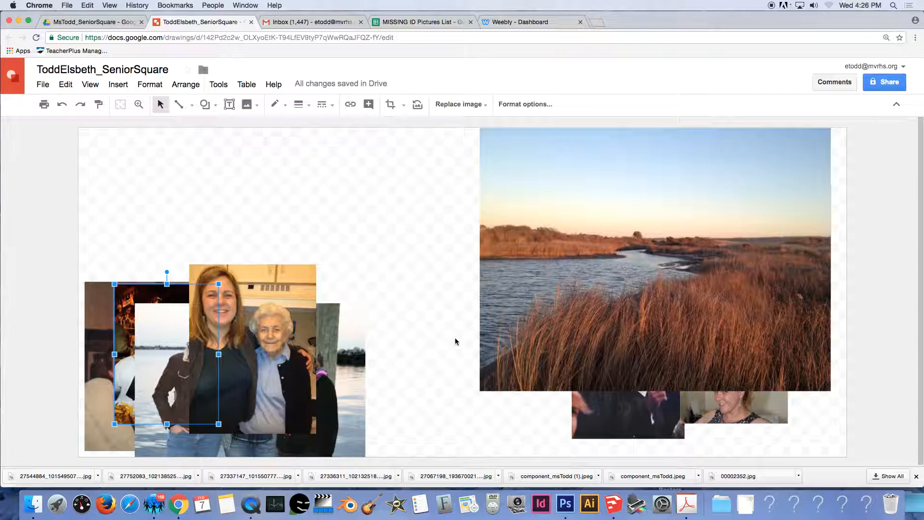
drag(709, 261, 337, 261)
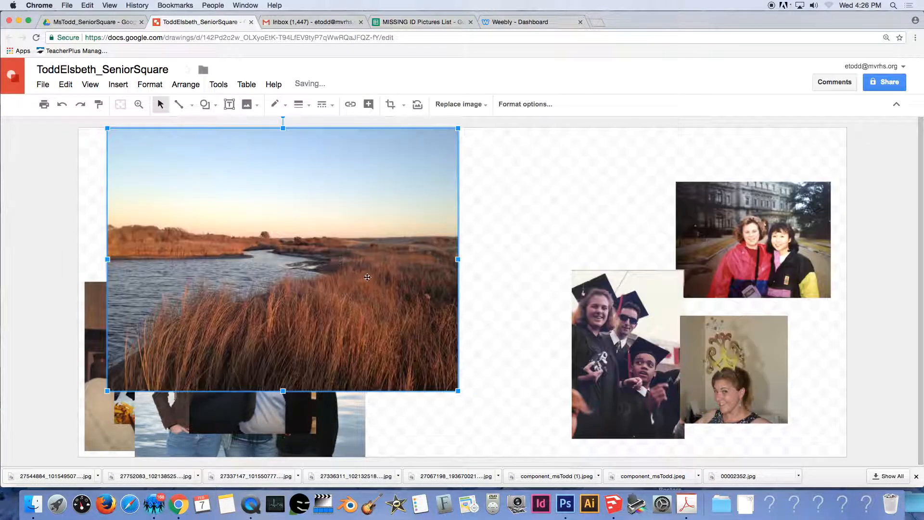
drag(457, 392, 294, 268)
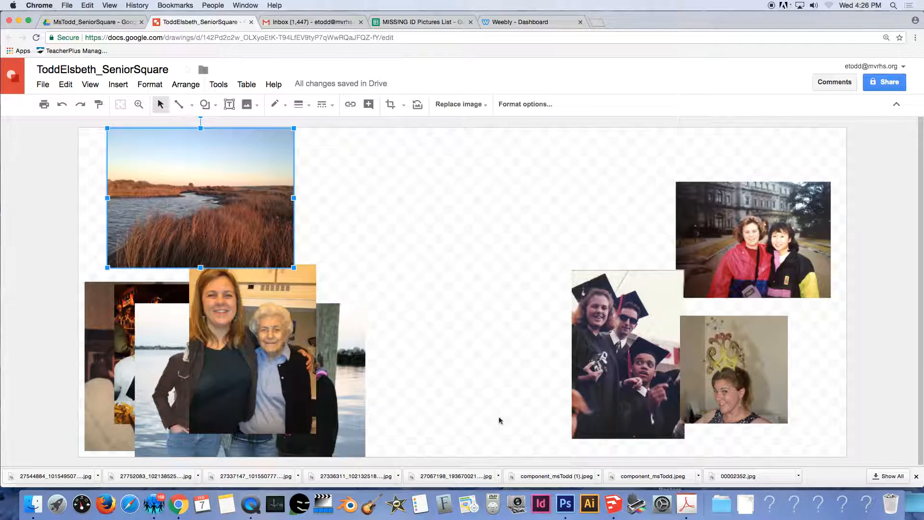
Shrink the graduation and crown photos and set them side by side along the bottom.
drag(617, 385, 518, 401)
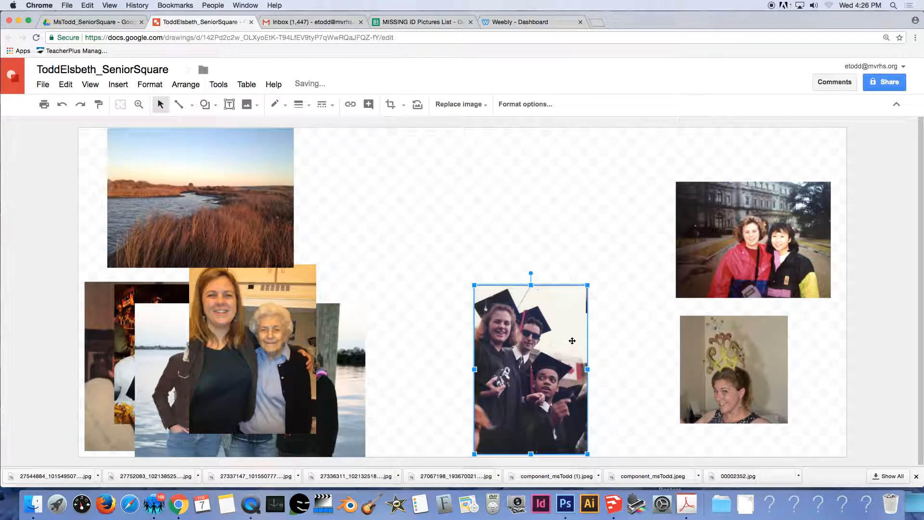
drag(588, 286, 505, 357)
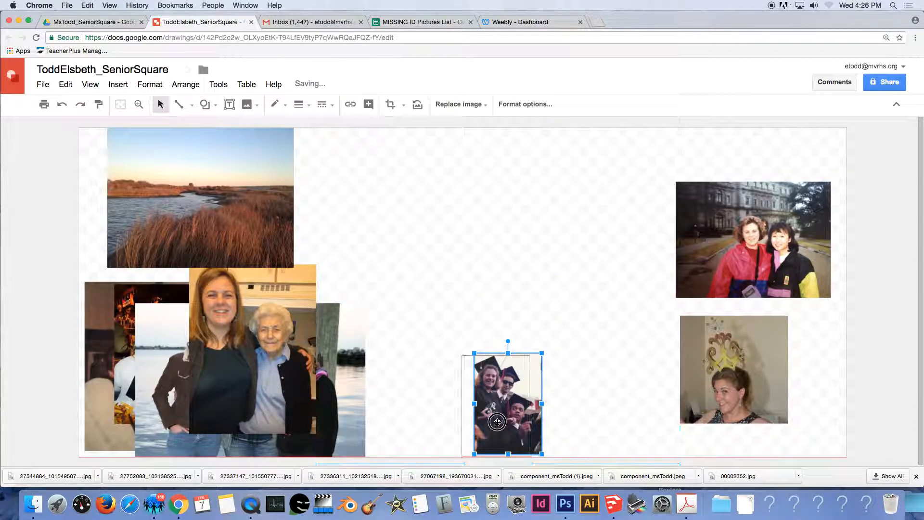
drag(741, 375, 416, 411)
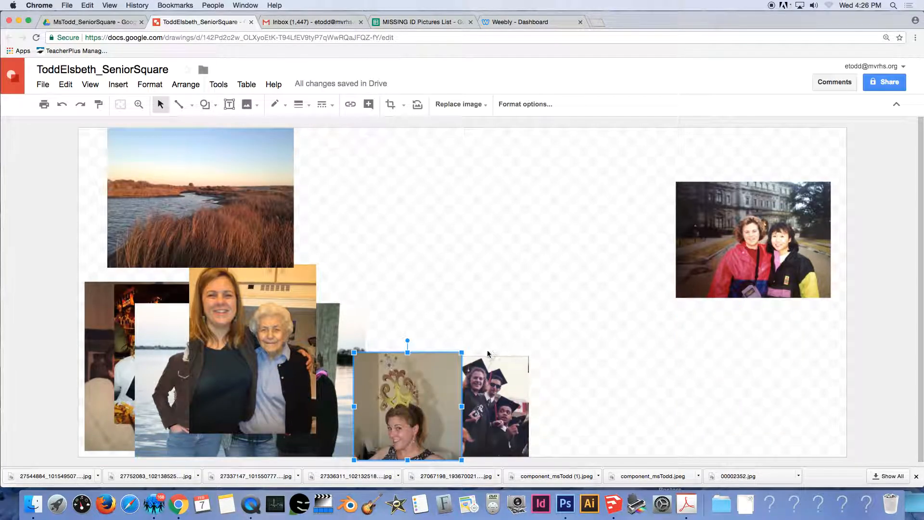
drag(463, 352, 458, 355)
drag(429, 400, 435, 398)
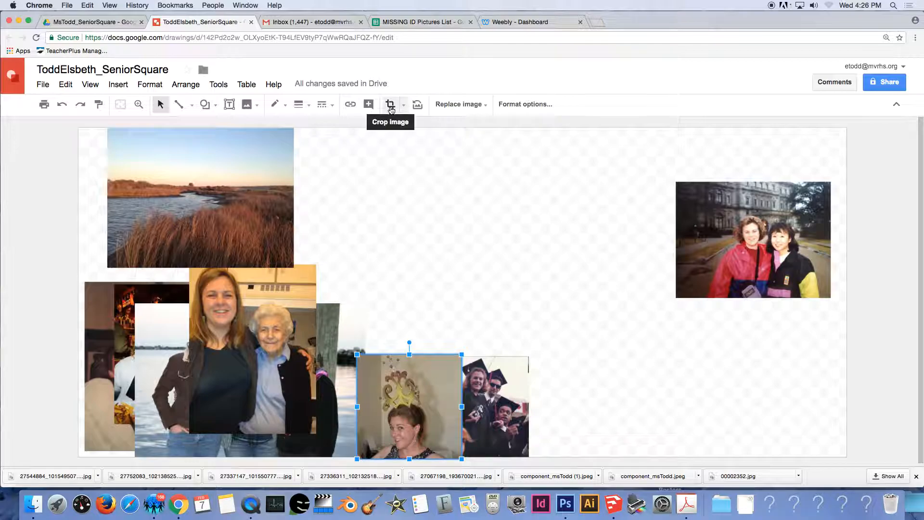
Crop both sides of the crown photo and butt it against the graduation photo.
double_click(439, 388)
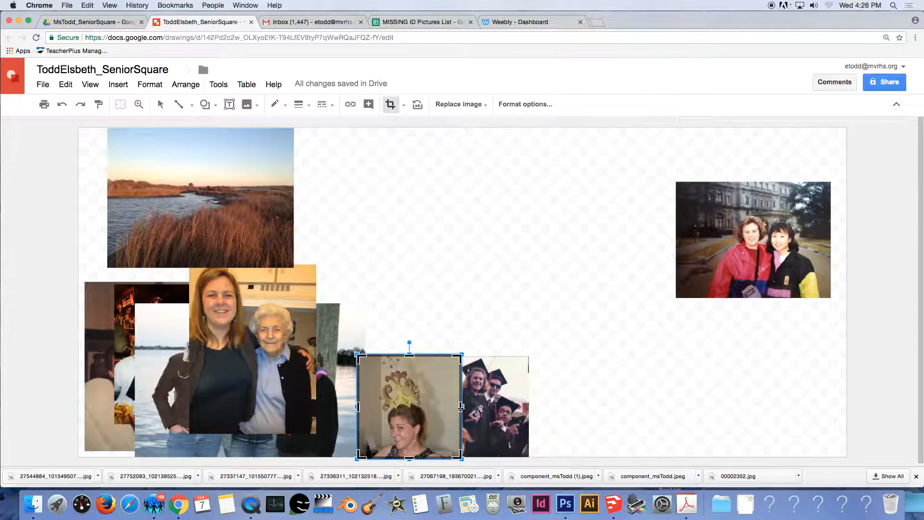
drag(462, 407, 439, 410)
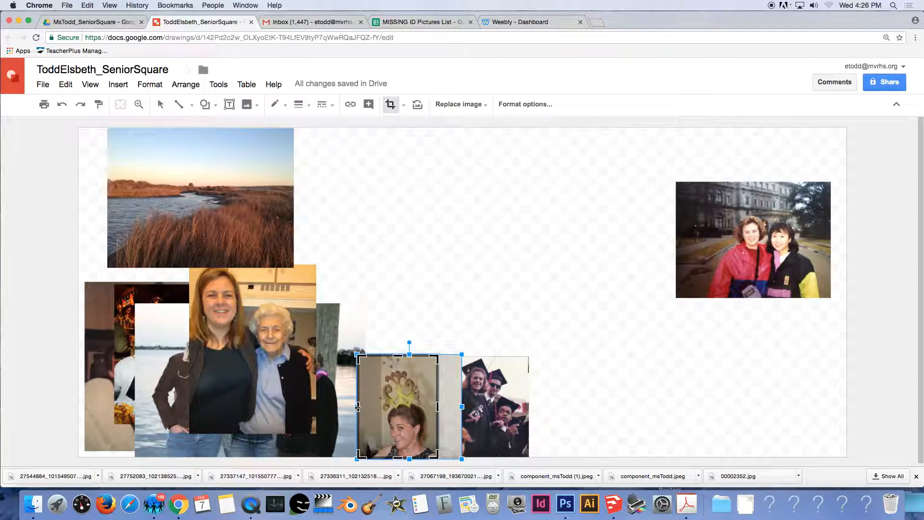
drag(358, 407, 370, 409)
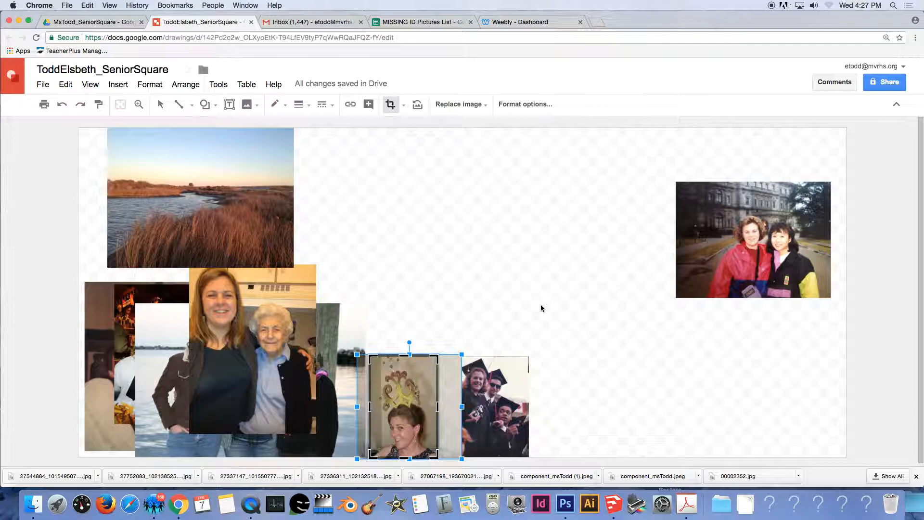
key(Return)
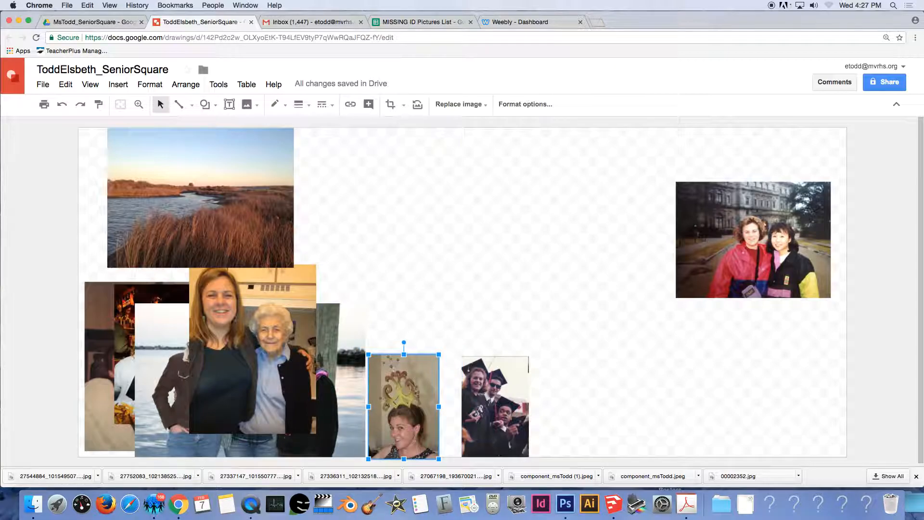
drag(399, 454, 442, 412)
Move the red-jacket photo into the row, crop its top and sides, and match the row height.
drag(786, 261, 638, 417)
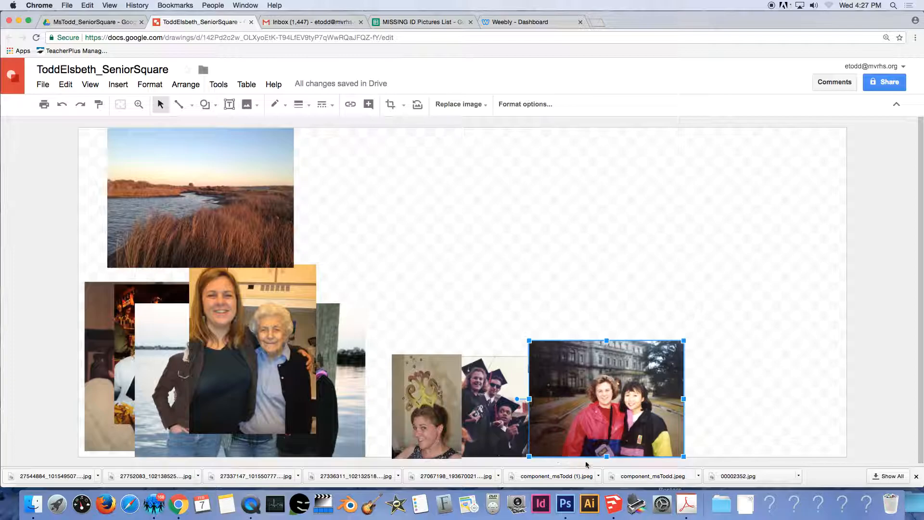
double_click(565, 382)
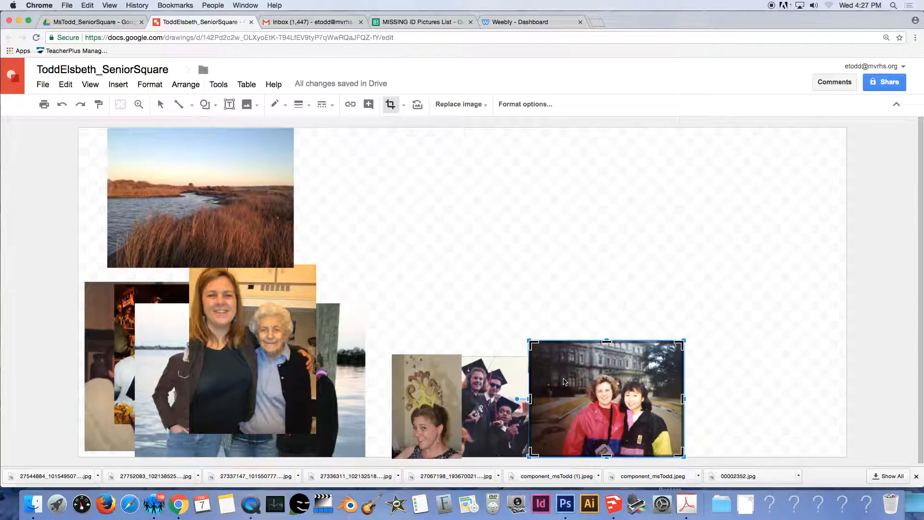
drag(608, 343, 608, 371)
drag(531, 417, 577, 416)
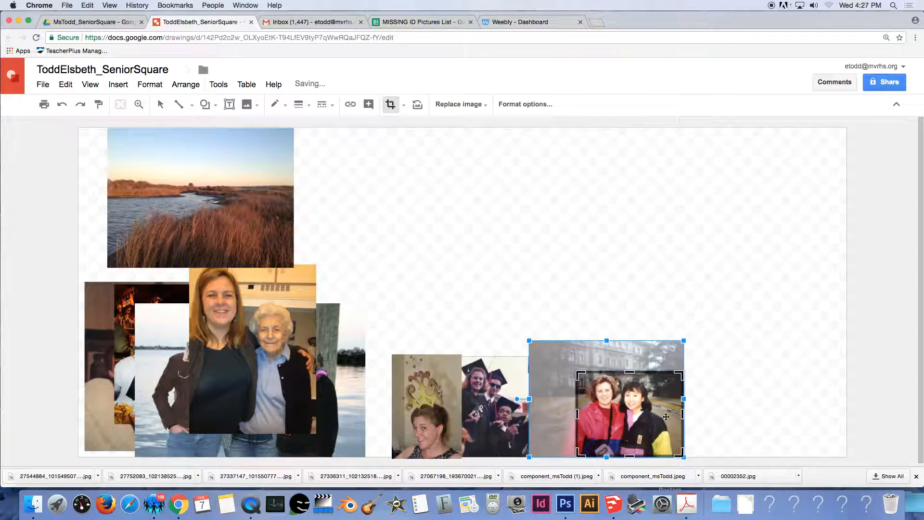
drag(683, 417, 593, 415)
key(Return)
drag(620, 371, 635, 358)
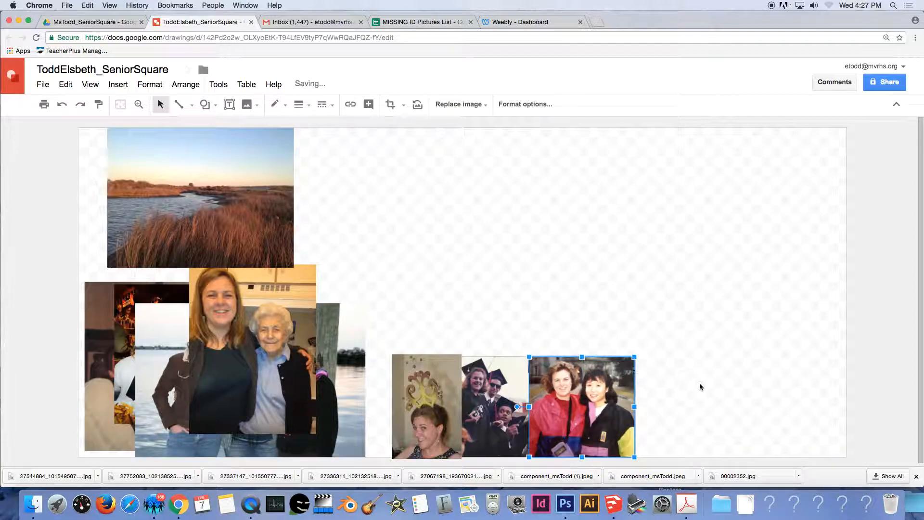
click(695, 404)
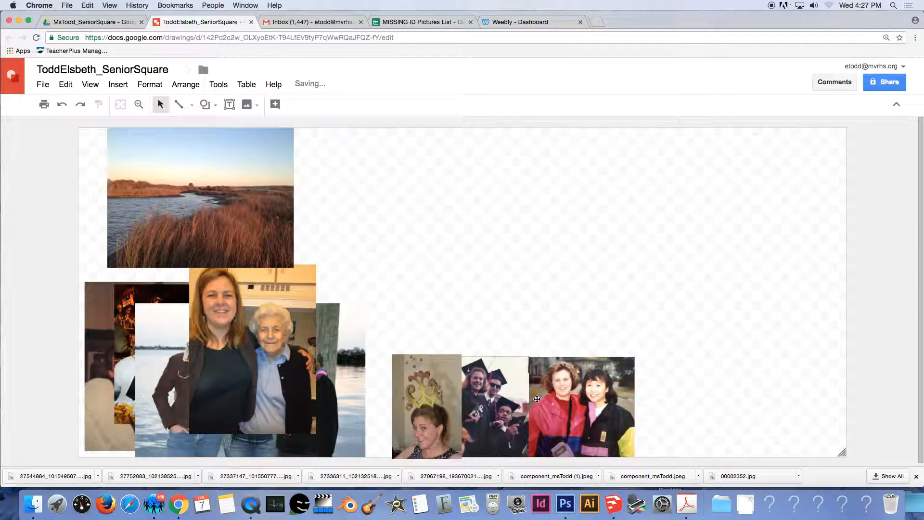
Trim the graduation photo's right side and nudge the red-jacket photo against it.
click(519, 428)
double_click(521, 415)
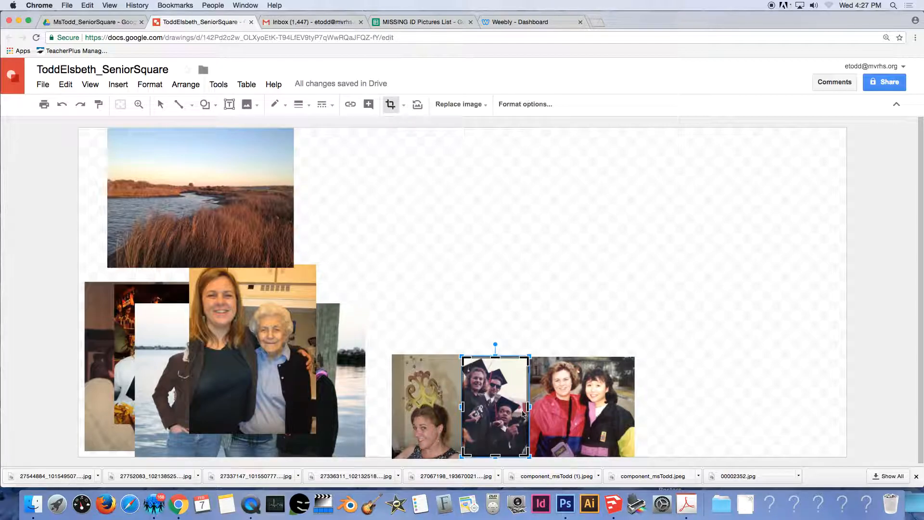
drag(528, 409, 522, 410)
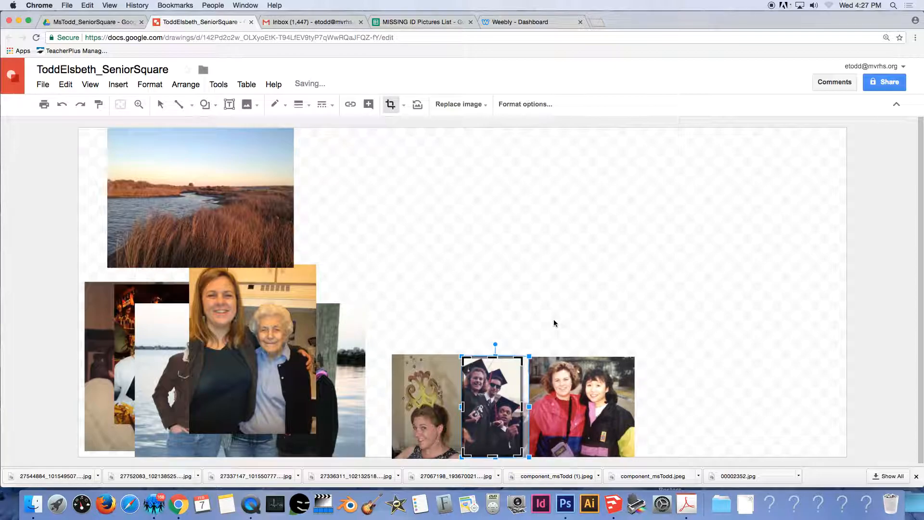
key(Return)
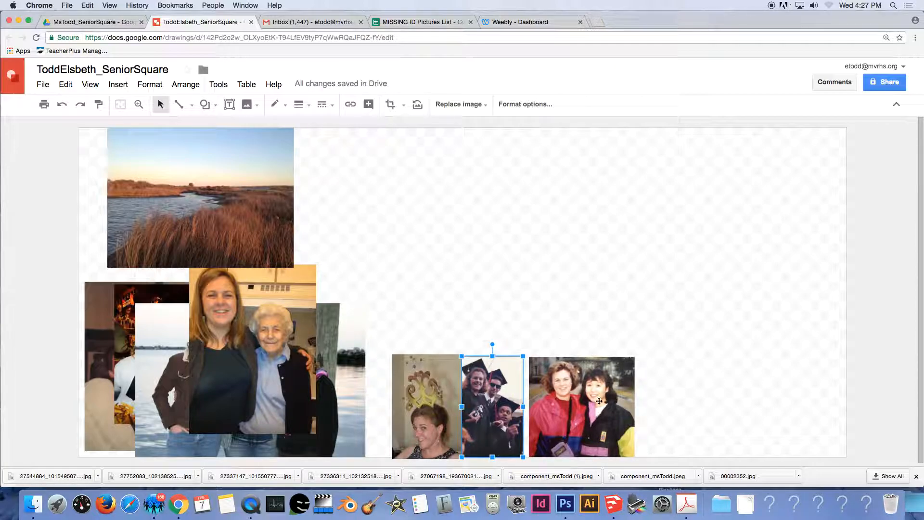
click(587, 399)
drag(588, 398, 582, 399)
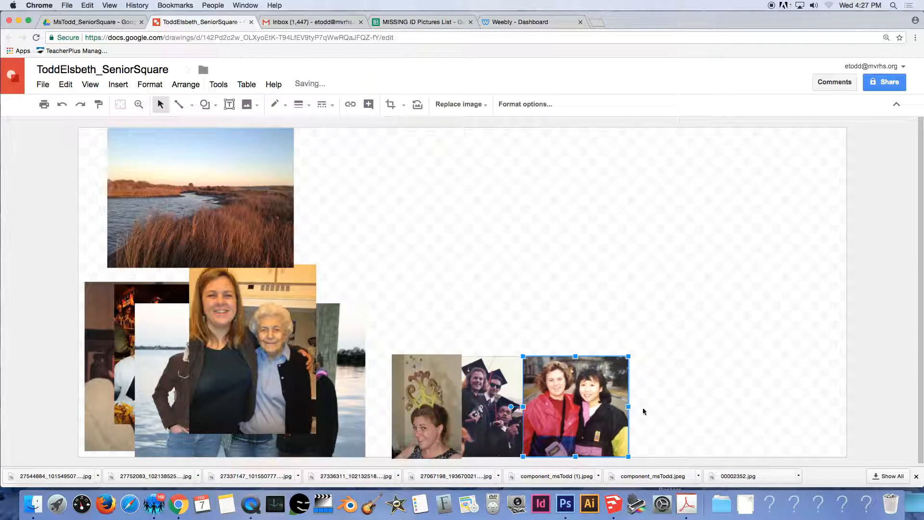
click(688, 372)
Move the older-woman photo into the row at row height, and crop the three-women photo's sides.
drag(220, 362, 662, 384)
drag(757, 288, 705, 361)
drag(171, 358, 767, 338)
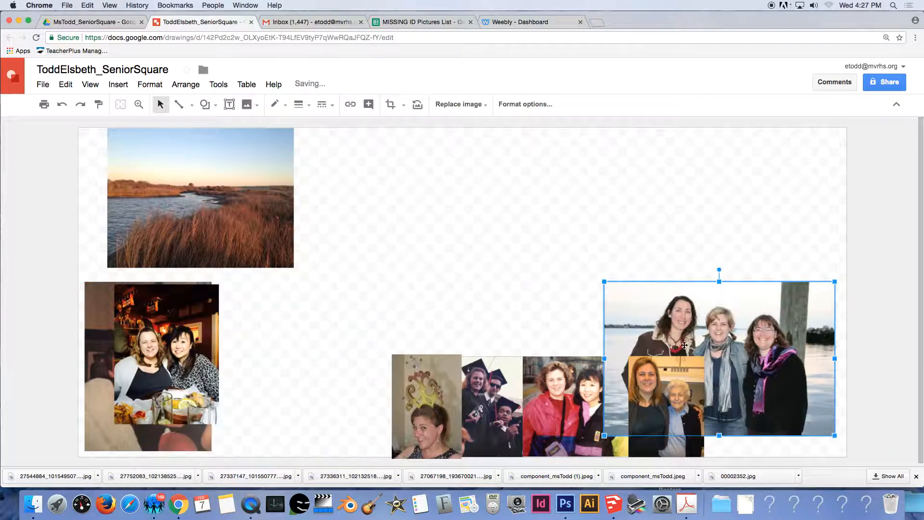
double_click(767, 338)
drag(836, 361, 811, 360)
drag(605, 359, 622, 358)
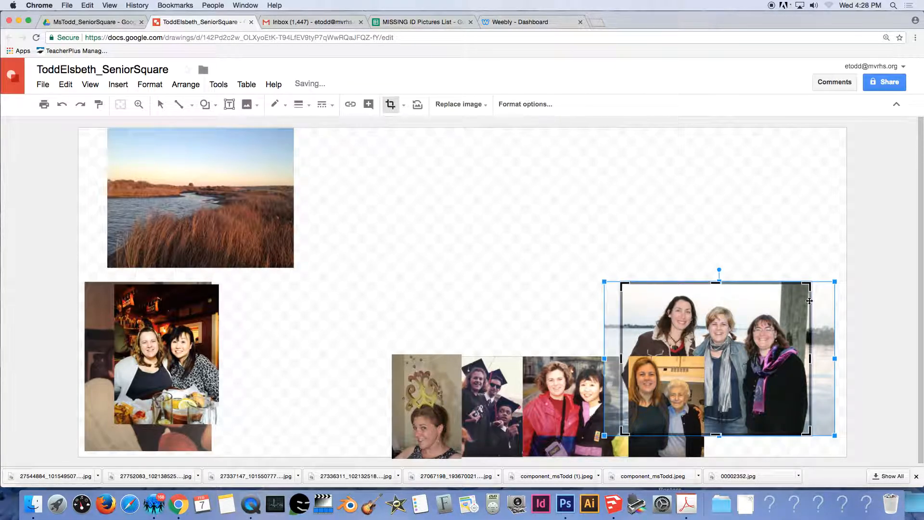
key(Return)
Shrink the three-women photo and align it flush with the page's right edge.
drag(812, 281, 770, 318)
drag(718, 369, 802, 392)
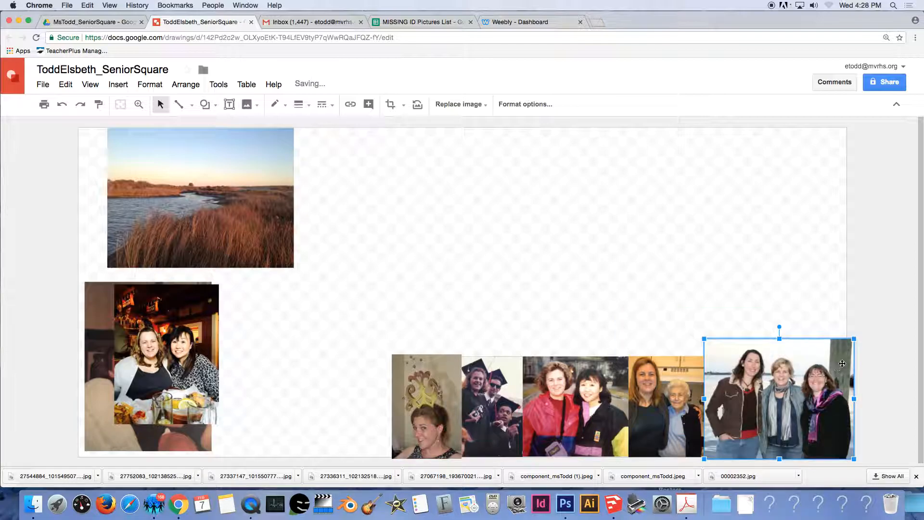
drag(854, 339, 832, 357)
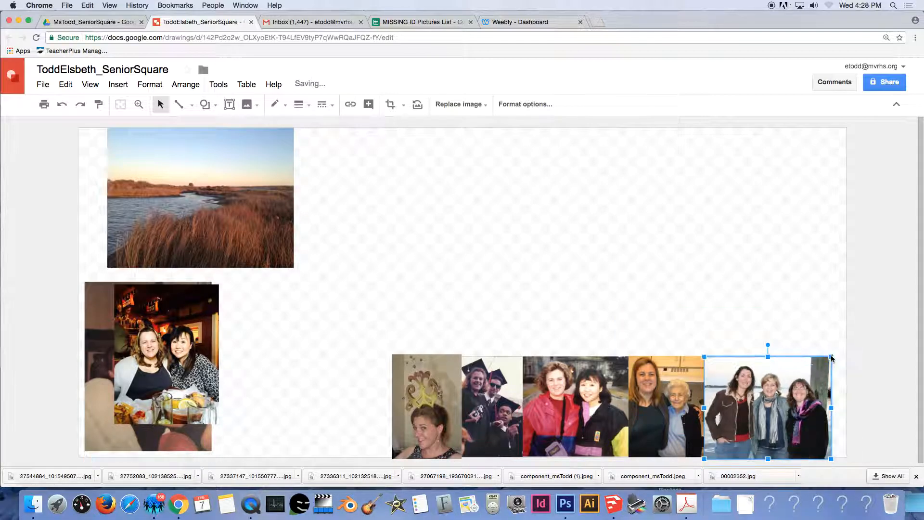
drag(780, 402, 796, 403)
Reorder the row: red-jacket photo to the left, graduation and crown photos beside the older-woman photo.
drag(676, 396, 695, 398)
drag(619, 396, 373, 339)
drag(346, 388, 346, 388)
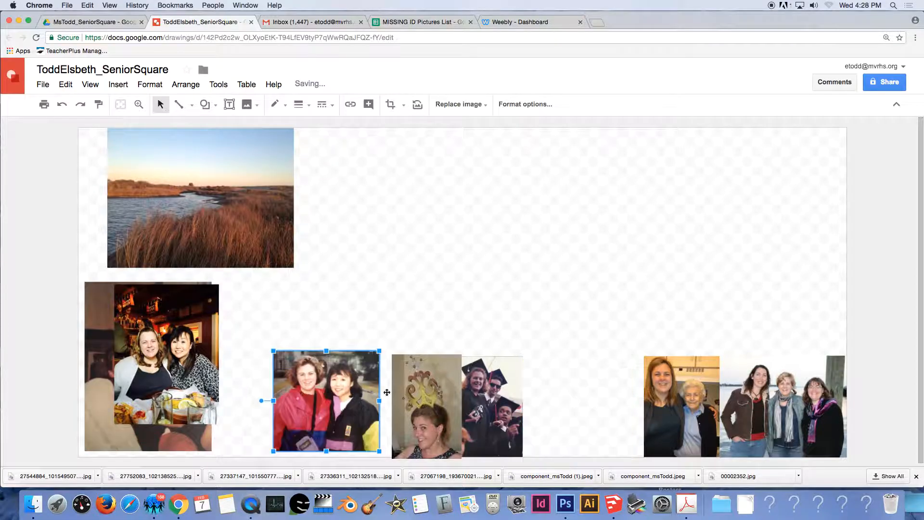
drag(498, 392, 614, 391)
drag(428, 395, 554, 394)
Shrink the crown photo slightly and nudge it into line with the row using arrow keys.
drag(583, 355, 580, 359)
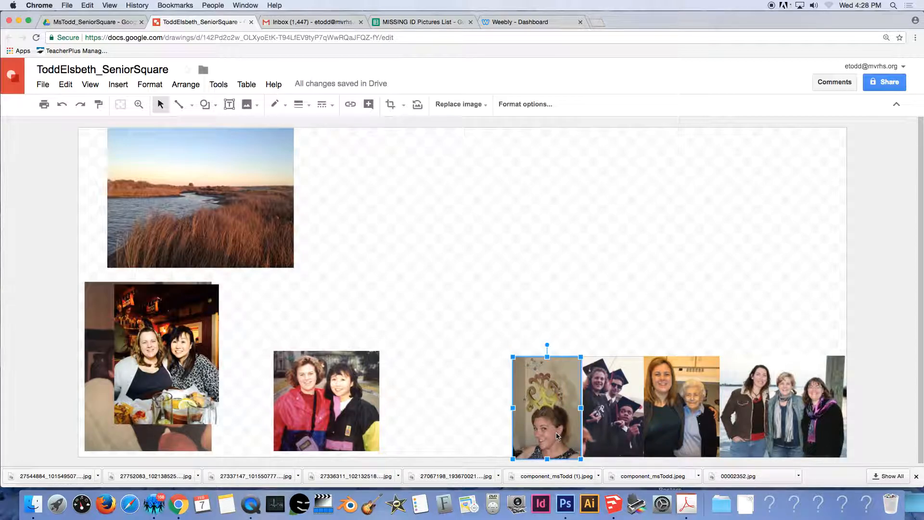
key(Right)
key(Right)
key(Right)
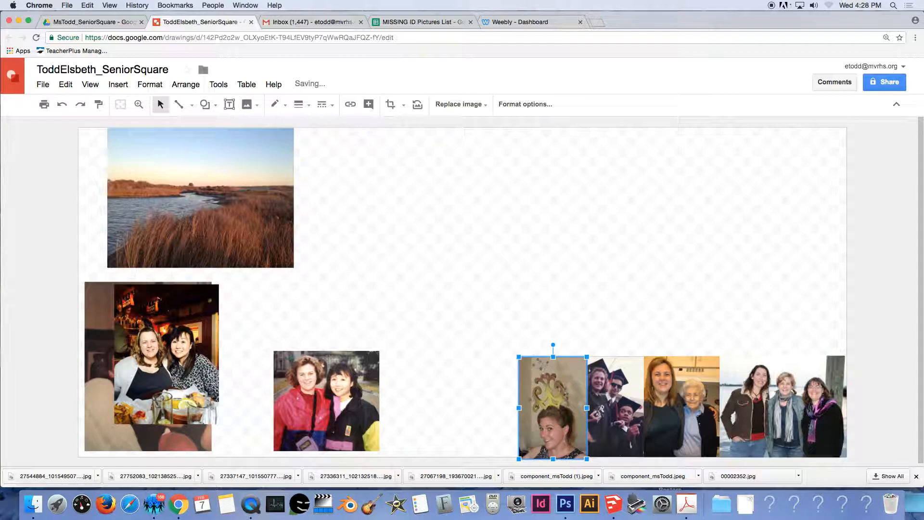
key(Left)
key(Left)
key(Left)
key(Right)
key(Right)
key(Right)
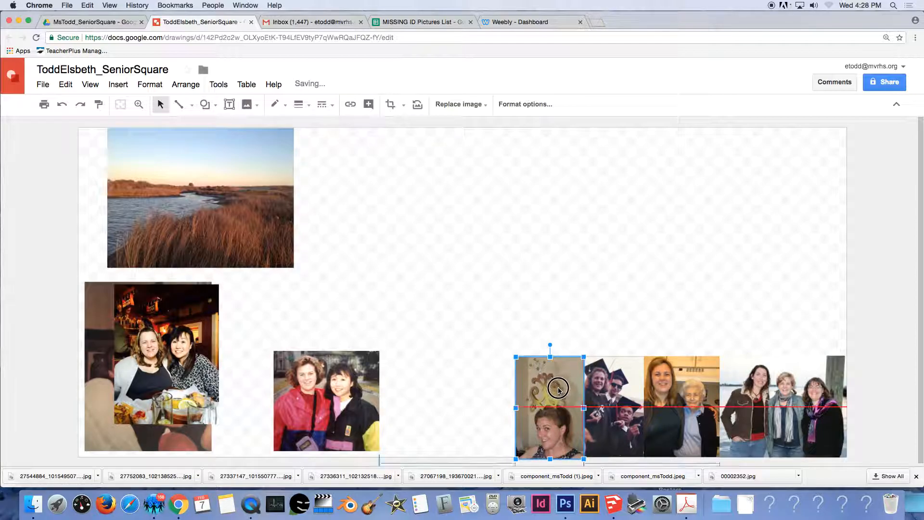
key(Up)
key(Up)
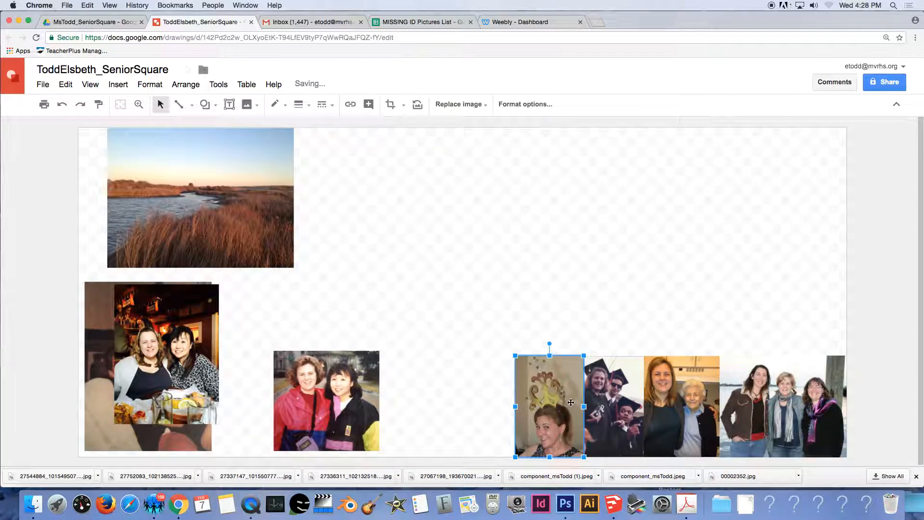
Move the red-jacket and bar photos against the crown photo and crop the bar photo's top to row height.
drag(329, 422, 460, 427)
drag(188, 376, 370, 405)
double_click(370, 354)
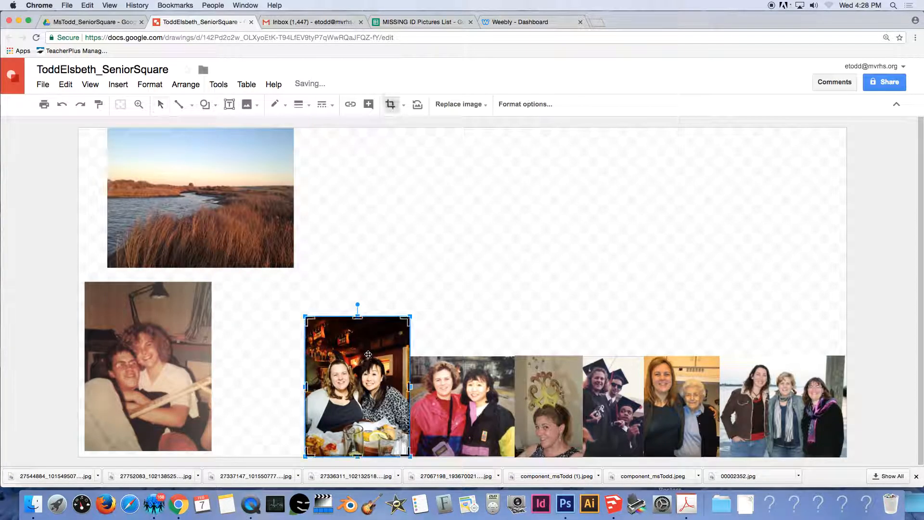
drag(358, 318, 353, 355)
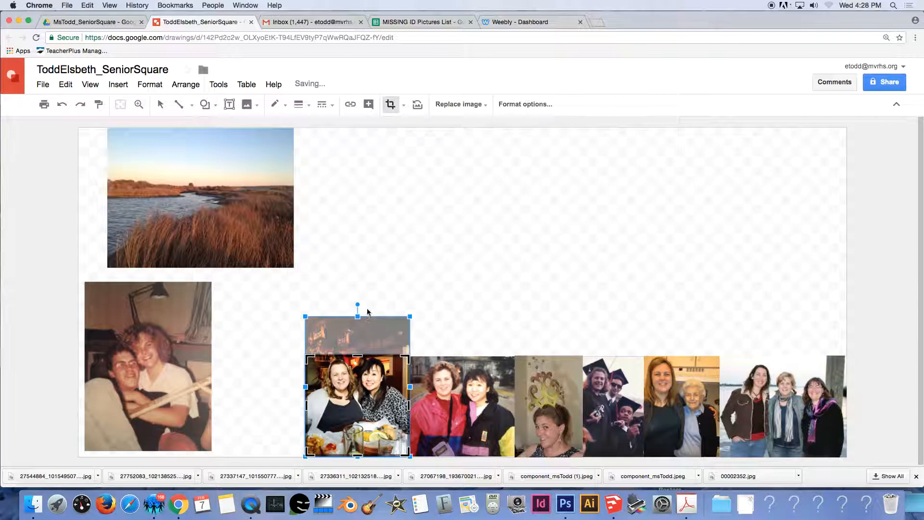
key(Return)
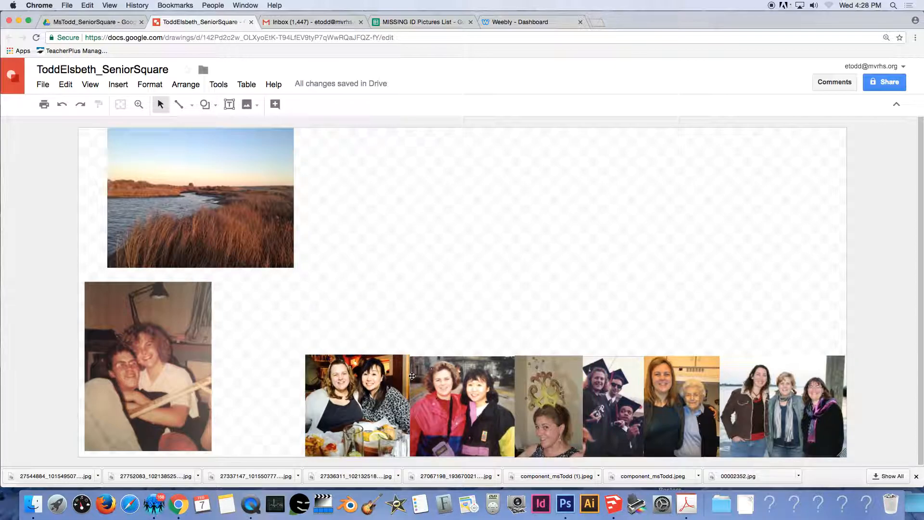
double_click(380, 365)
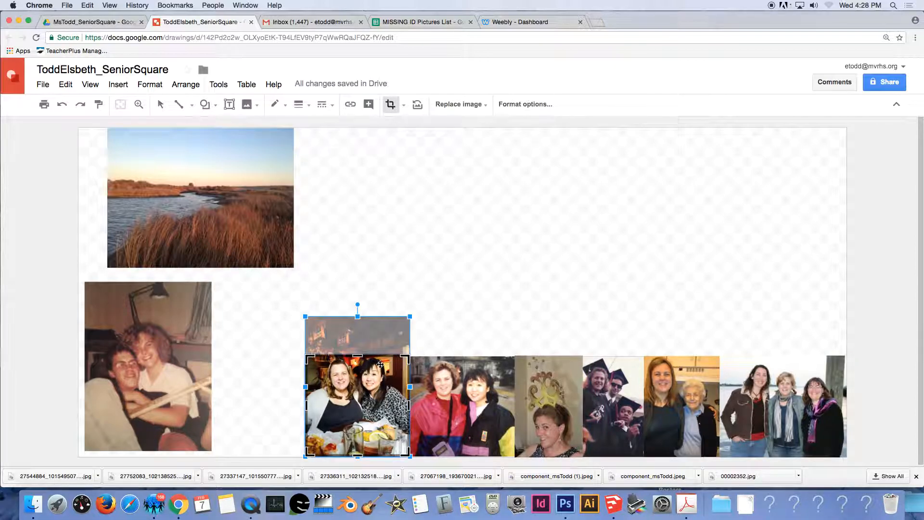
key(Return)
drag(410, 354, 408, 356)
Nudge the bar photo against the red-jacket photo.
click(438, 338)
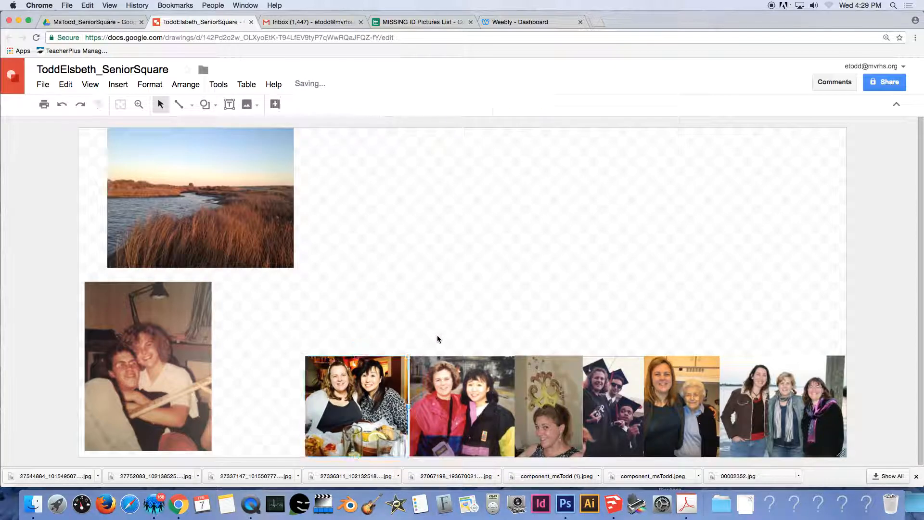
click(387, 391)
drag(387, 391, 389, 392)
Shrink the faded two-person photo, place it at the strip's left end and match the row height.
double_click(150, 346)
key(Escape)
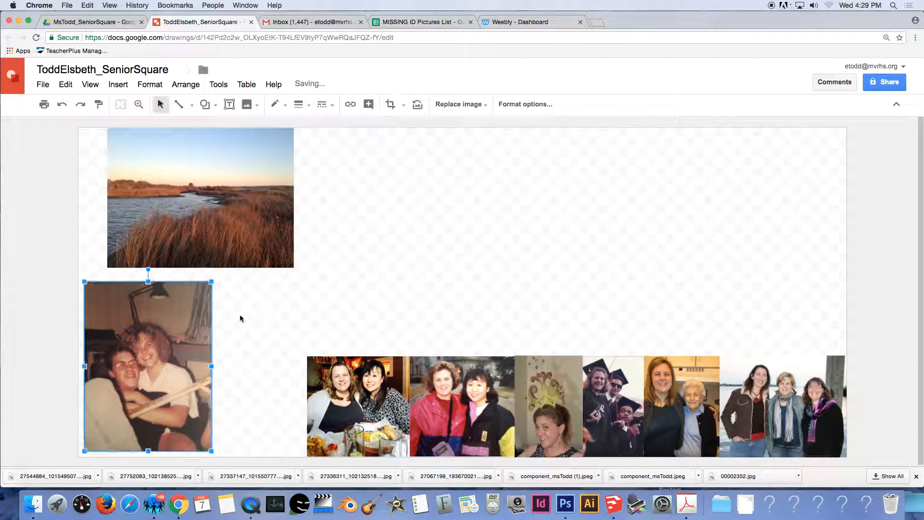
drag(211, 282, 151, 356)
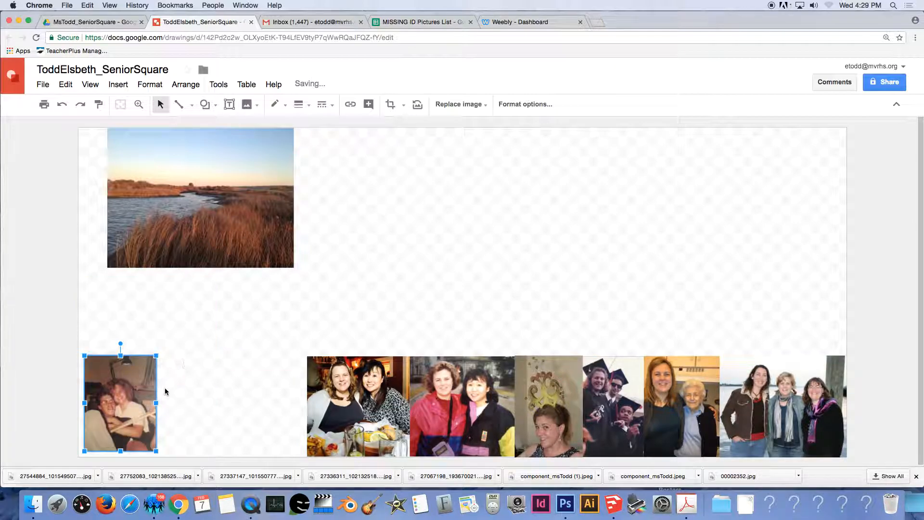
drag(124, 397, 274, 403)
drag(236, 361, 231, 357)
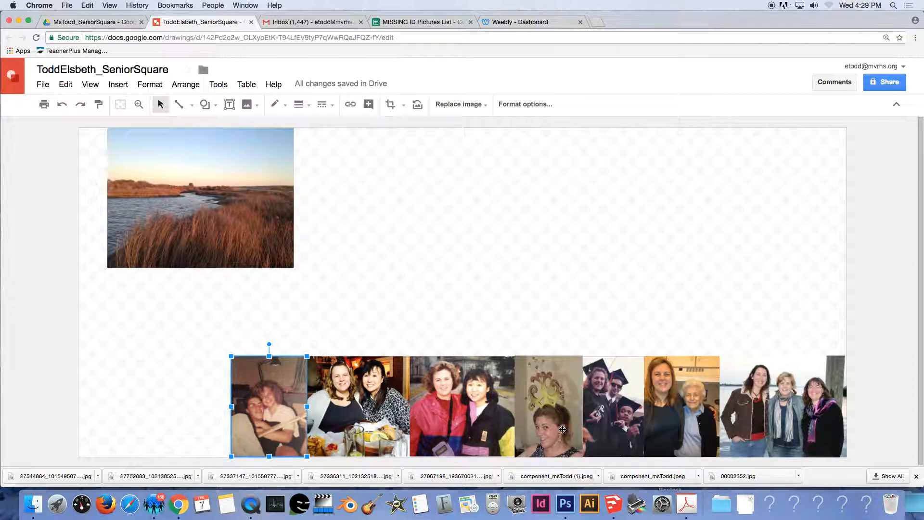
click(378, 288)
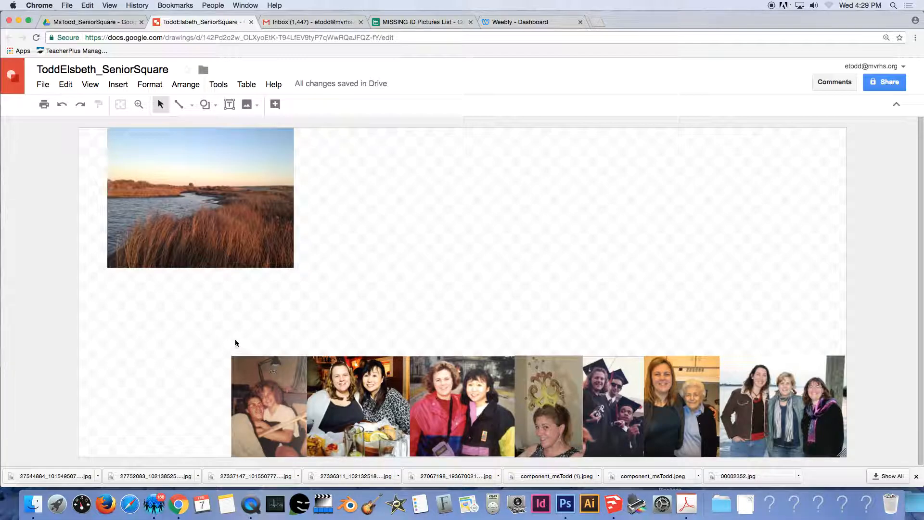
Select all seven strip photos and enlarge them together out to the page's left edge.
drag(219, 340, 857, 417)
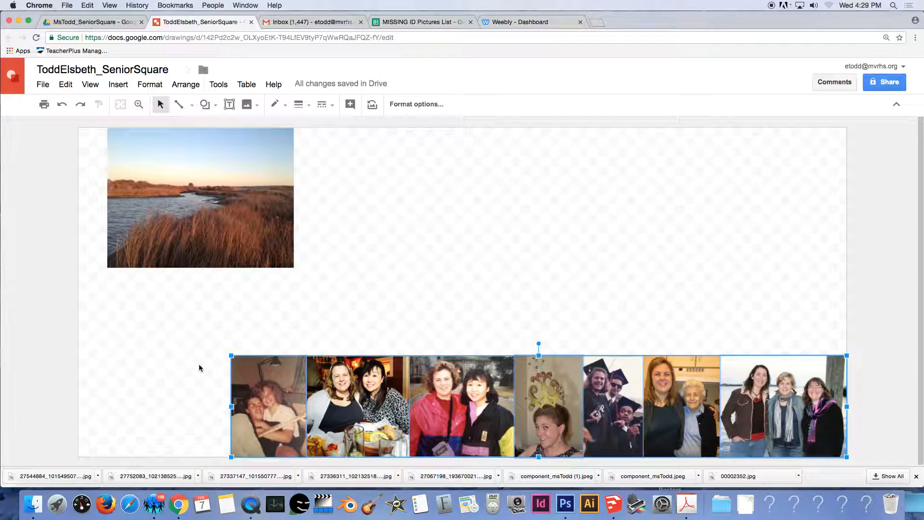
drag(232, 356, 159, 330)
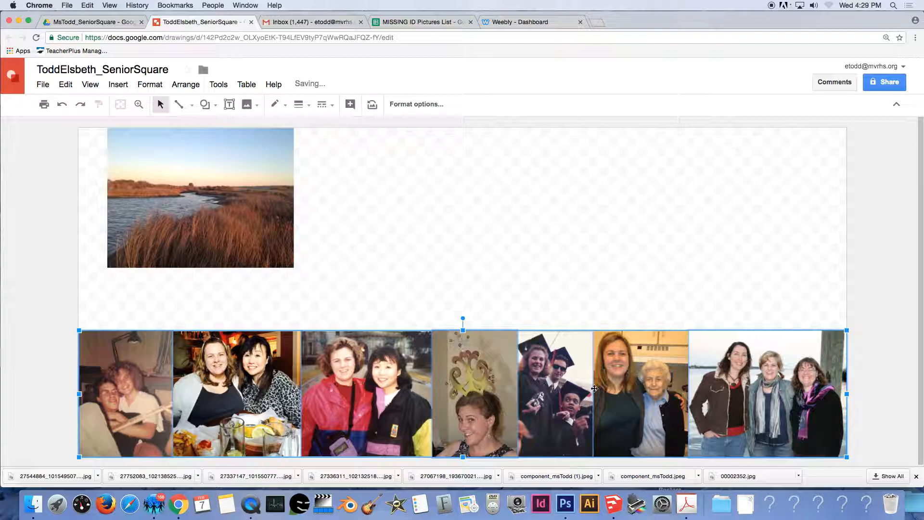
click(660, 291)
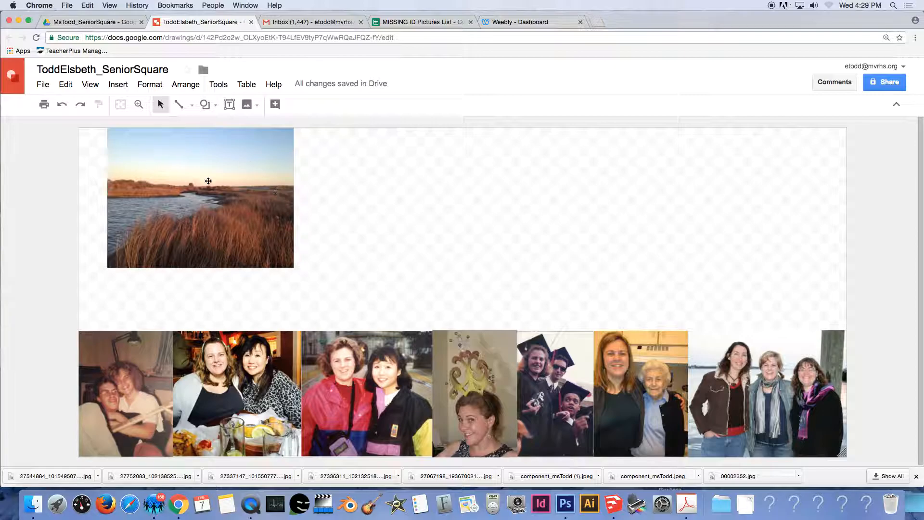
Enlarge the marsh sunset photo and shift it to fill the canvas.
click(244, 228)
drag(293, 268, 889, 443)
mouse_move(617, 314)
mouse_down()
mouse_move(621, 299)
mouse_move(632, 314)
mouse_up()
scroll(632, 310, down, 10)
scroll(631, 313, up, 12)
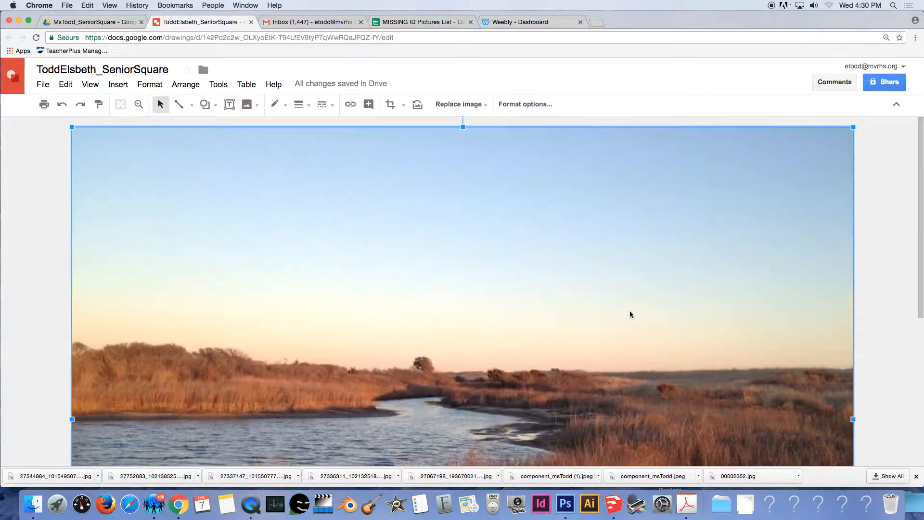
scroll(631, 313, down, 1)
scroll(560, 302, up, 1)
Crop away the top of the landscape photo and move it up toward the page top.
click(561, 305)
double_click(560, 304)
drag(463, 128, 463, 225)
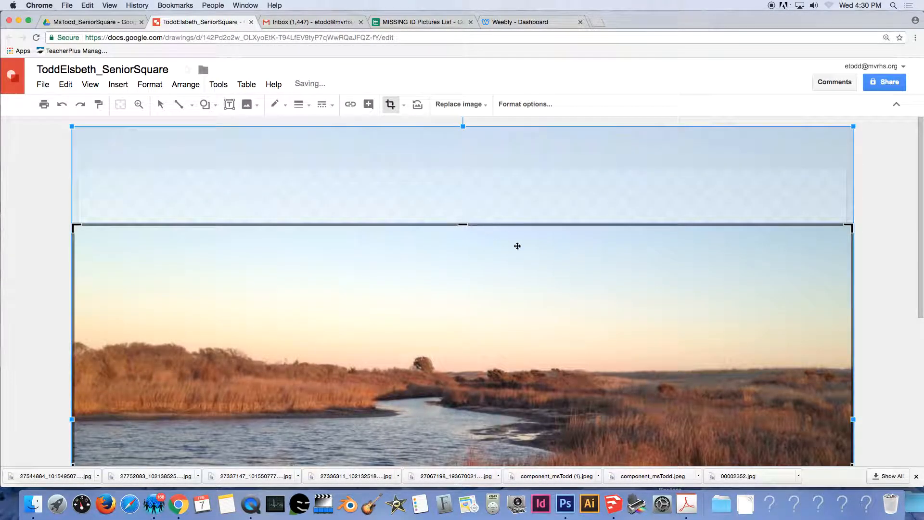
key(Return)
drag(598, 301, 599, 251)
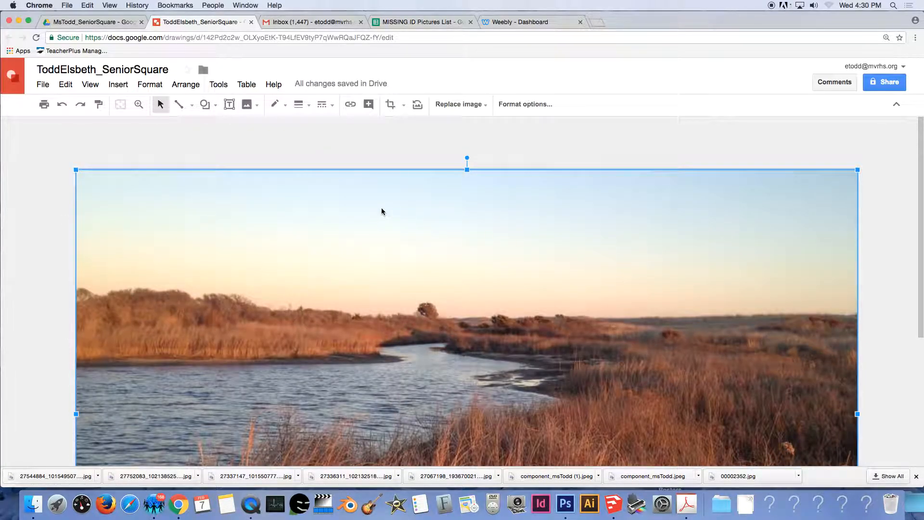
scroll(412, 256, down, 3)
scroll(412, 255, down, 1)
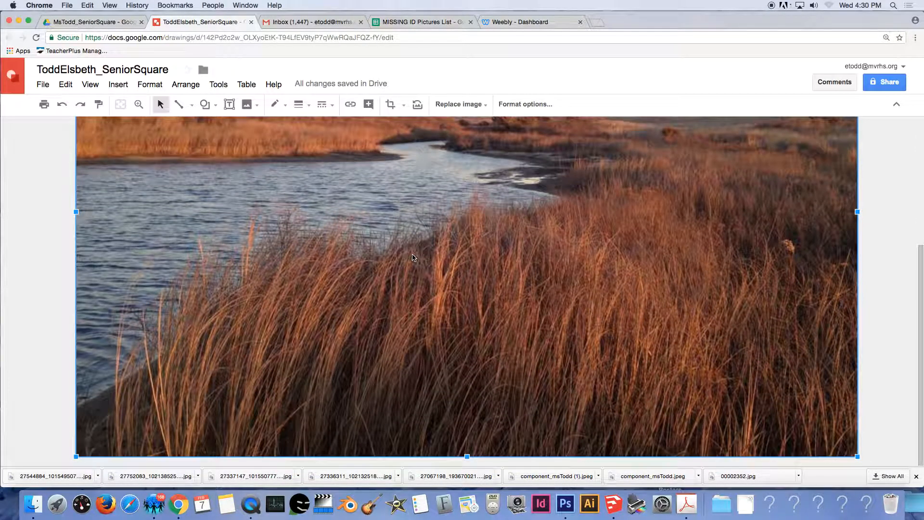
scroll(347, 178, up, 1)
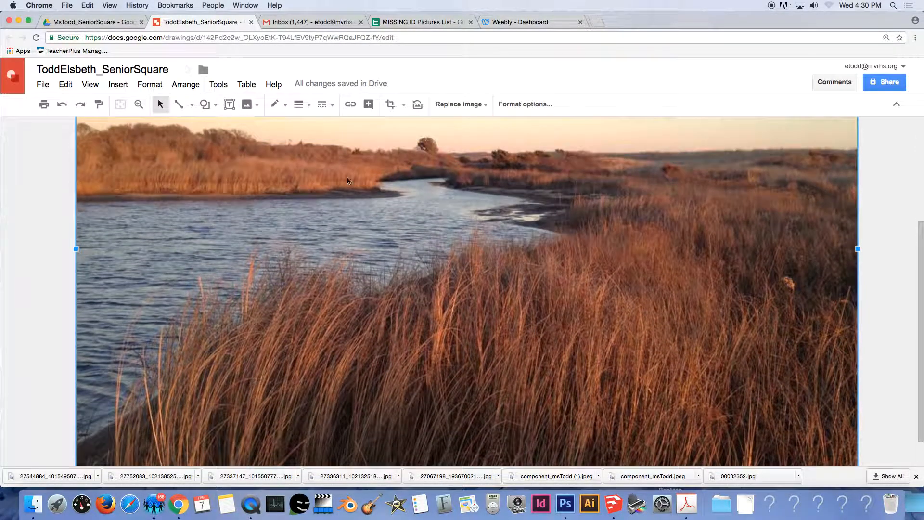
Send the landscape to the back, behind the photo row.
click(189, 87)
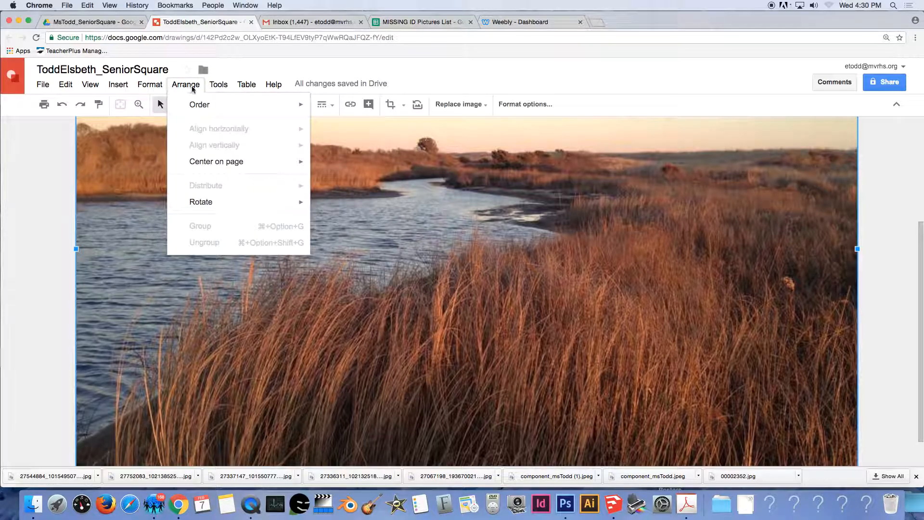
mouse_move(201, 105)
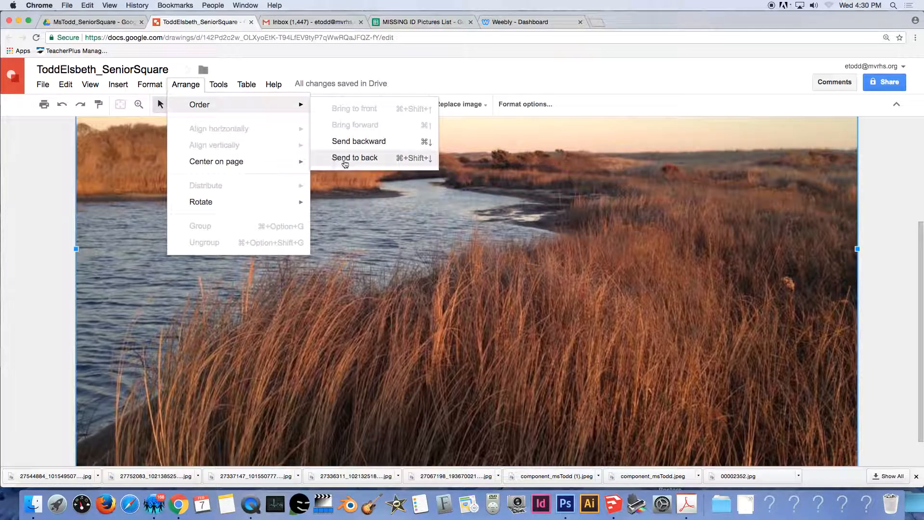
click(347, 157)
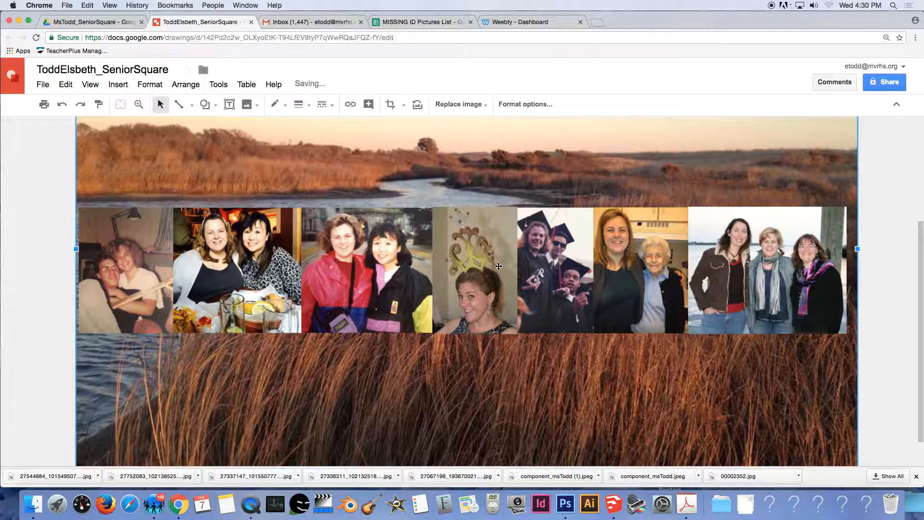
scroll(472, 257, up, 4)
scroll(499, 265, down, 3)
scroll(500, 267, down, 3)
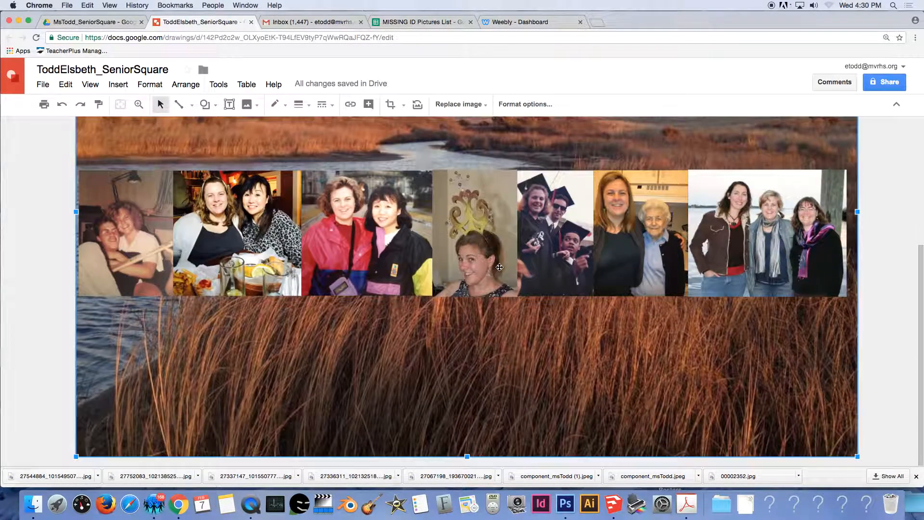
Crop the landscape in from its bottom-right corner and move it above the photo row.
double_click(464, 396)
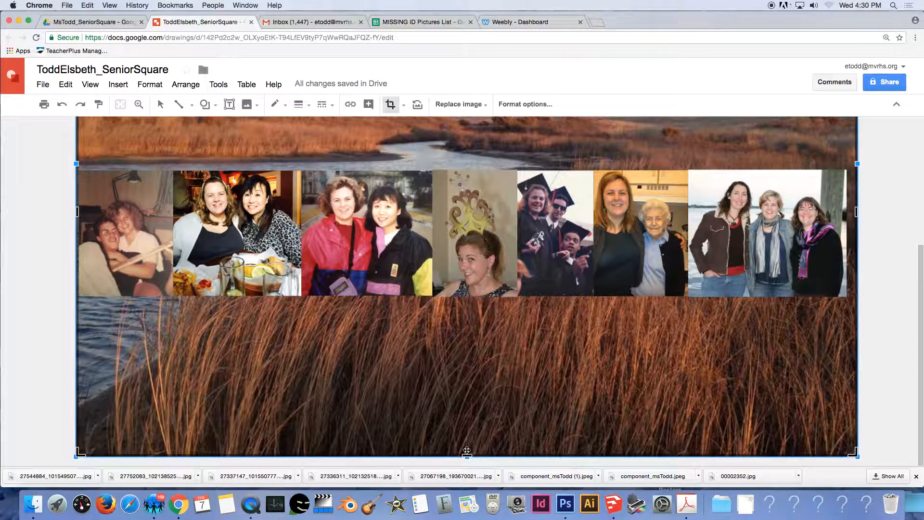
drag(856, 455, 730, 375)
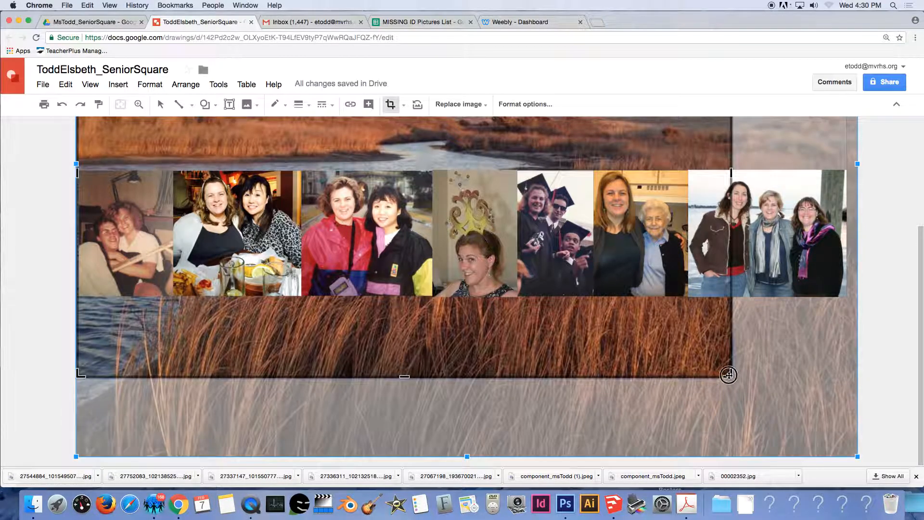
drag(806, 436, 738, 427)
key(Return)
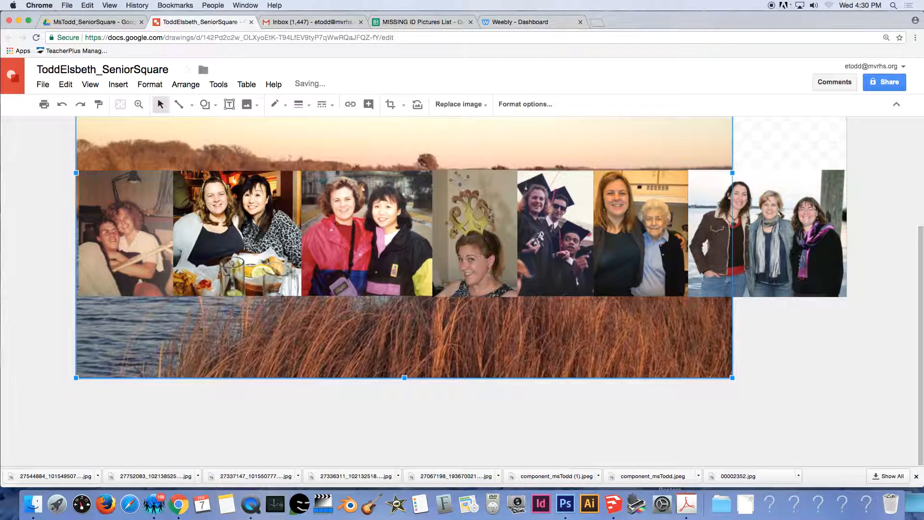
drag(450, 356, 470, 306)
scroll(468, 356, up, 5)
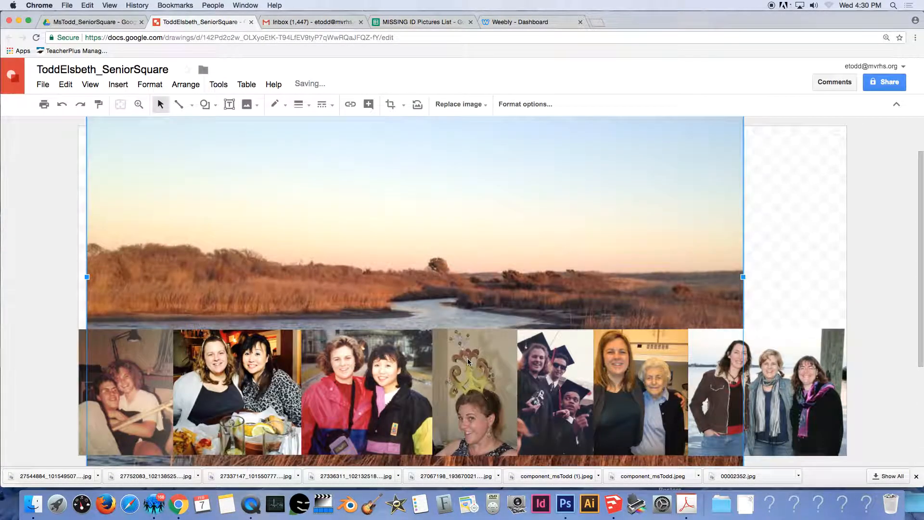
drag(407, 287, 399, 279)
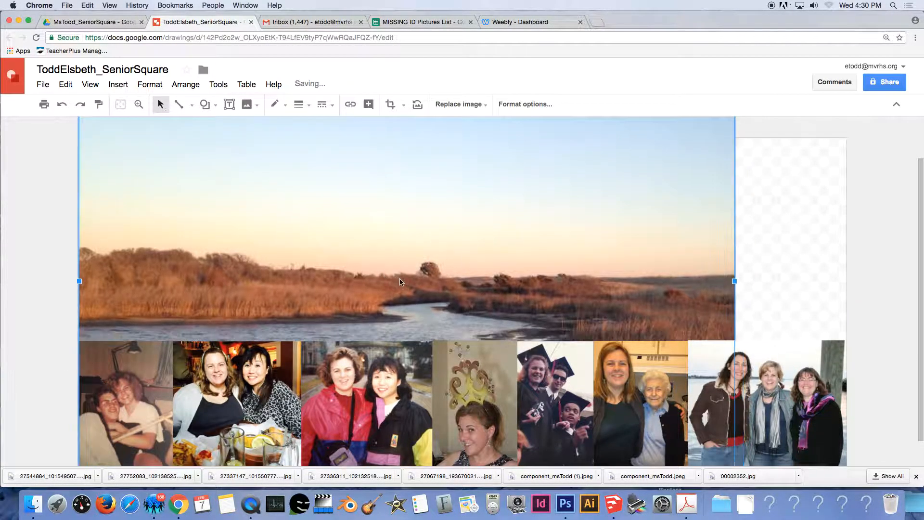
Align the landscape's left edge with the photo row and enlarge it to span the row's width.
double_click(410, 265)
scroll(423, 277, down, 1)
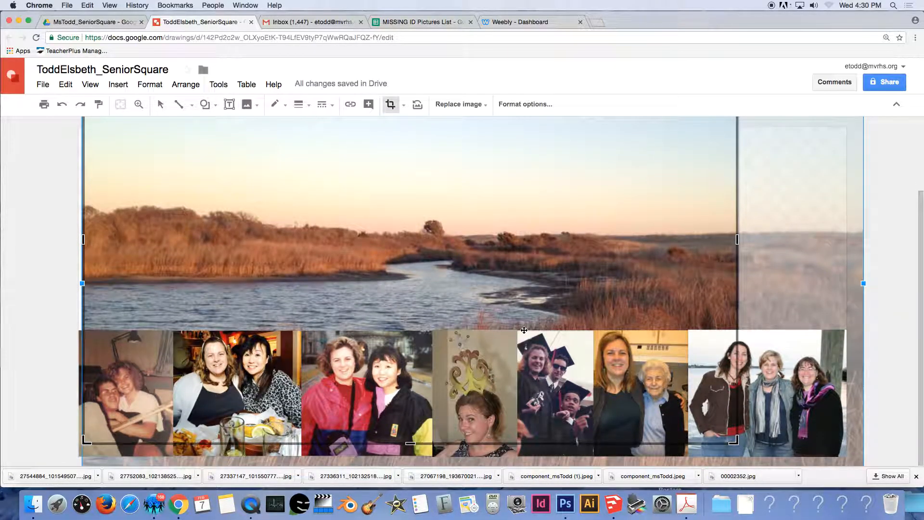
key(Return)
drag(463, 238, 503, 225)
drag(509, 258, 505, 257)
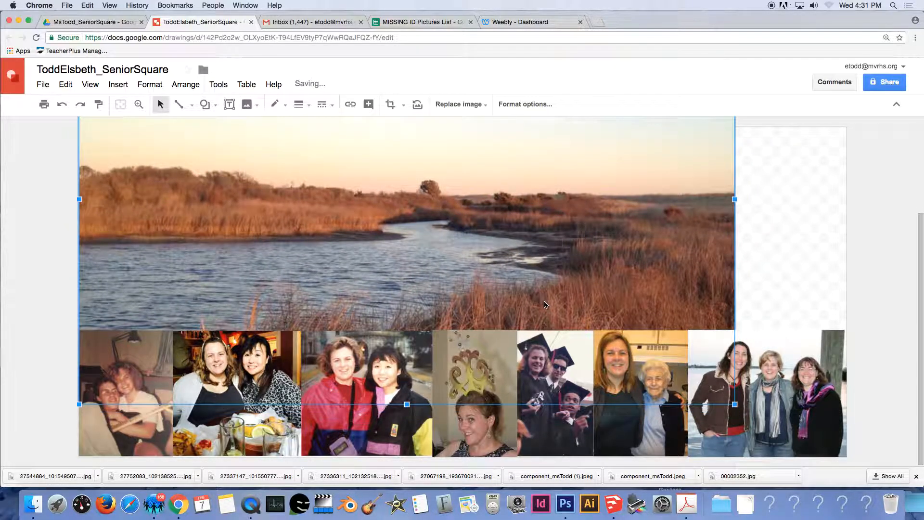
scroll(544, 304, up, 3)
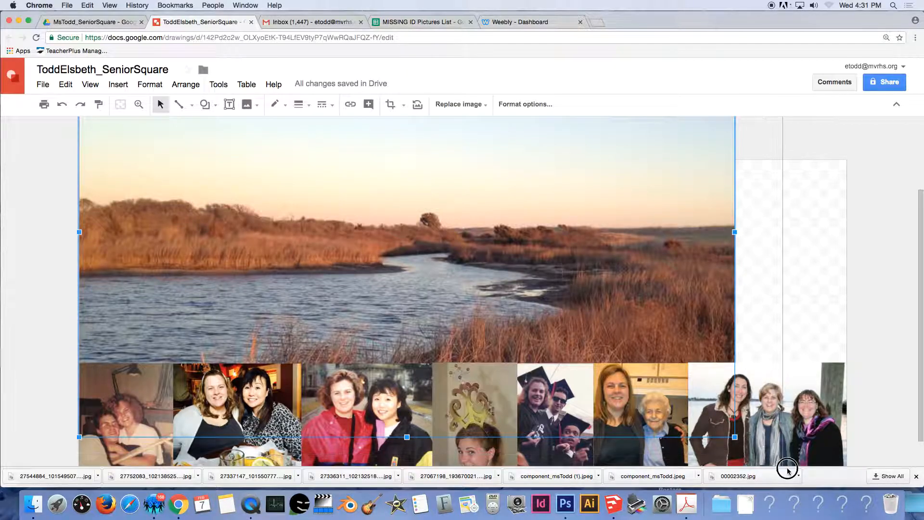
scroll(813, 448, down, 2)
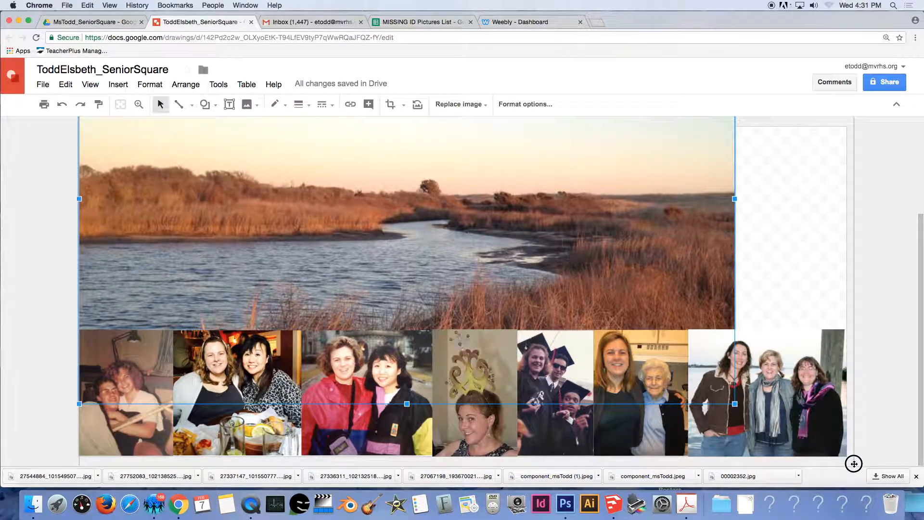
drag(850, 464, 847, 461)
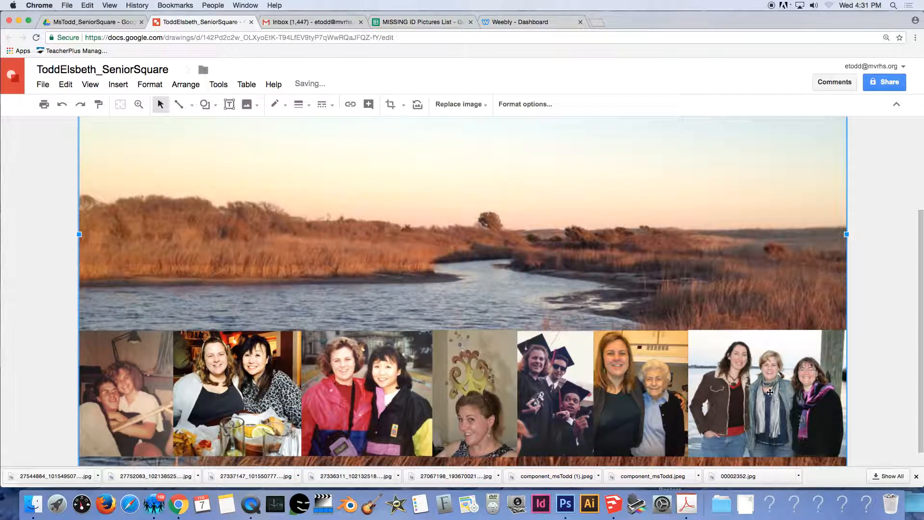
scroll(563, 328, down, 1)
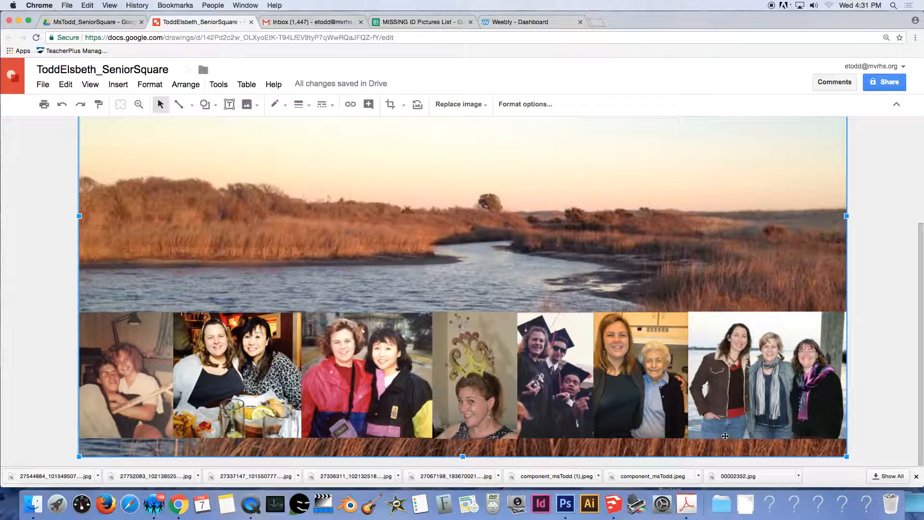
drag(596, 240, 597, 222)
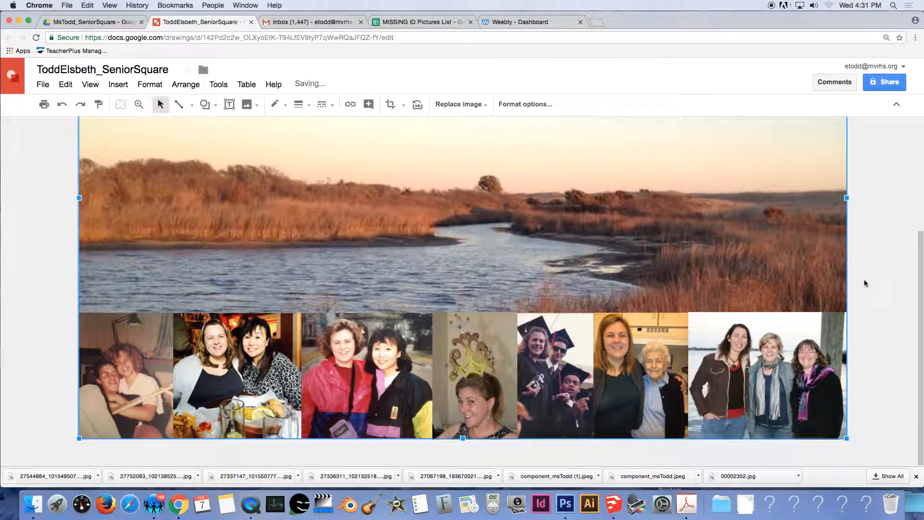
scroll(817, 330, up, 5)
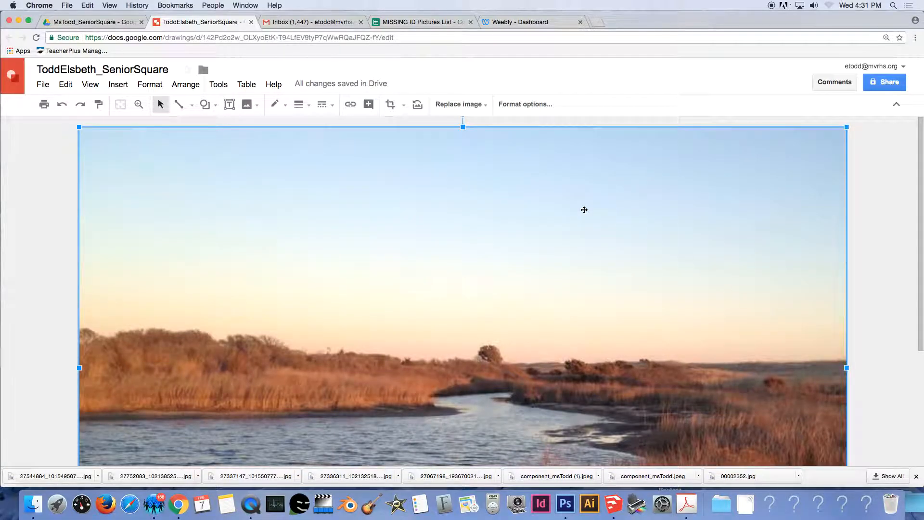
Crop sky off the landscape's top, then re-crop to restore part of the trimmed sky.
double_click(496, 218)
drag(462, 129, 455, 280)
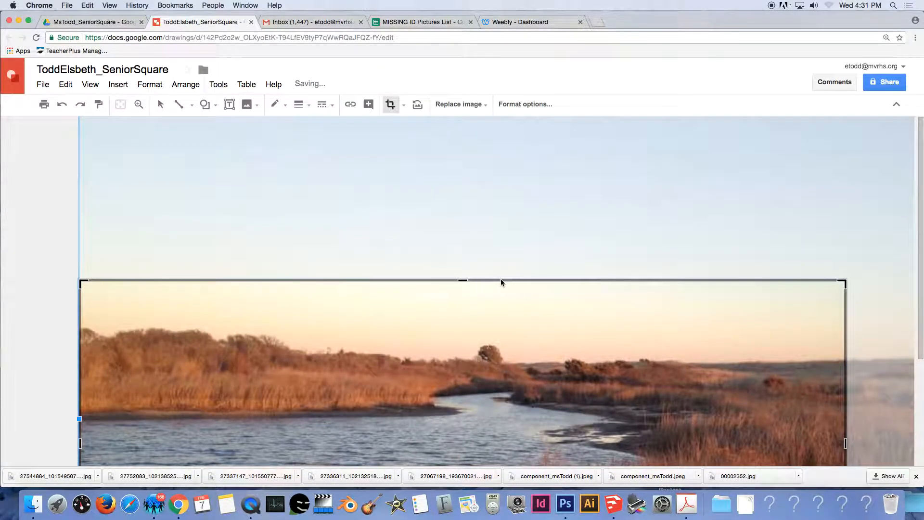
key(Return)
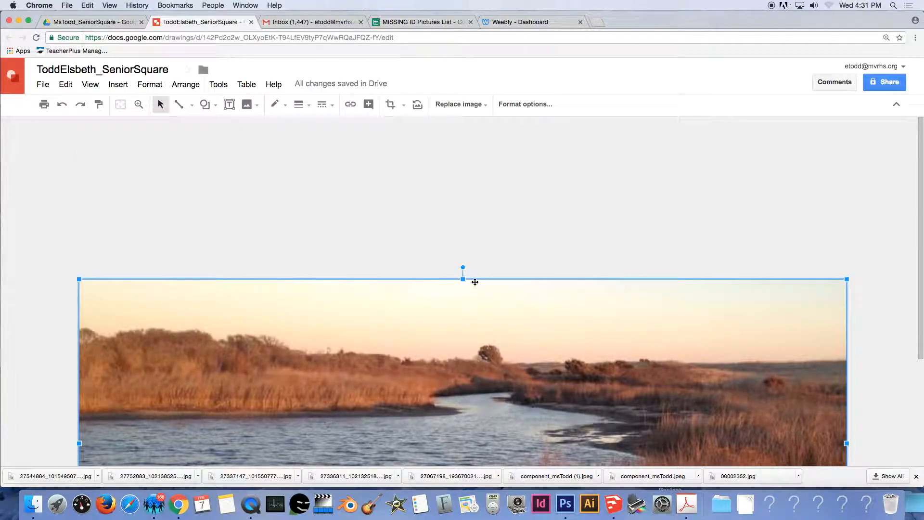
scroll(474, 284, down, 3)
scroll(475, 284, up, 1)
scroll(474, 284, up, 2)
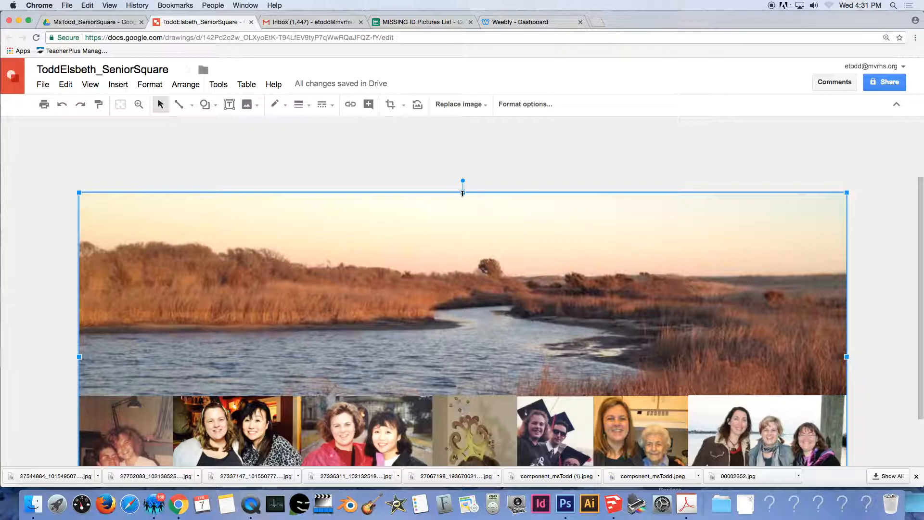
double_click(435, 225)
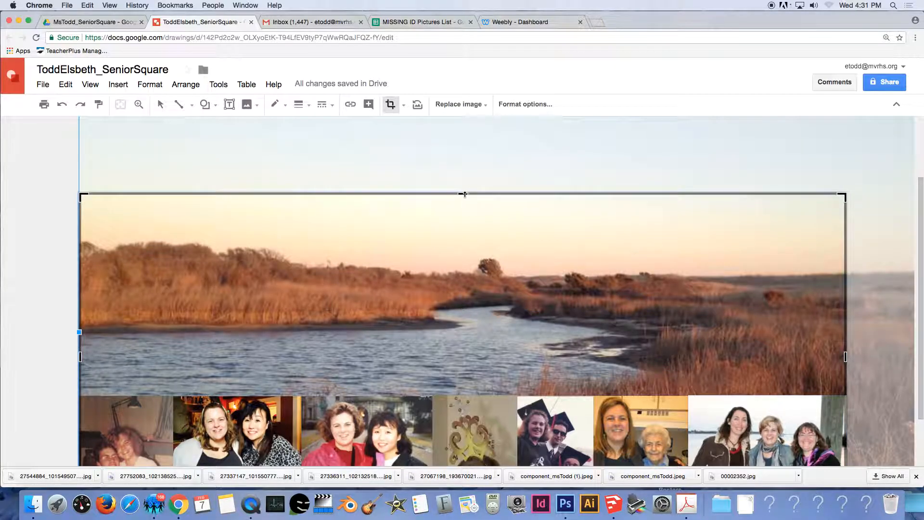
drag(461, 268, 462, 289)
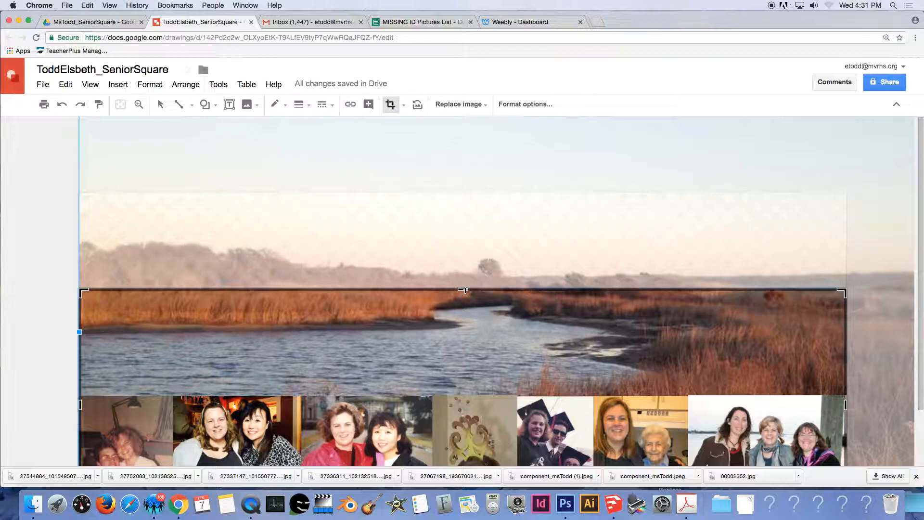
drag(463, 291, 465, 194)
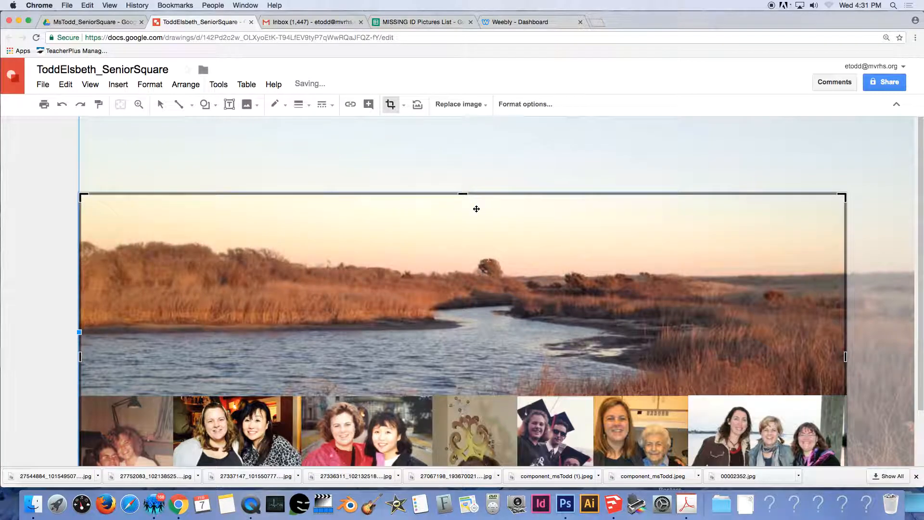
key(Return)
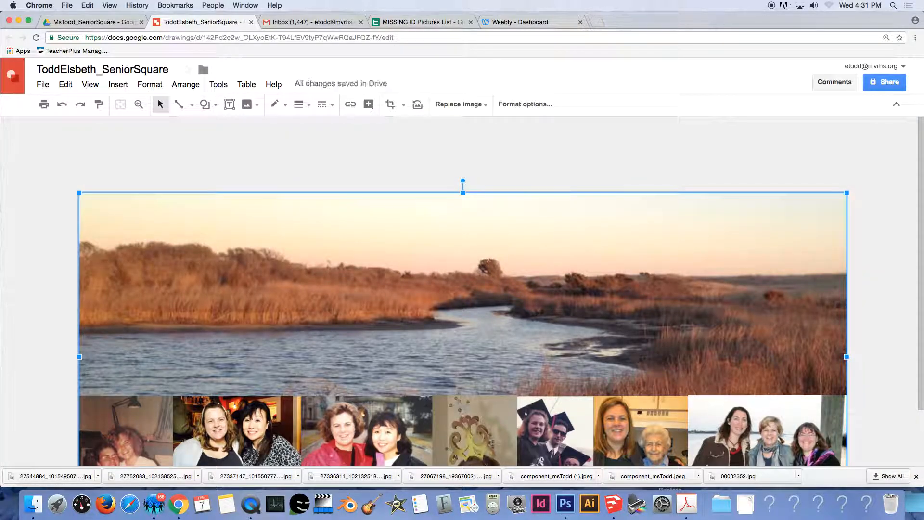
scroll(600, 154, down, 3)
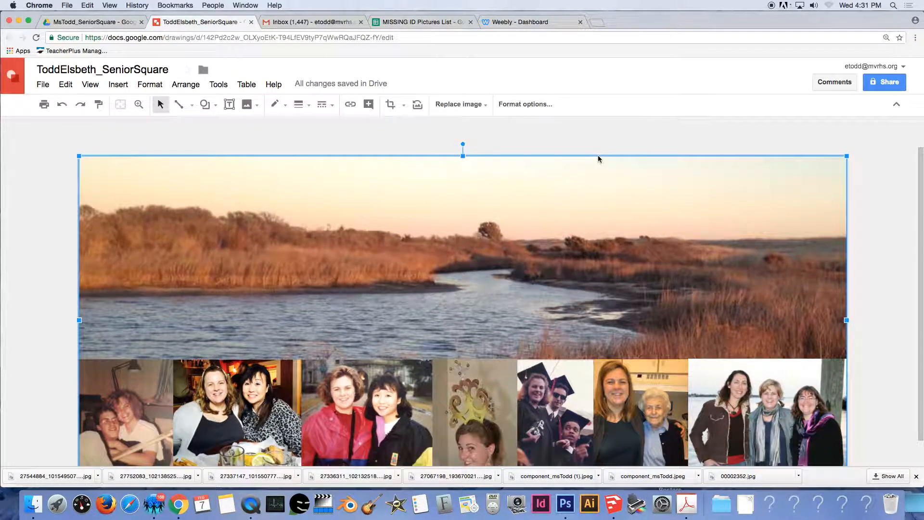
Zoom in on the marsh landscape, then fit the whole drawing in the window.
click(138, 104)
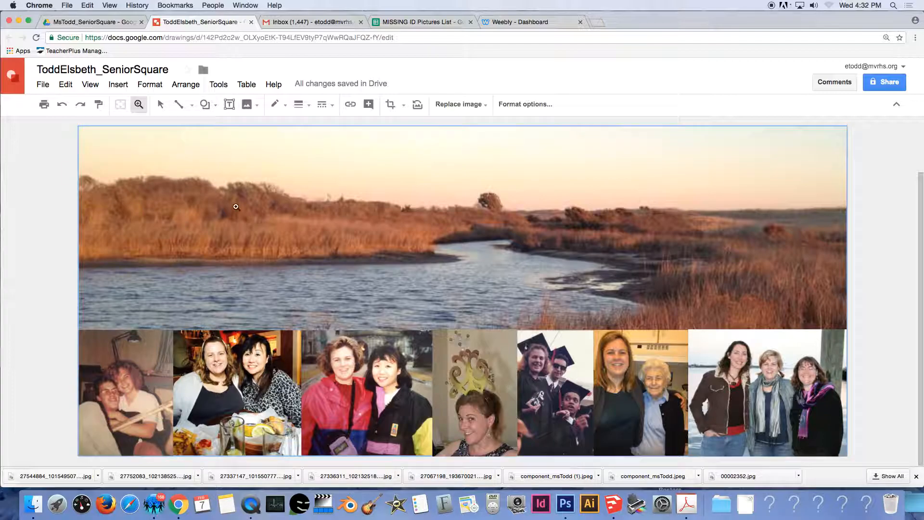
click(365, 251)
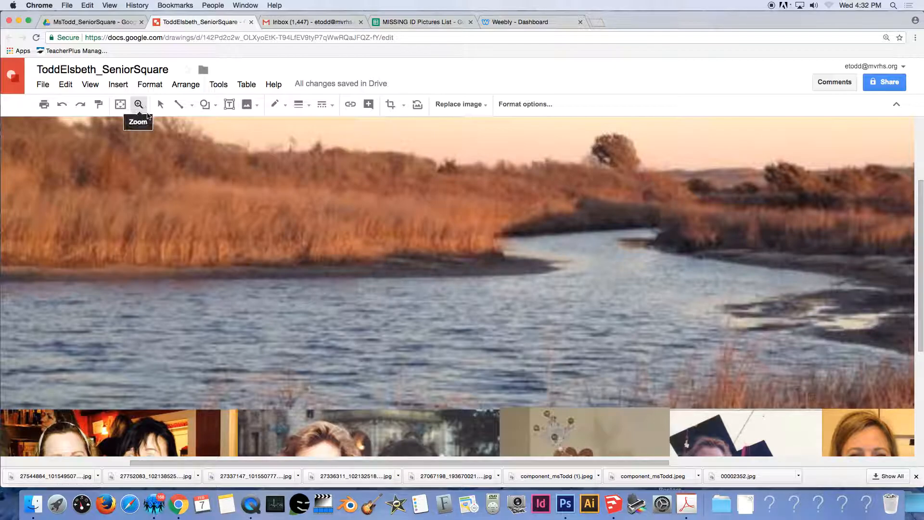
click(90, 84)
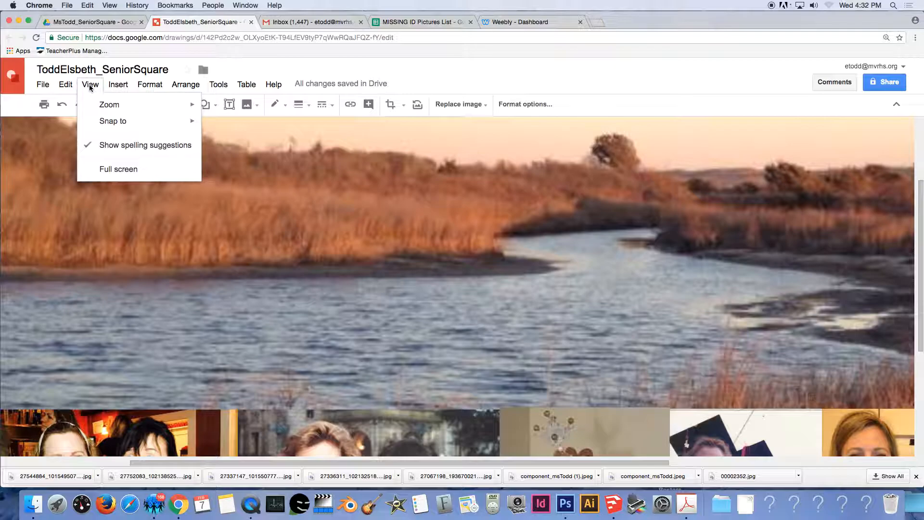
mouse_move(103, 104)
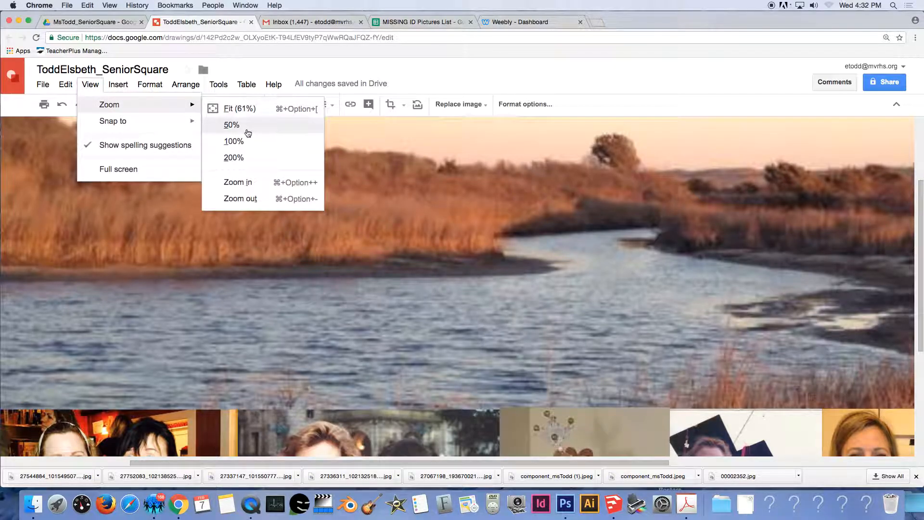
click(244, 108)
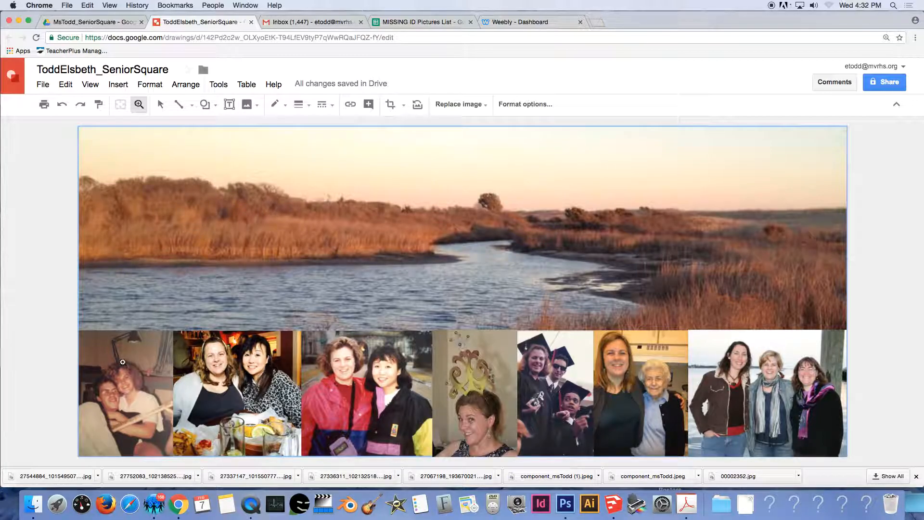
Zoom in on the first bottom-row photo, fit the banner again, and select that photo.
click(138, 375)
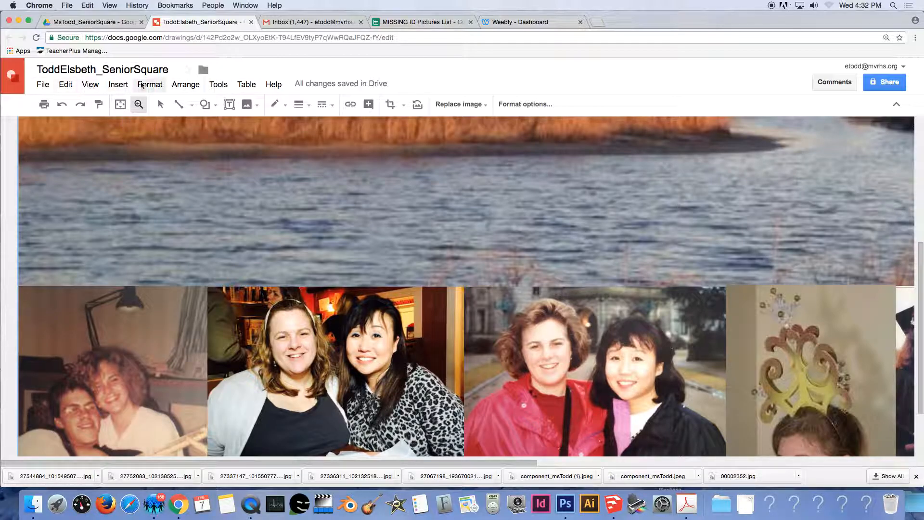
click(90, 84)
mouse_move(133, 107)
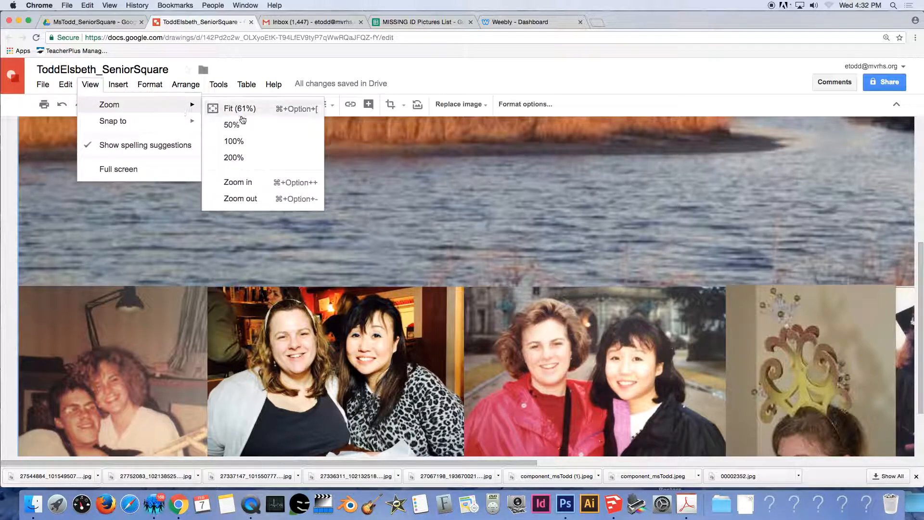
click(238, 108)
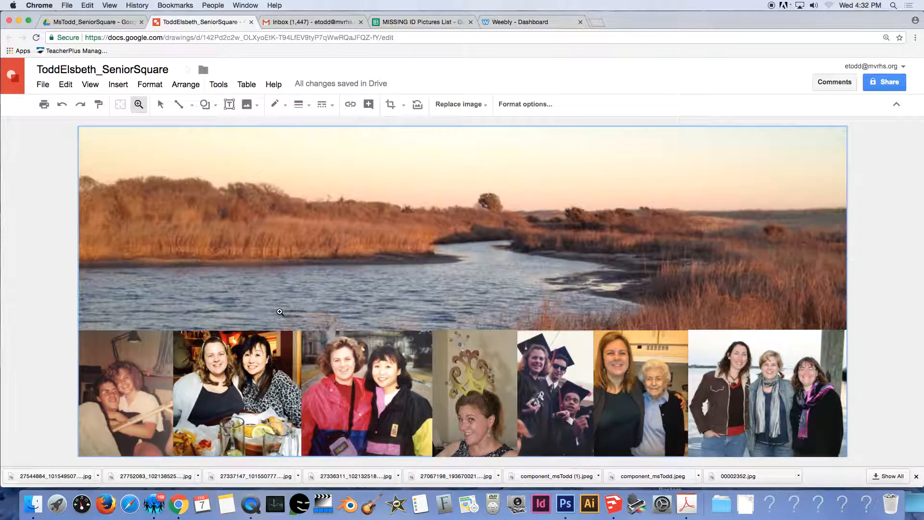
click(160, 105)
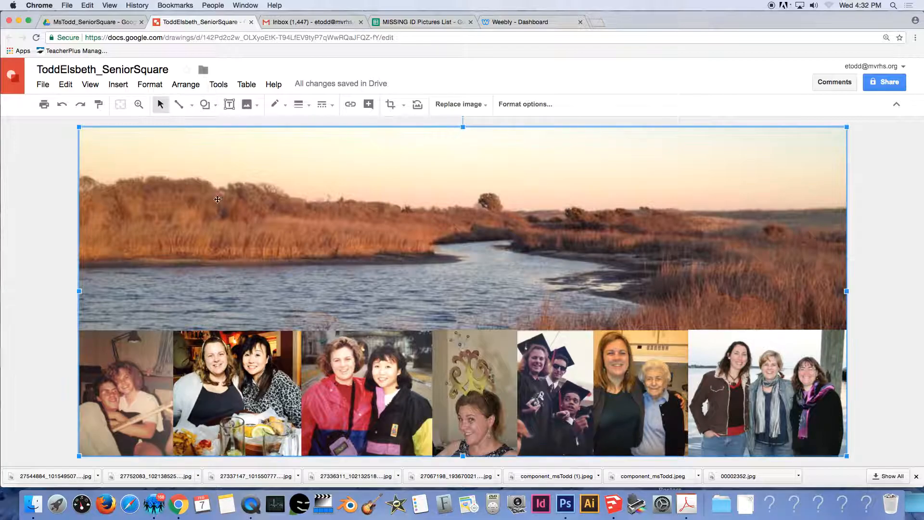
click(133, 365)
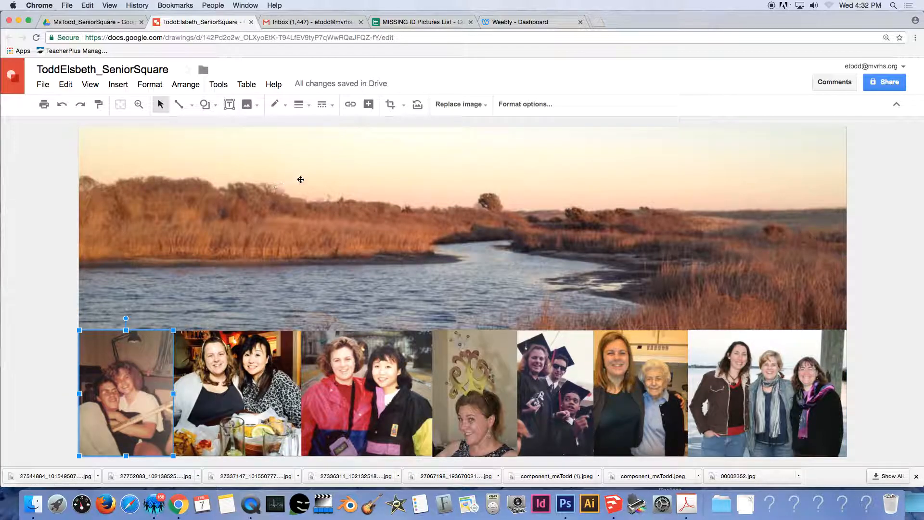
Give the first photo a white 4px border.
click(284, 110)
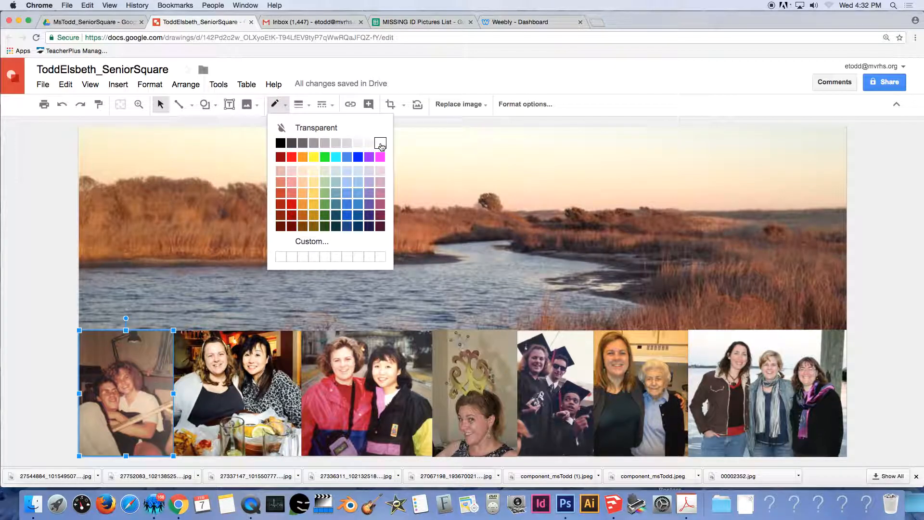
click(380, 144)
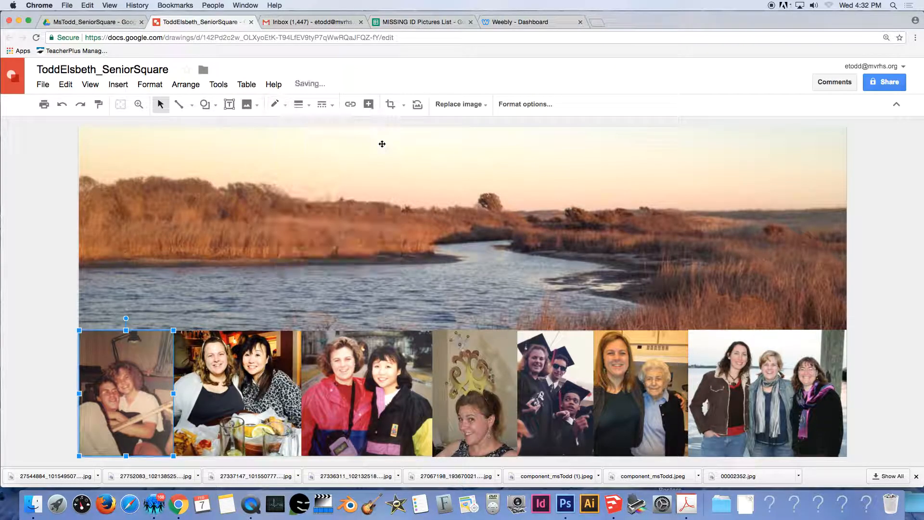
click(307, 105)
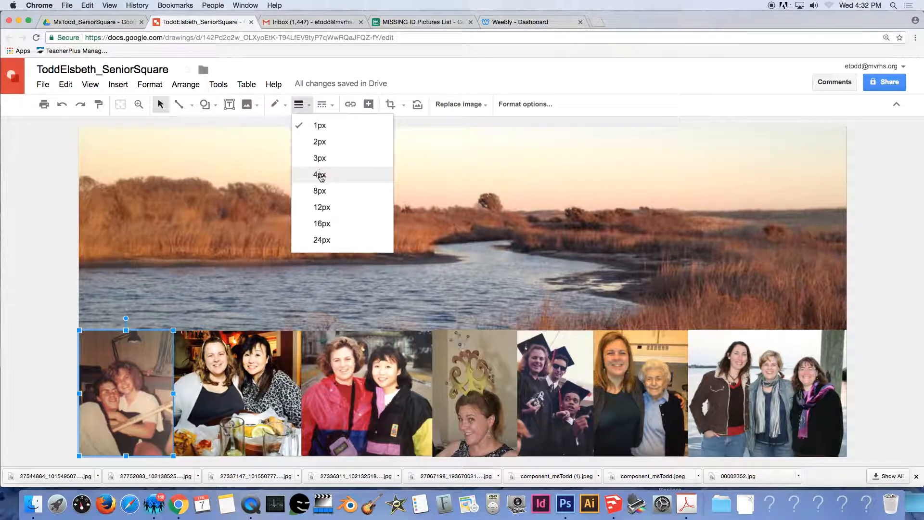
click(321, 175)
click(43, 245)
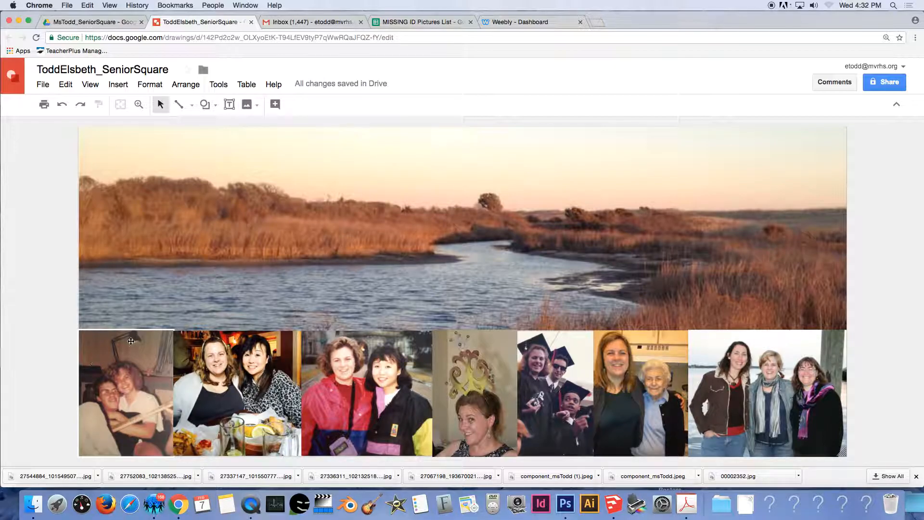
Move the second photo of two women one layer backward instead of behind the landscape.
click(219, 371)
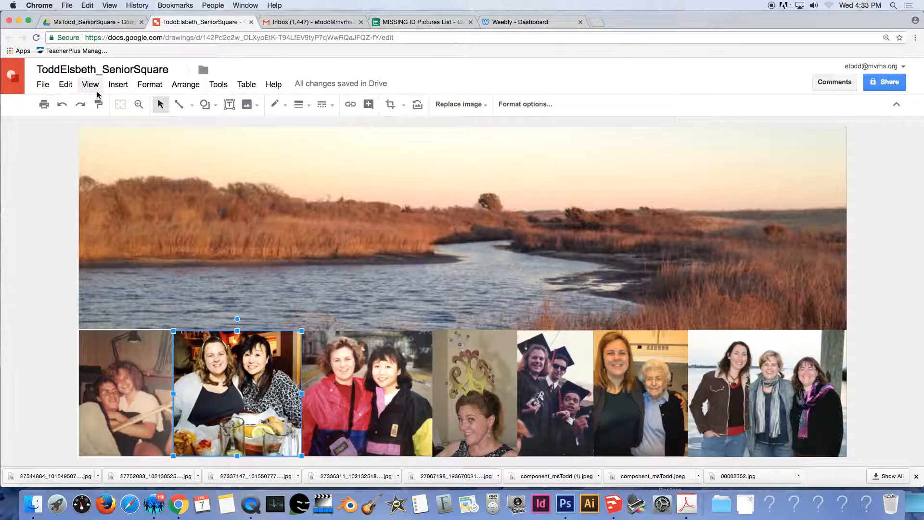
click(193, 89)
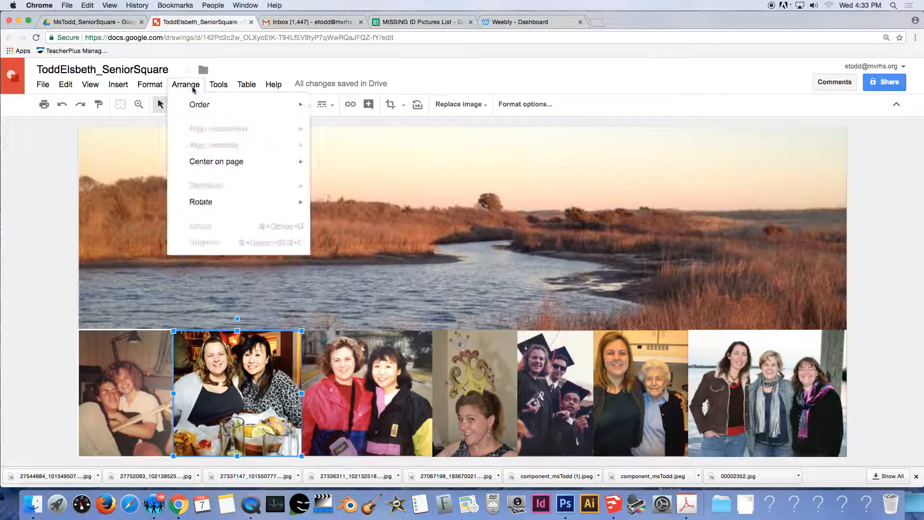
mouse_move(223, 107)
click(359, 158)
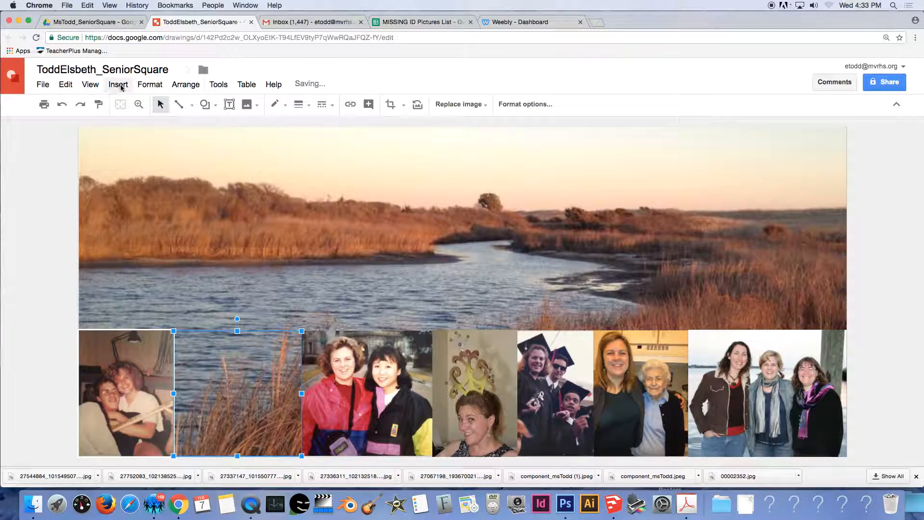
key(super+z)
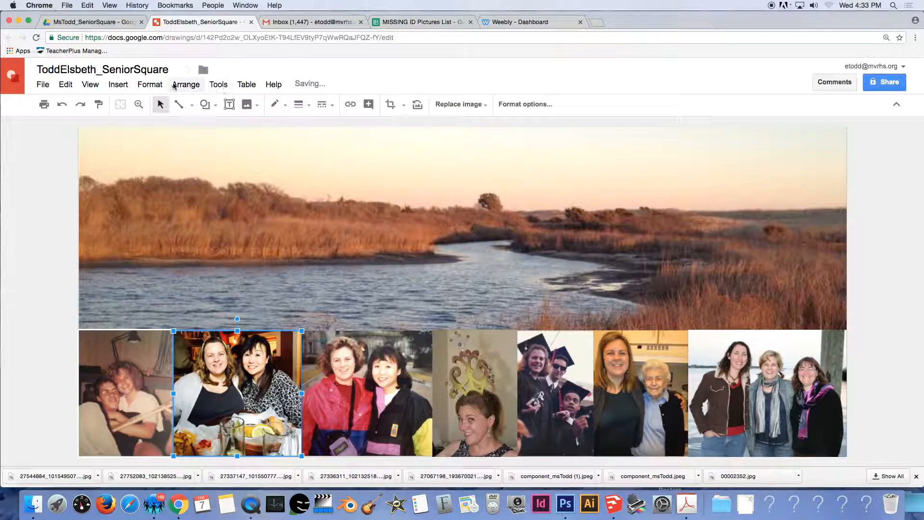
click(198, 86)
mouse_move(208, 110)
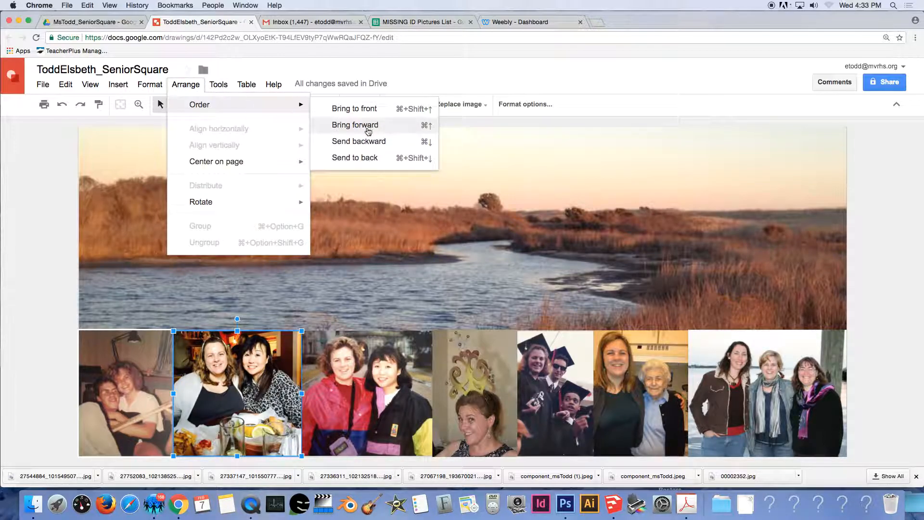
click(370, 141)
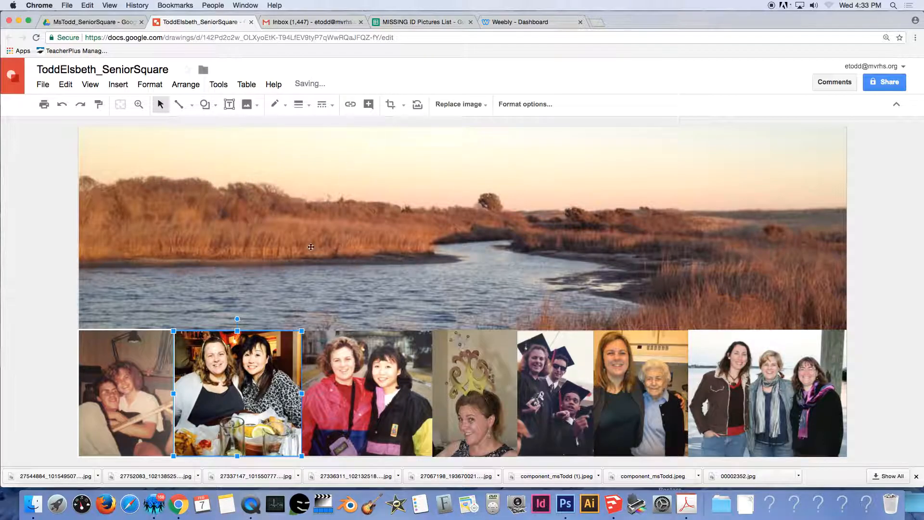
Undo the first photo's white border, leaving the row borderless.
click(139, 294)
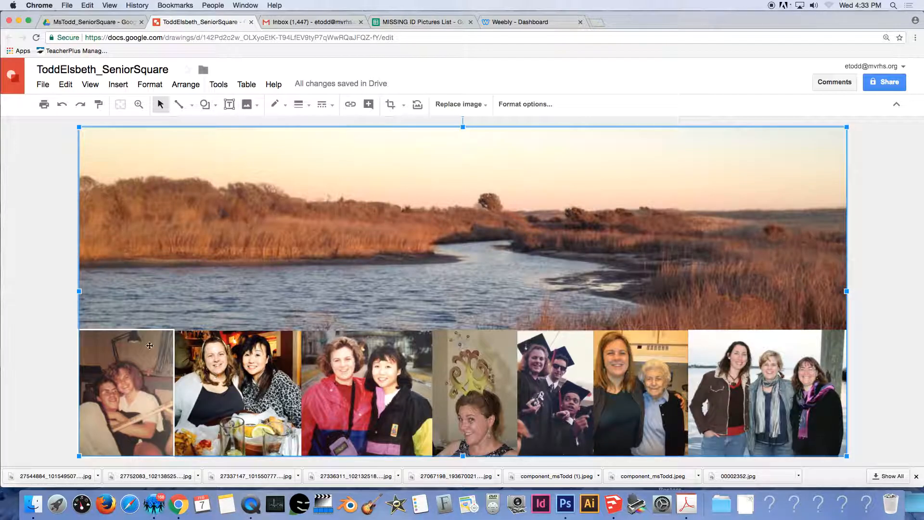
click(157, 369)
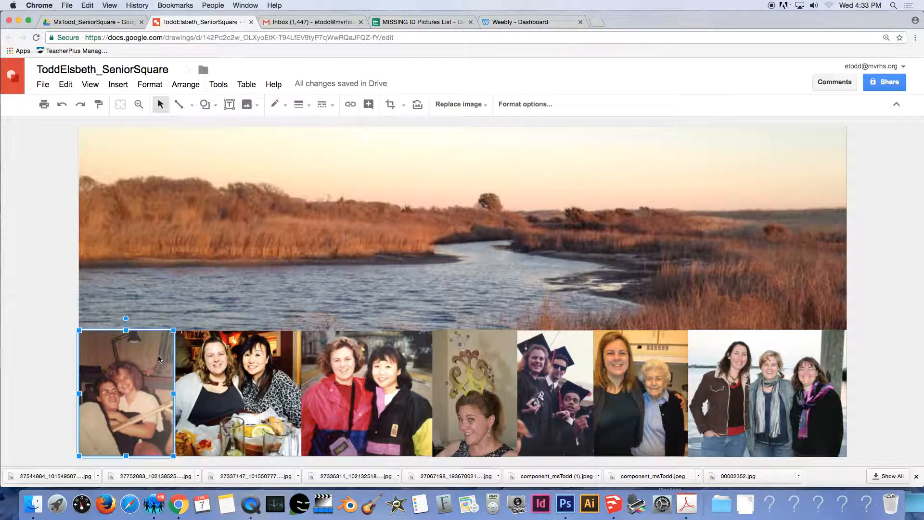
key(super+z)
key(super+z)
click(52, 341)
click(114, 358)
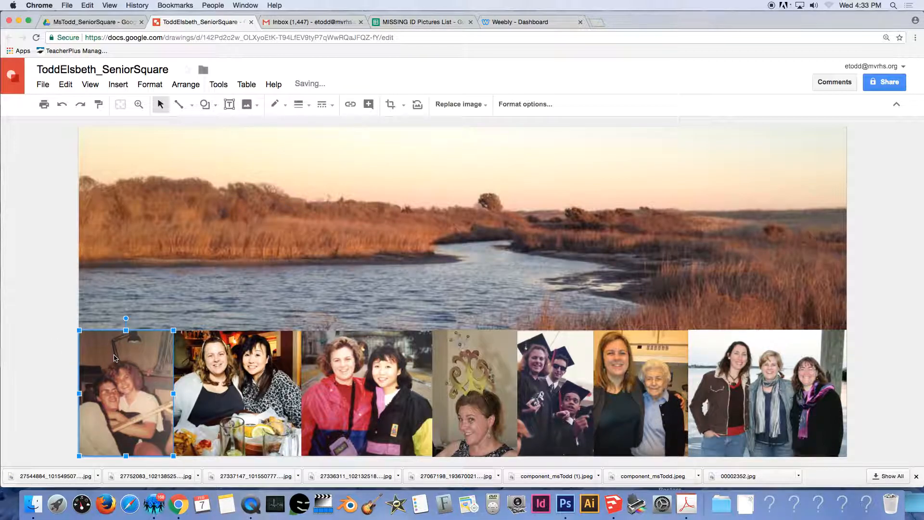
click(53, 346)
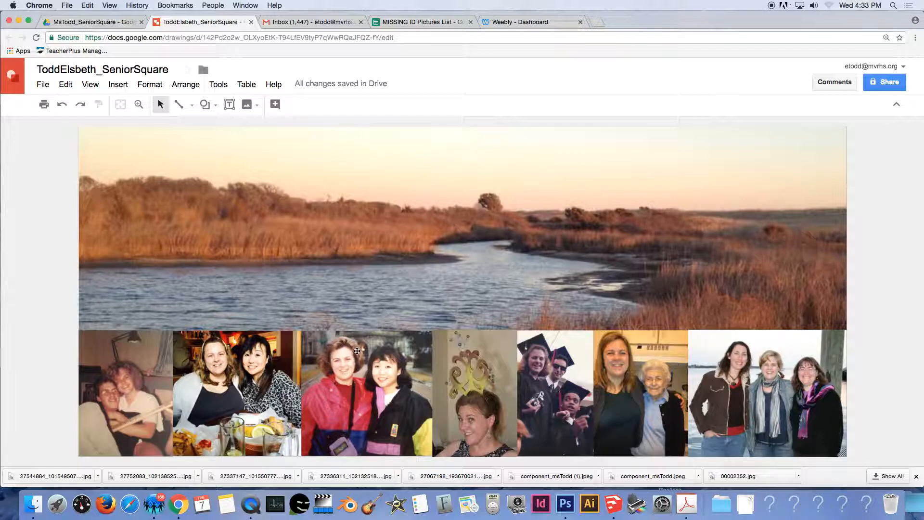
Move the marsh landscape slightly higher and check its crop.
drag(404, 266, 409, 262)
double_click(409, 262)
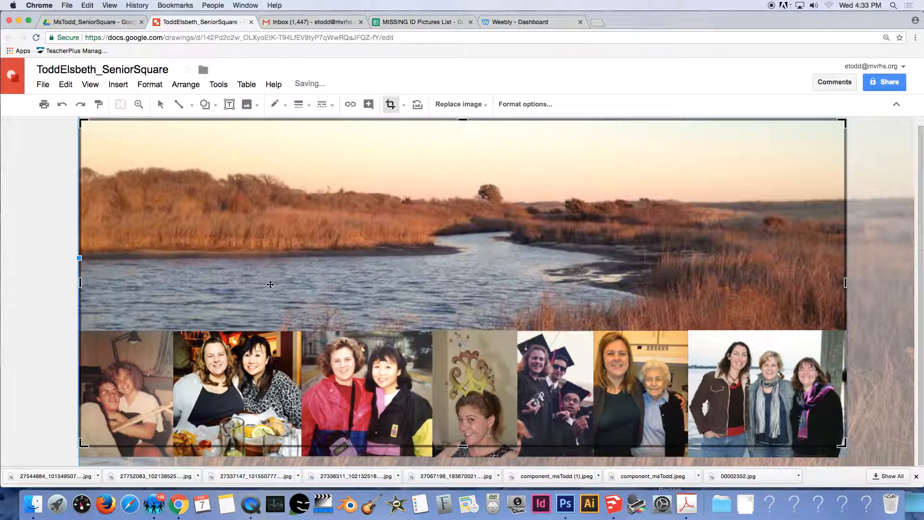
click(44, 266)
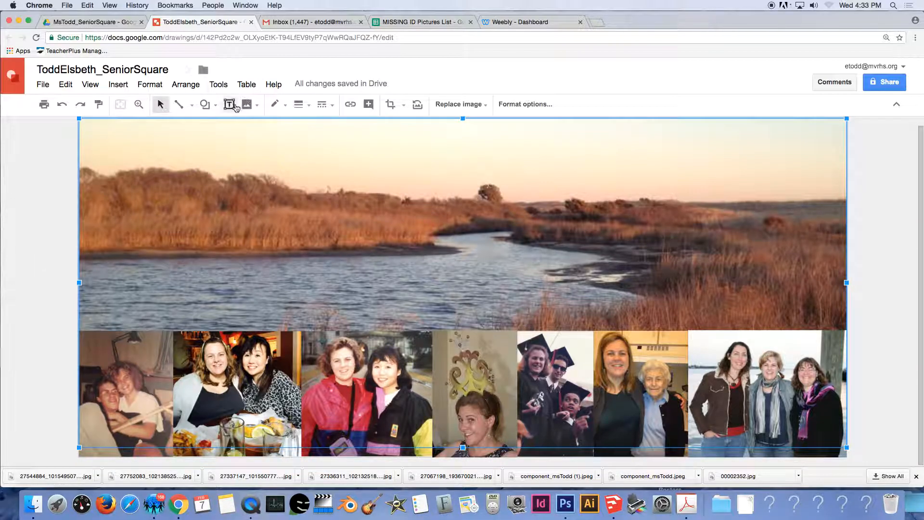
click(37, 161)
click(229, 104)
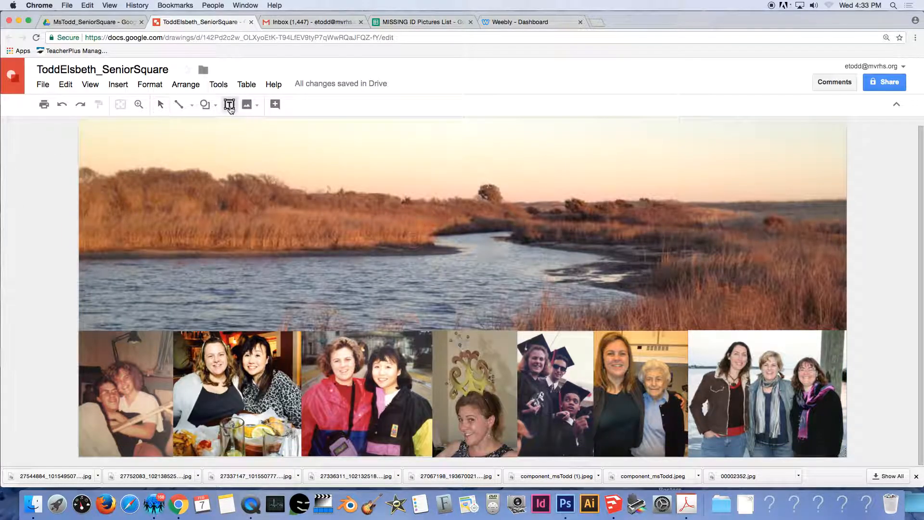
drag(524, 264, 839, 312)
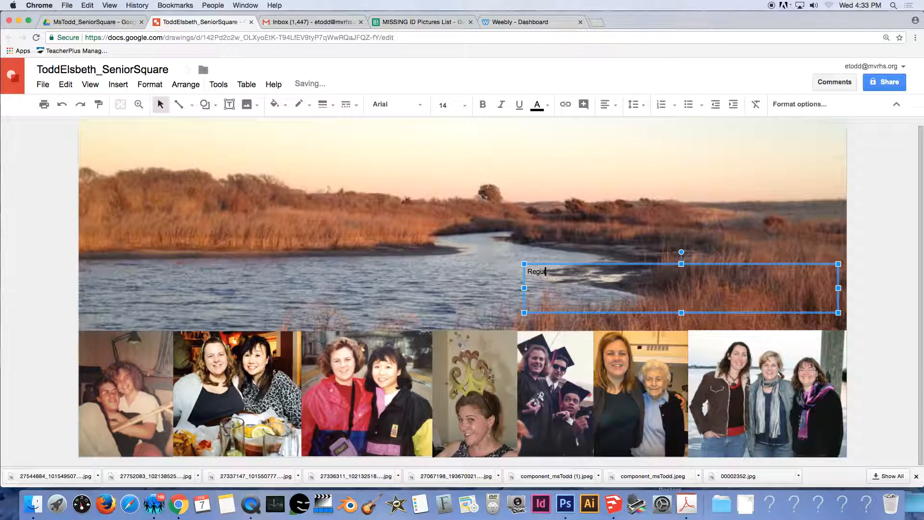
drag(581, 274, 522, 272)
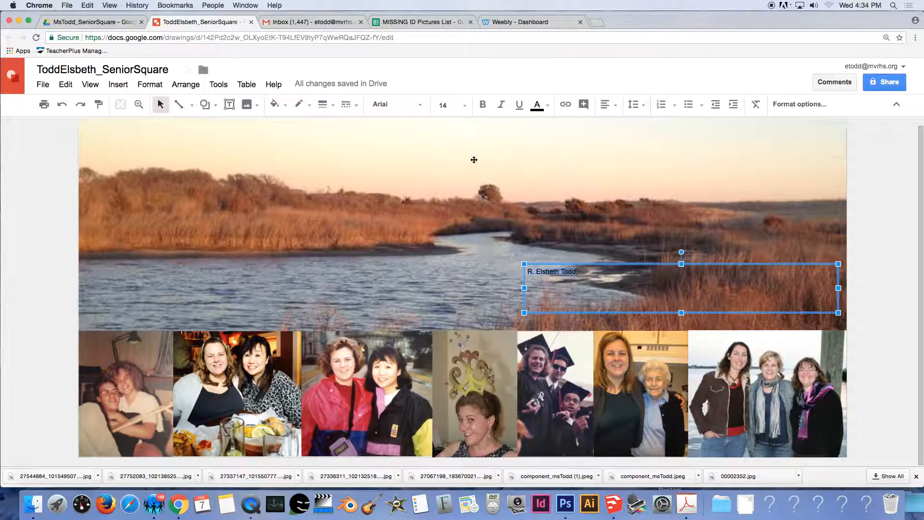
click(468, 109)
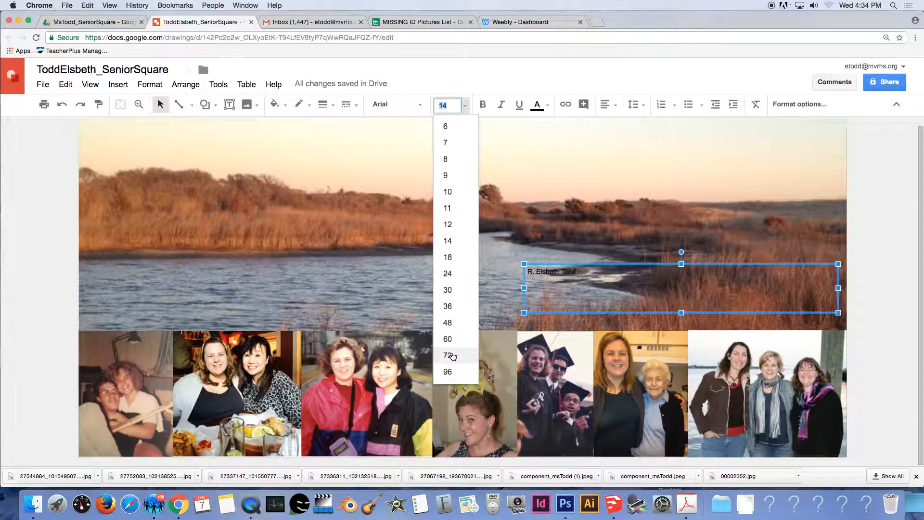
click(448, 372)
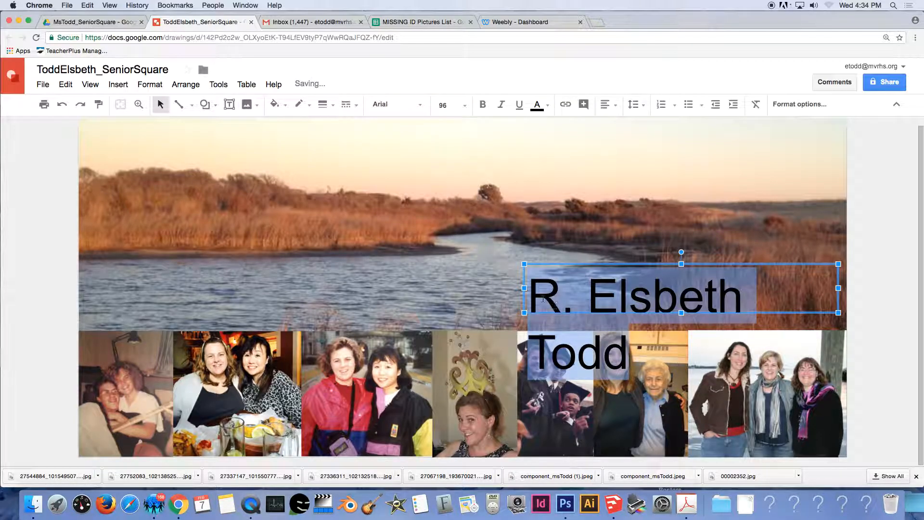
Widen the title box, reduce the name to 85 pt, and right-align it.
drag(525, 288, 411, 288)
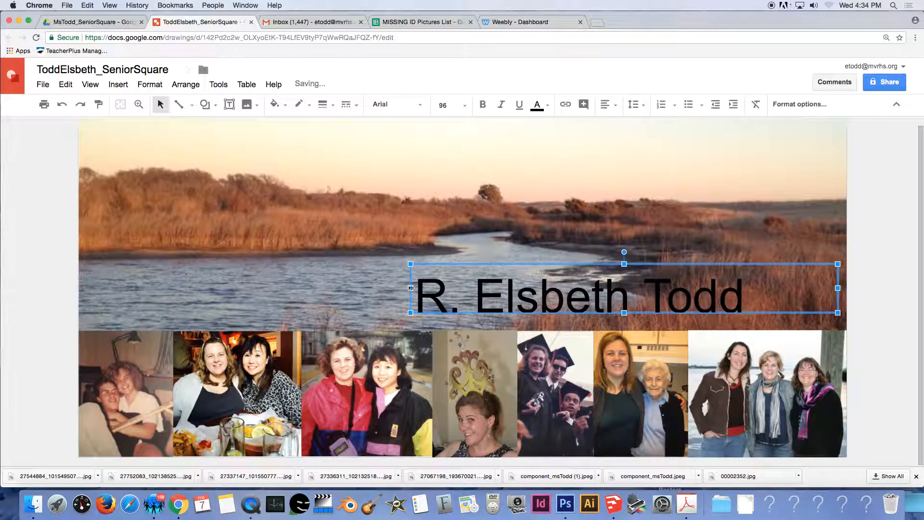
click(455, 107)
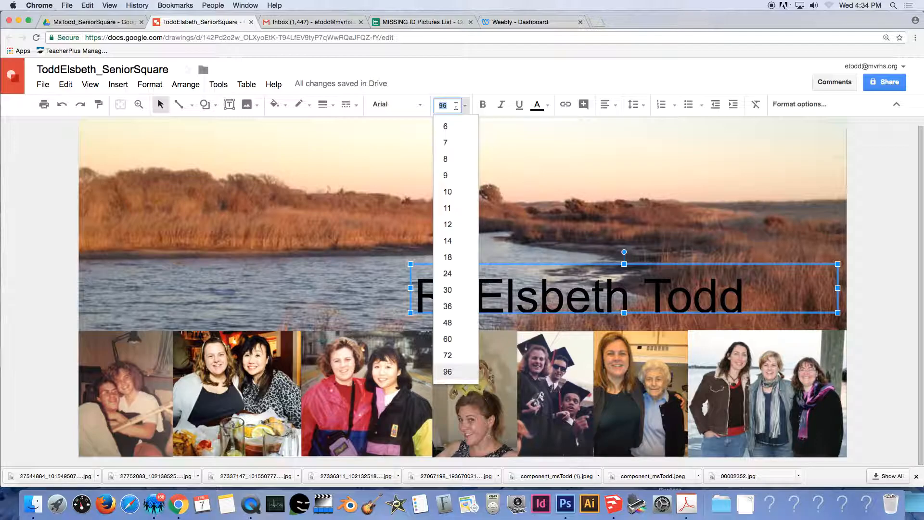
key(Return)
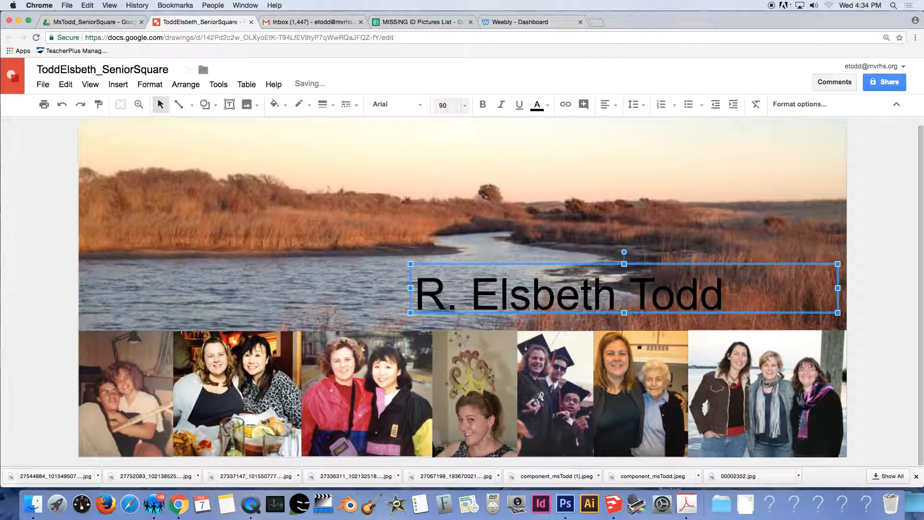
click(456, 106)
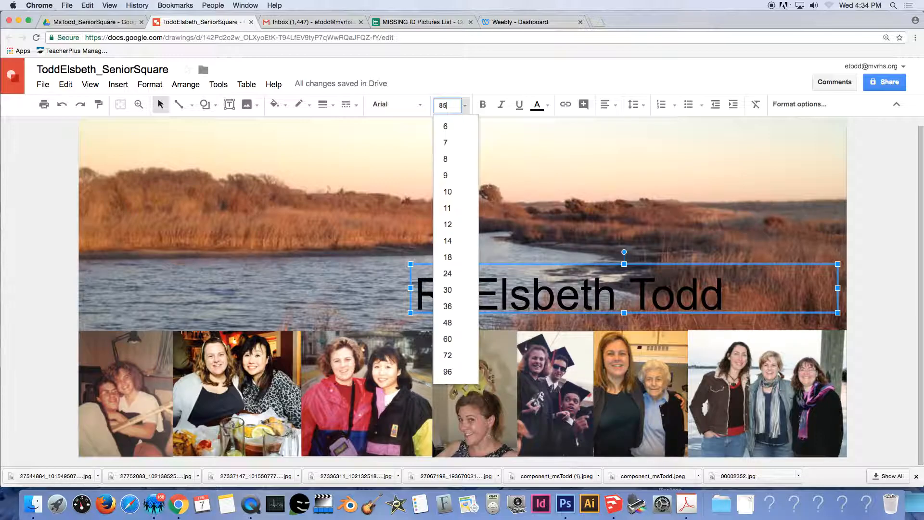
key(Return)
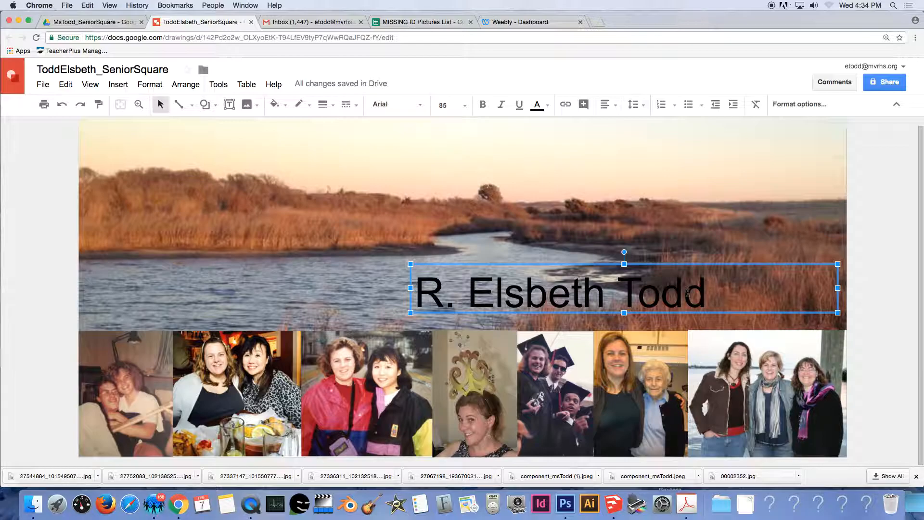
click(614, 110)
click(641, 127)
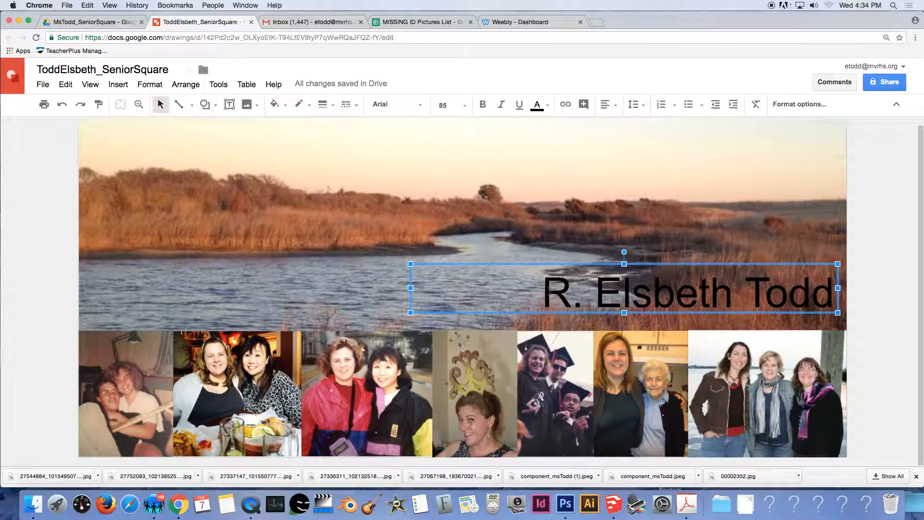
drag(542, 291, 840, 300)
click(300, 104)
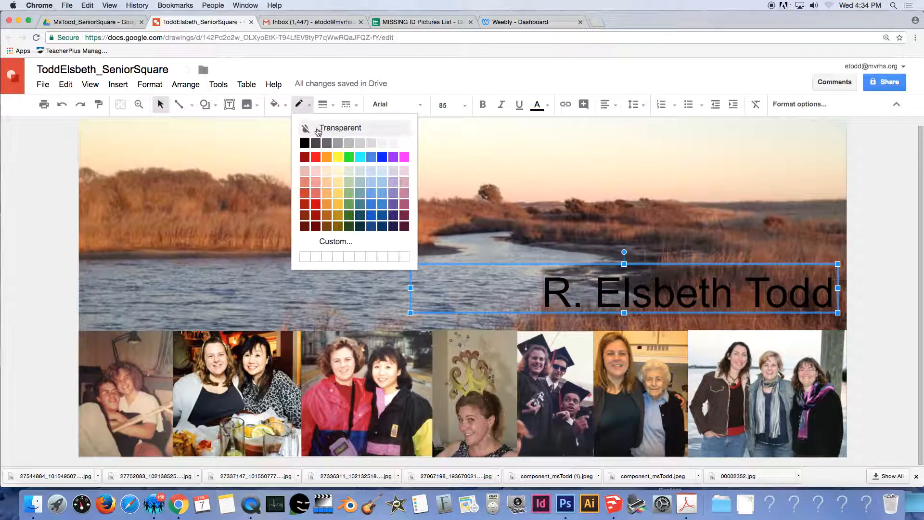
click(404, 140)
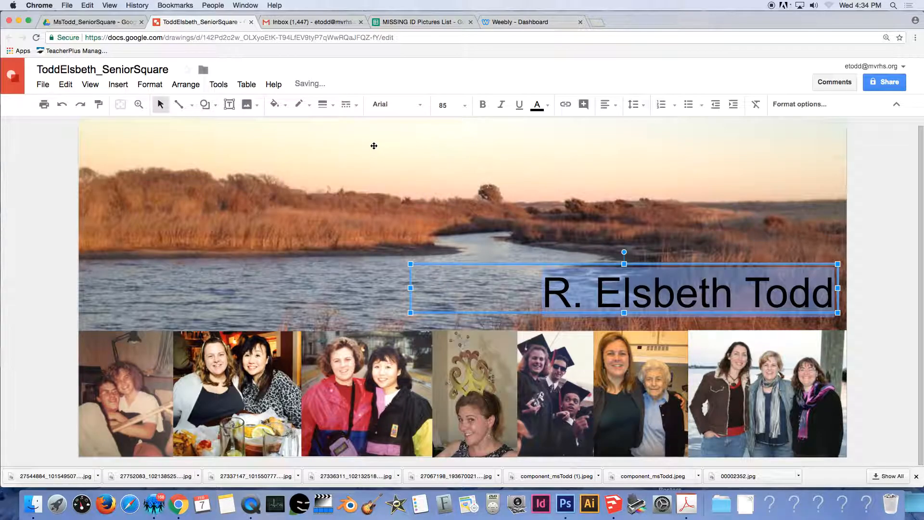
click(537, 222)
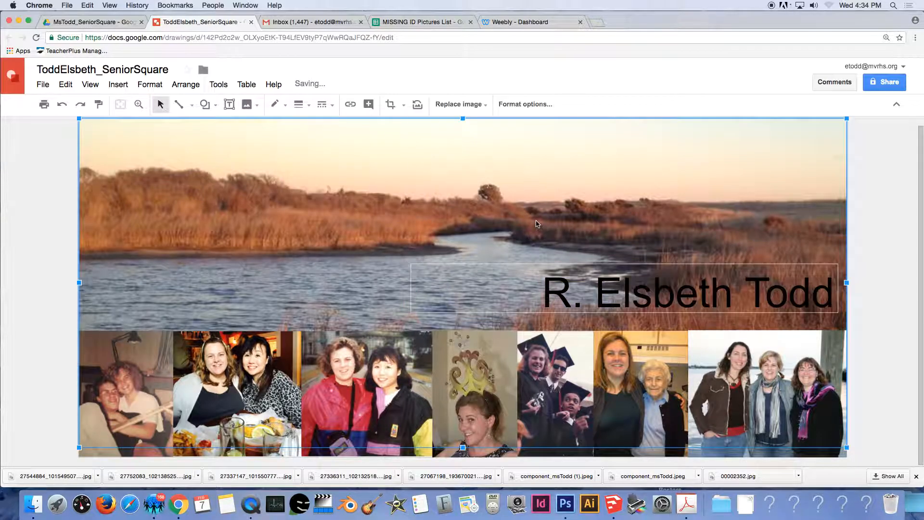
click(539, 284)
click(538, 289)
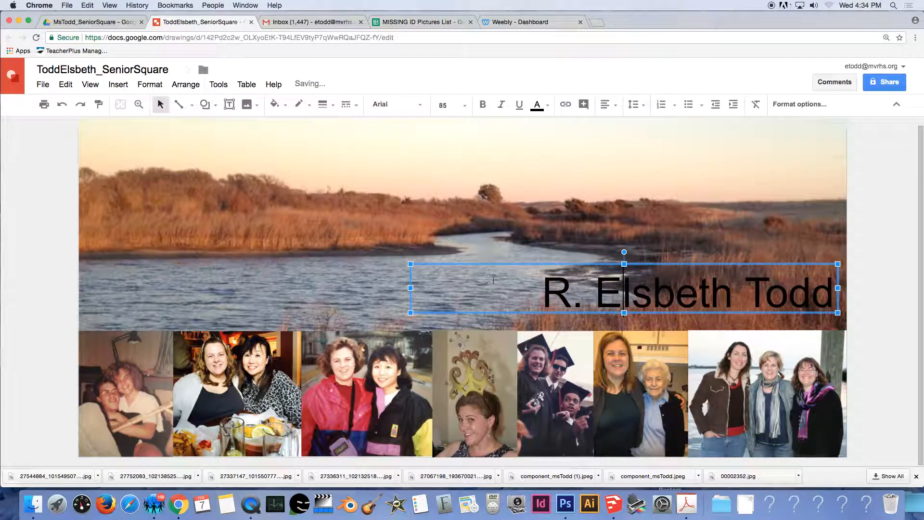
drag(537, 289, 829, 332)
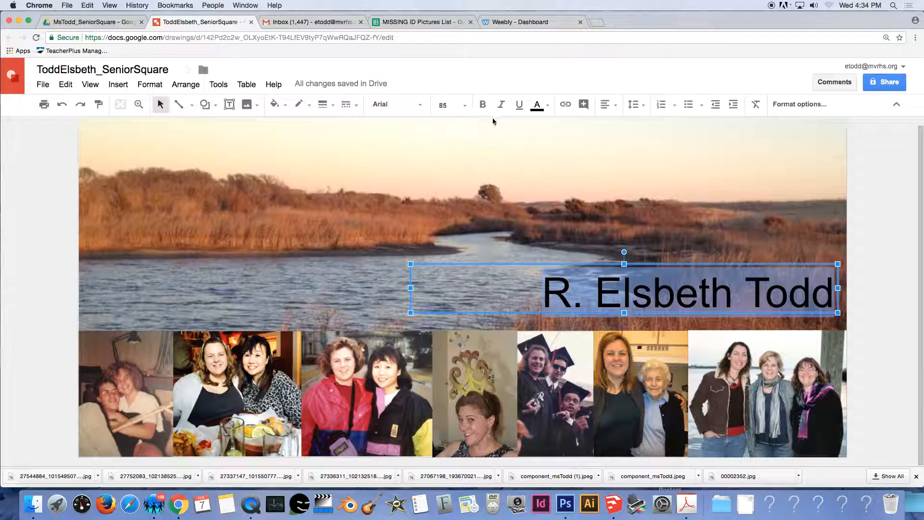
click(538, 106)
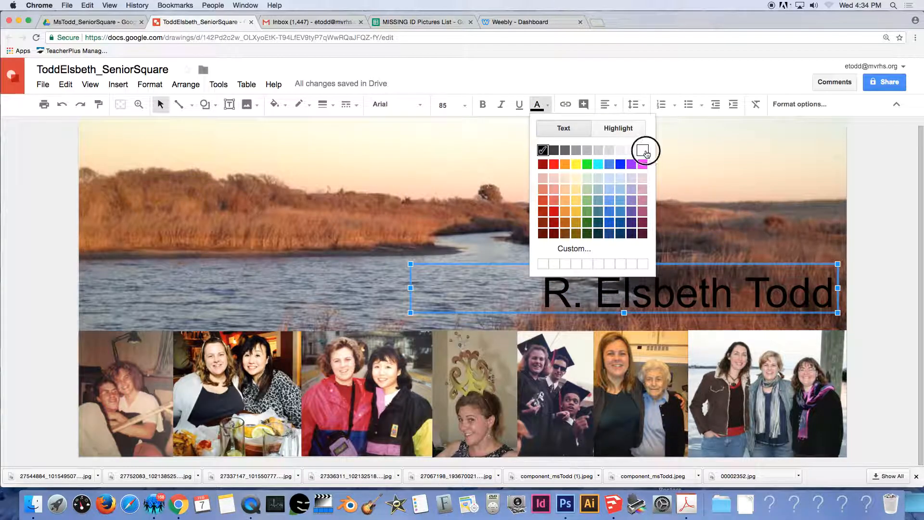
click(645, 153)
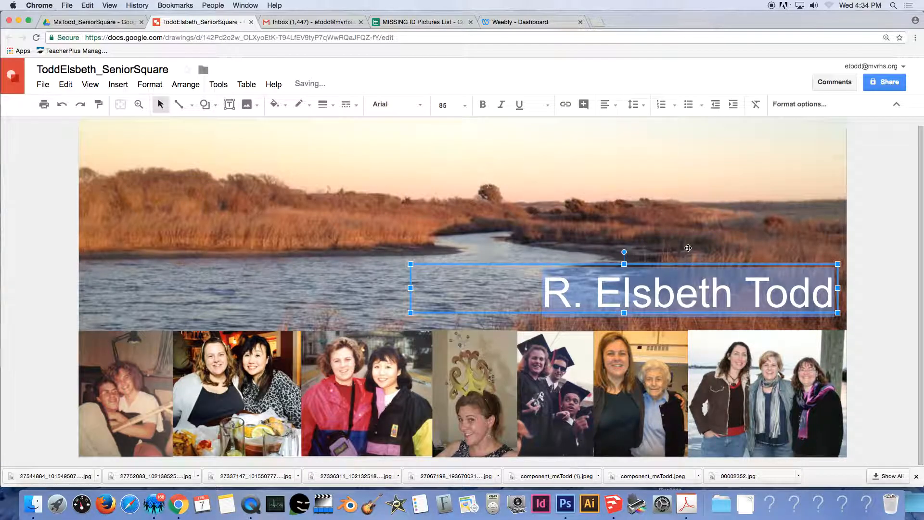
Add Montserrat from More fonts and apply it to the title.
click(382, 109)
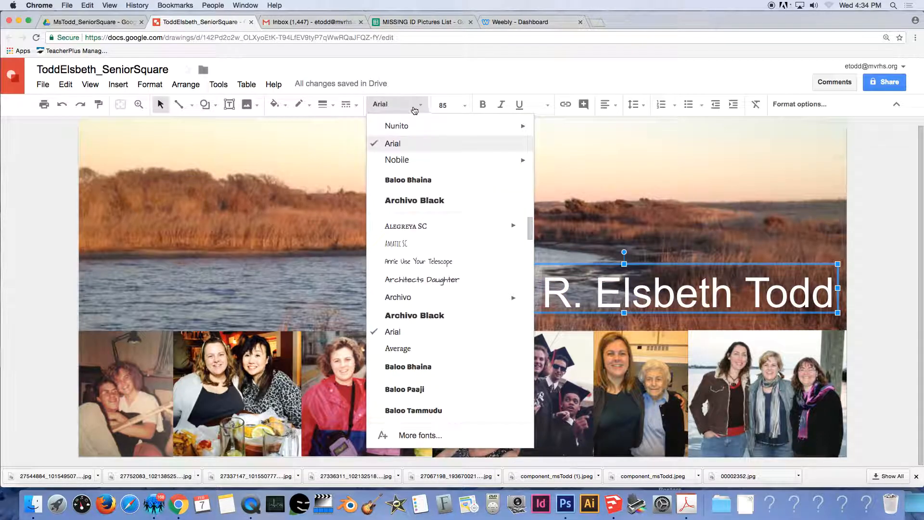
scroll(426, 316, down, 10)
scroll(426, 318, down, 10)
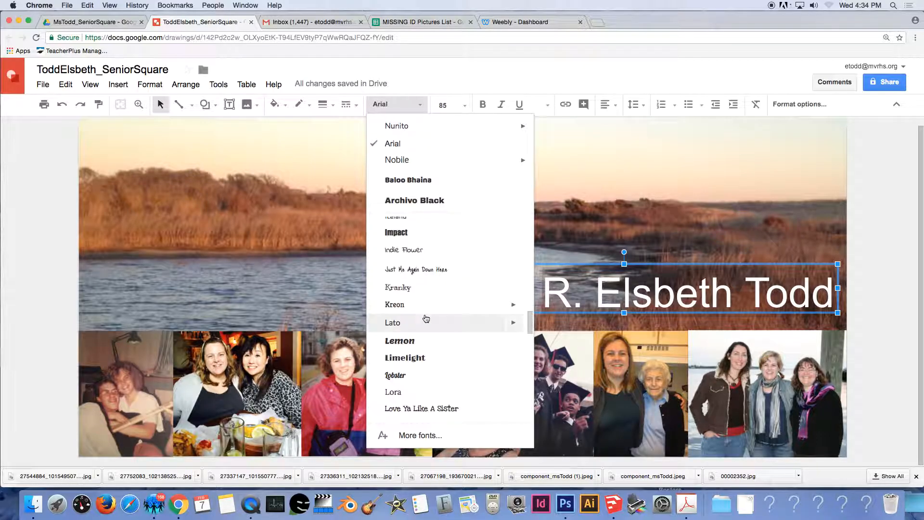
scroll(426, 321, down, 5)
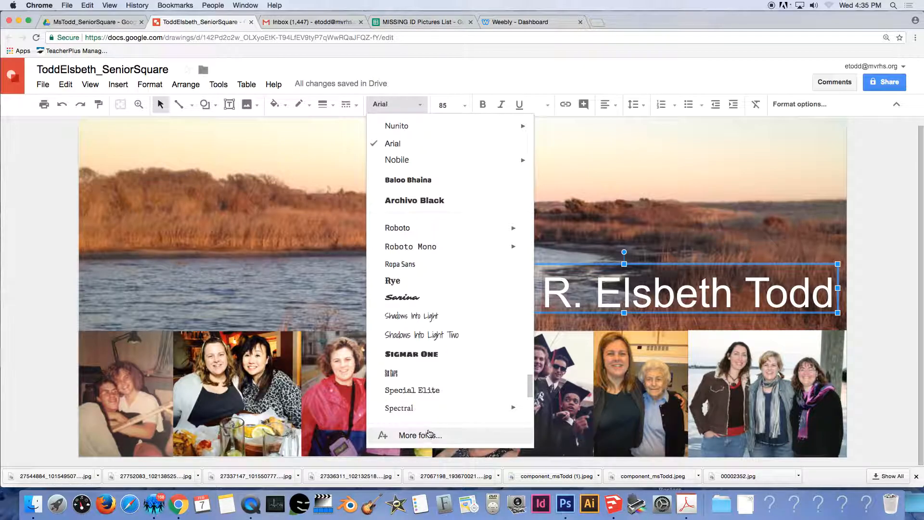
scroll(424, 402, down, 1)
click(419, 436)
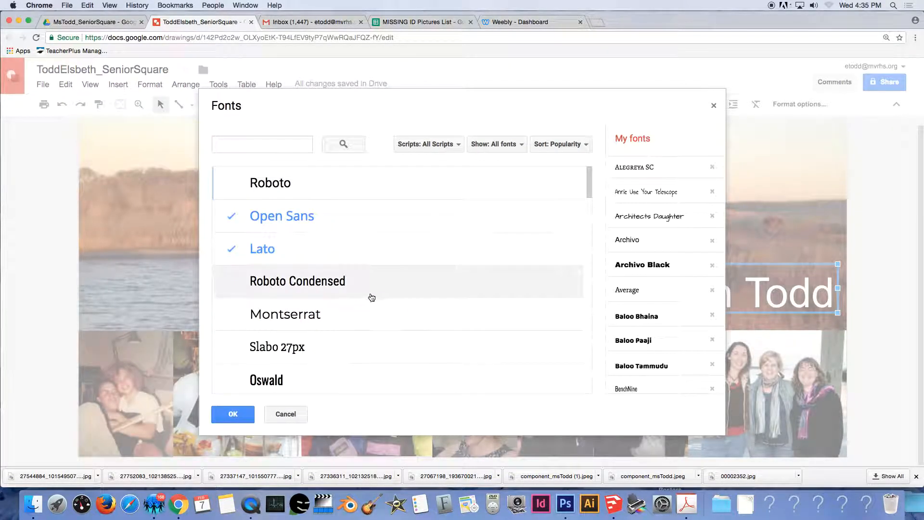
click(322, 318)
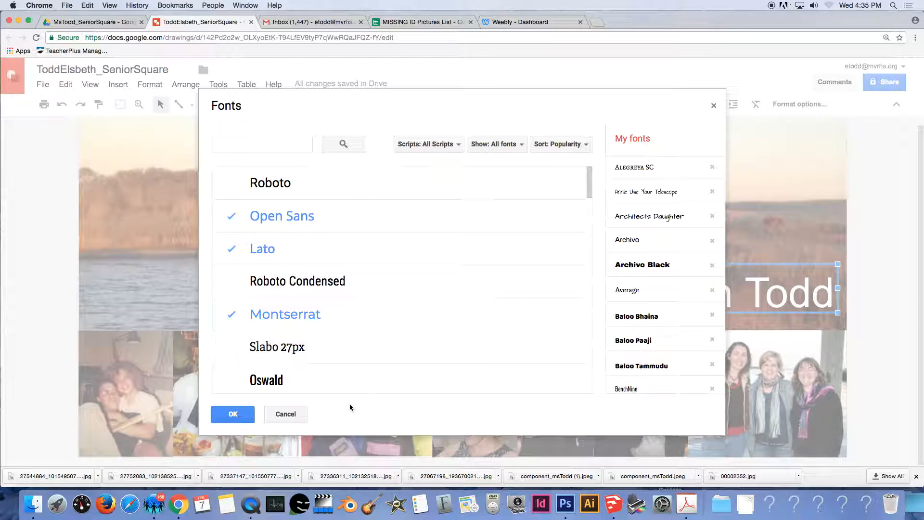
click(233, 414)
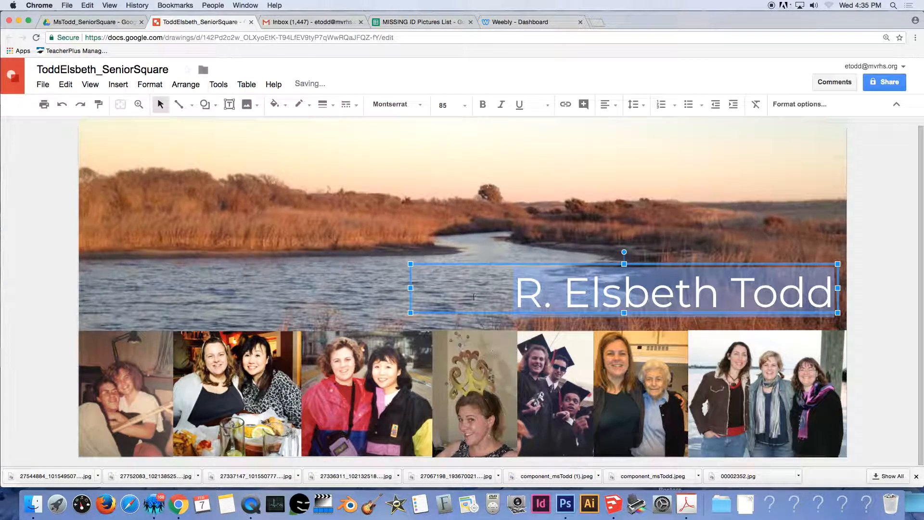
Try Baloo Bhaina and Archivo Black on the title, then settle on EB Garamond.
click(404, 104)
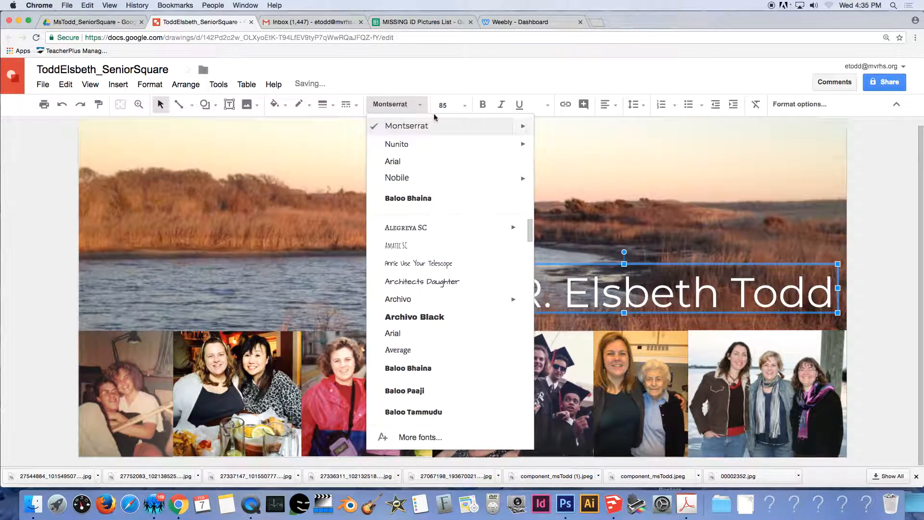
click(411, 202)
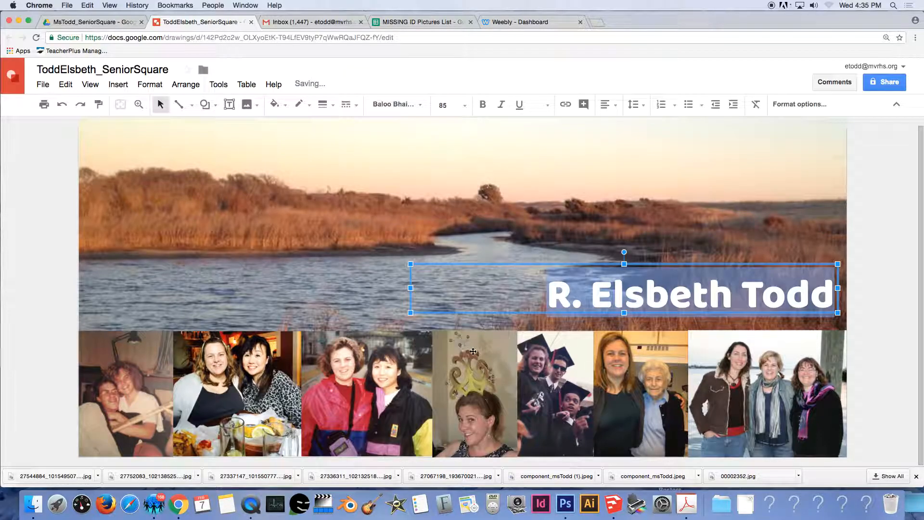
click(399, 104)
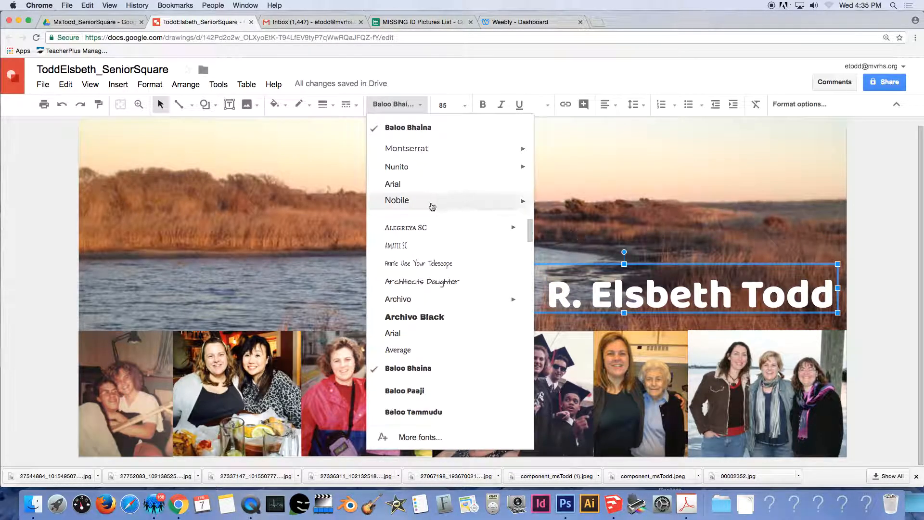
click(449, 322)
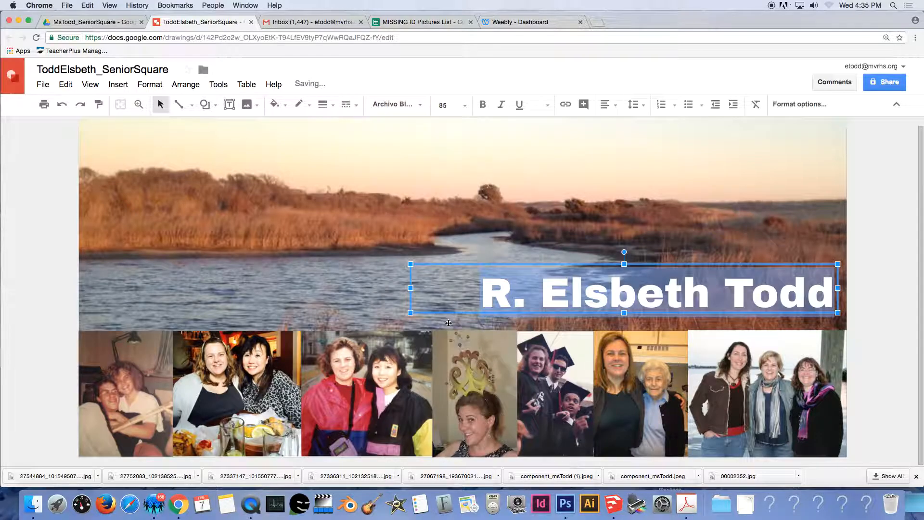
click(407, 109)
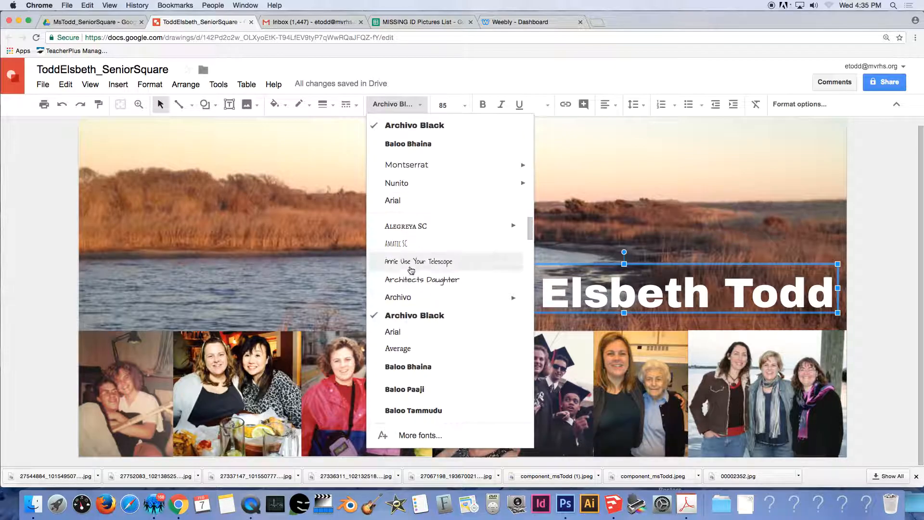
scroll(412, 271, down, 4)
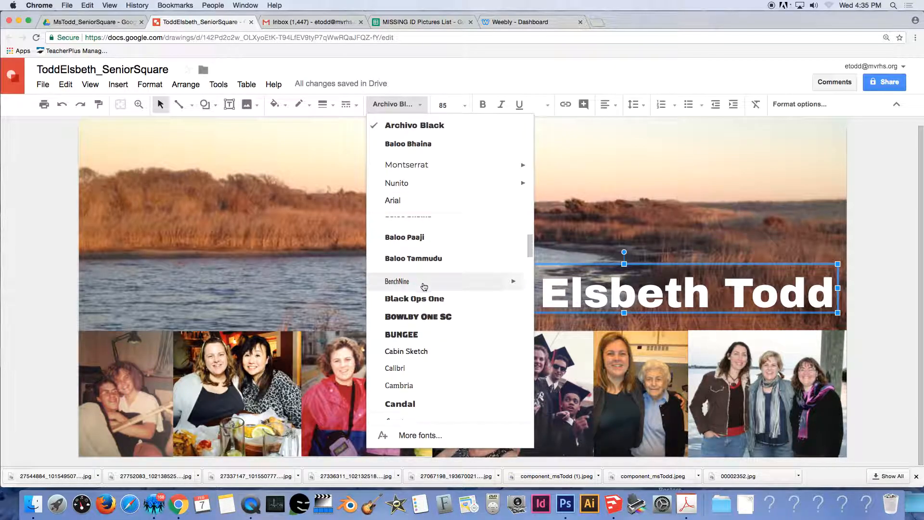
scroll(444, 321, down, 4)
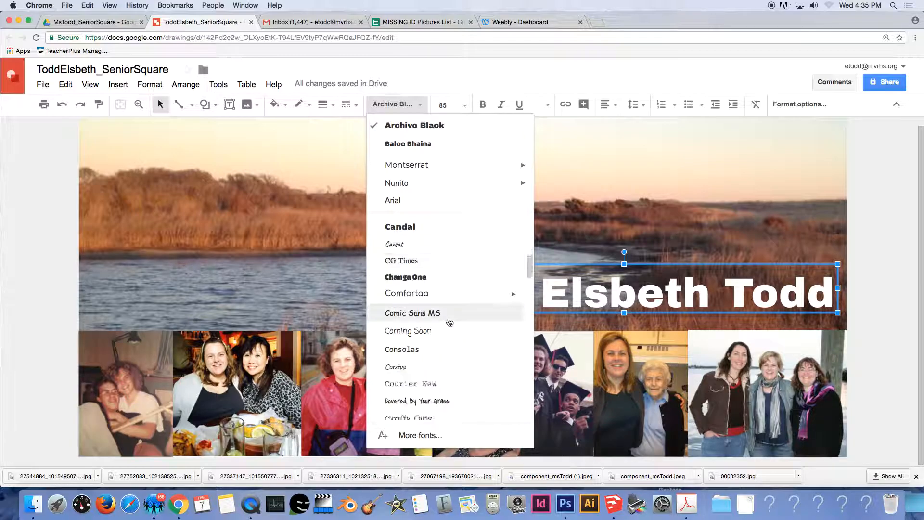
scroll(447, 326, down, 3)
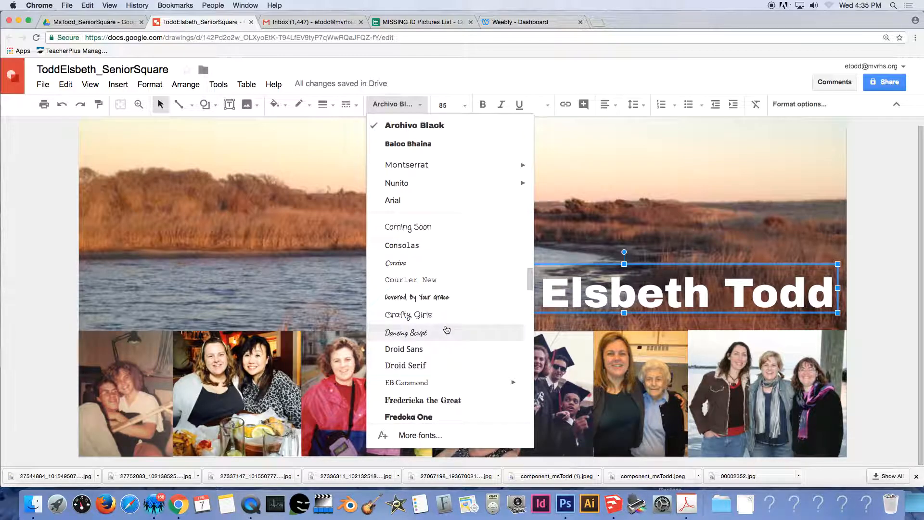
scroll(441, 320, down, 2)
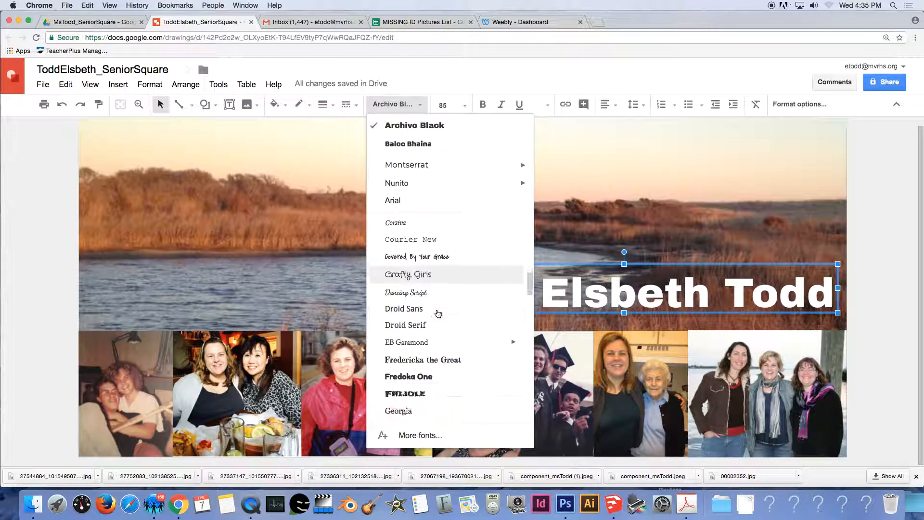
click(427, 343)
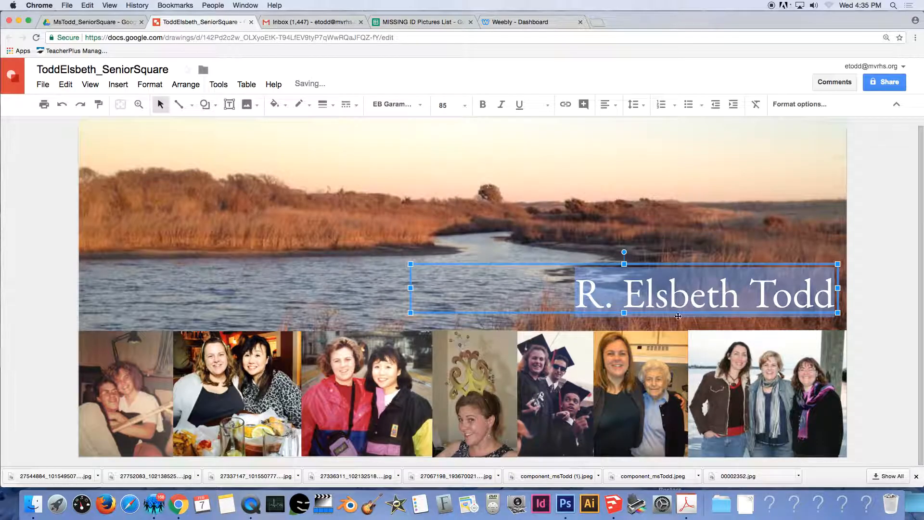
Nudge the title box slightly lower over the marsh and reselect the title line.
click(572, 251)
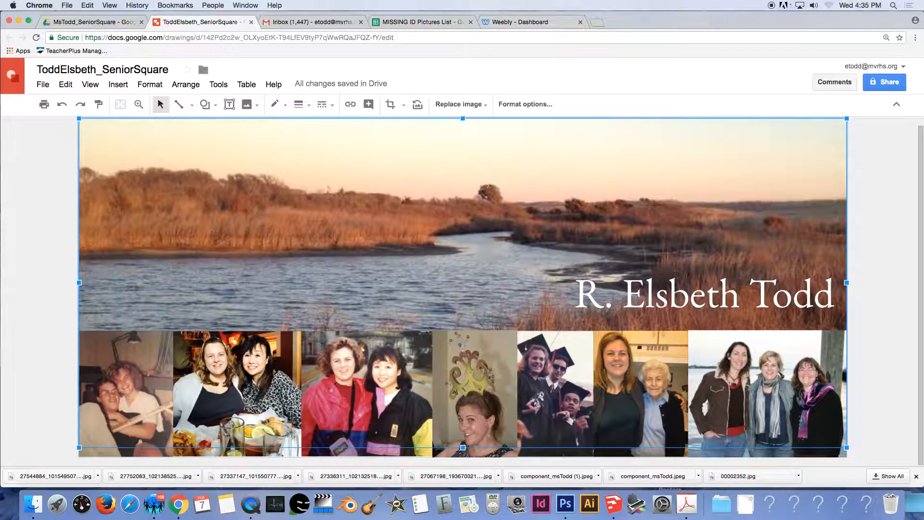
click(694, 295)
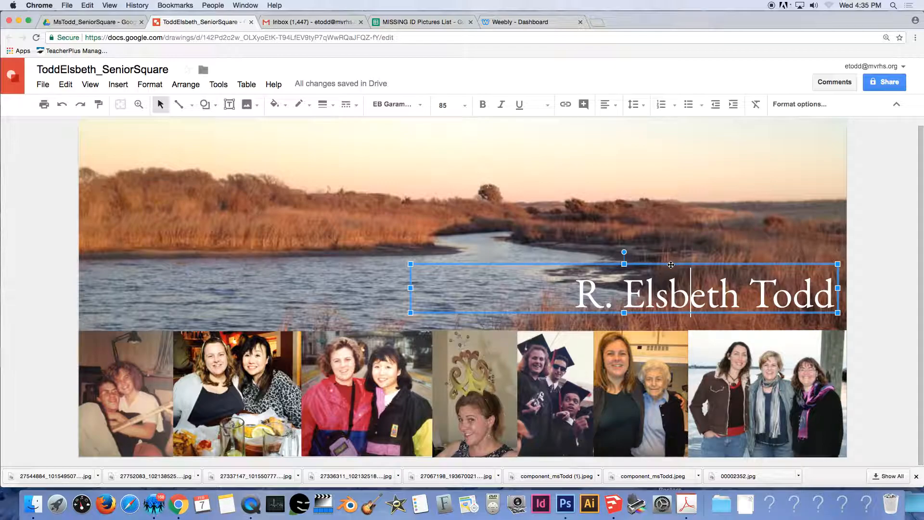
drag(747, 263, 750, 274)
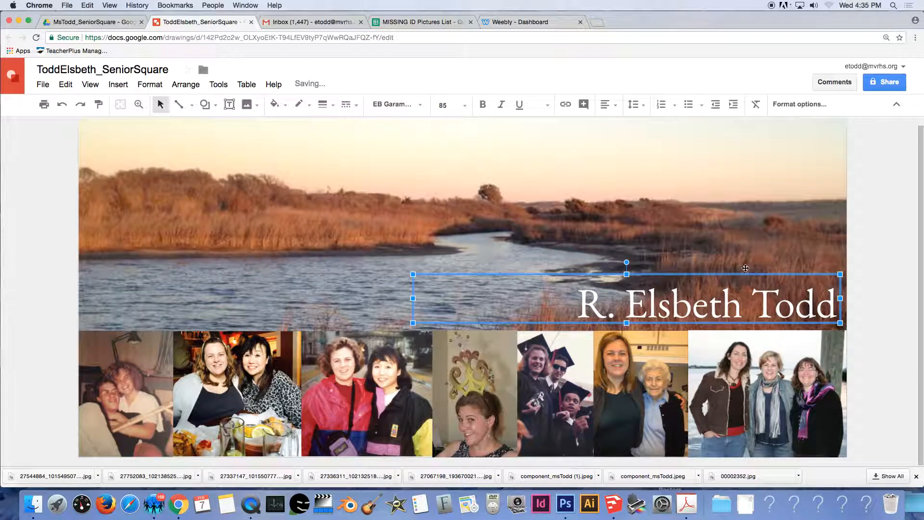
click(580, 308)
drag(582, 307, 838, 307)
click(391, 107)
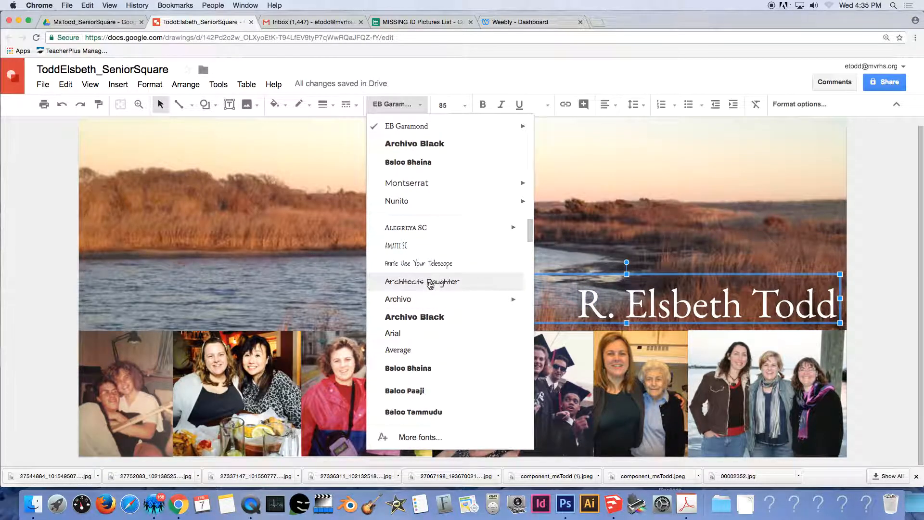
Try Architects Daughter and then Indie Flower on the name title.
click(448, 285)
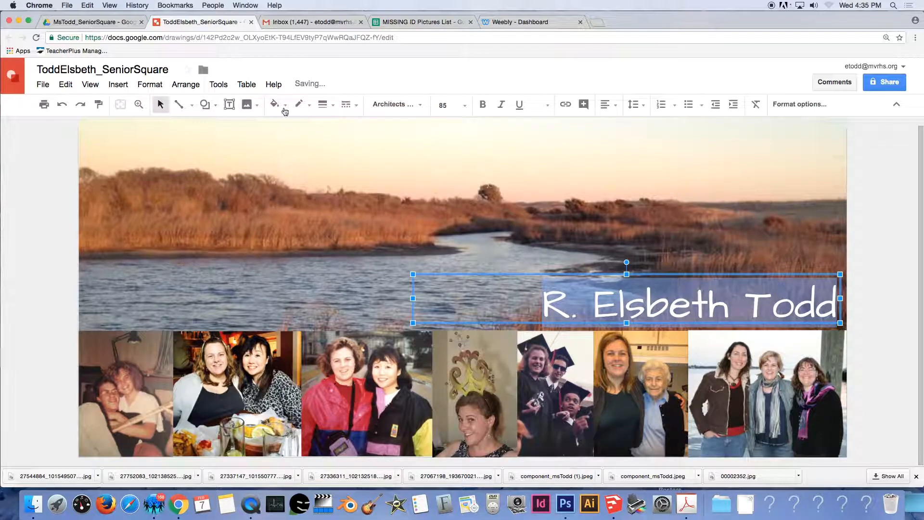
click(393, 105)
scroll(431, 354, down, 5)
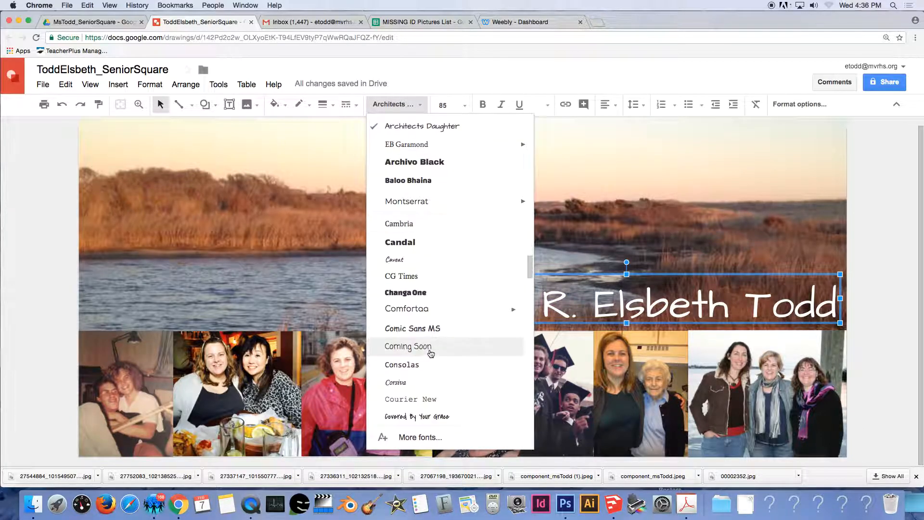
scroll(431, 354, down, 5)
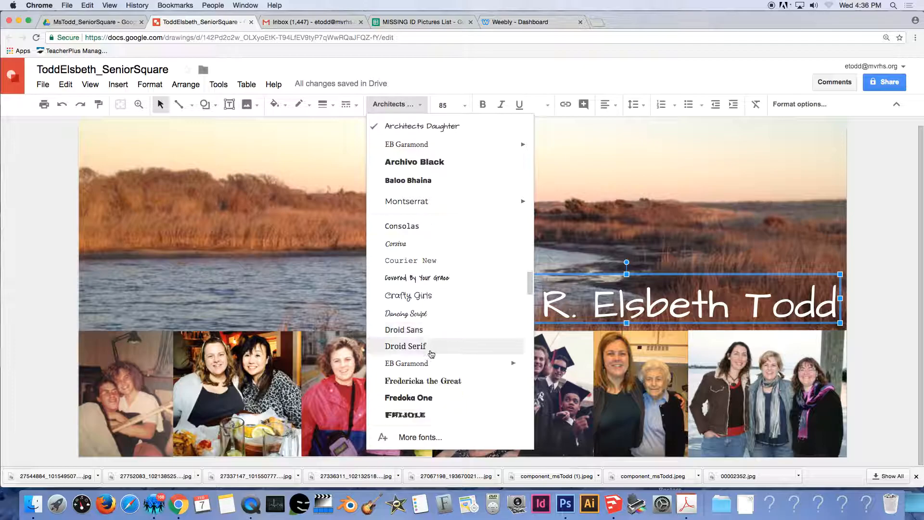
scroll(431, 354, down, 4)
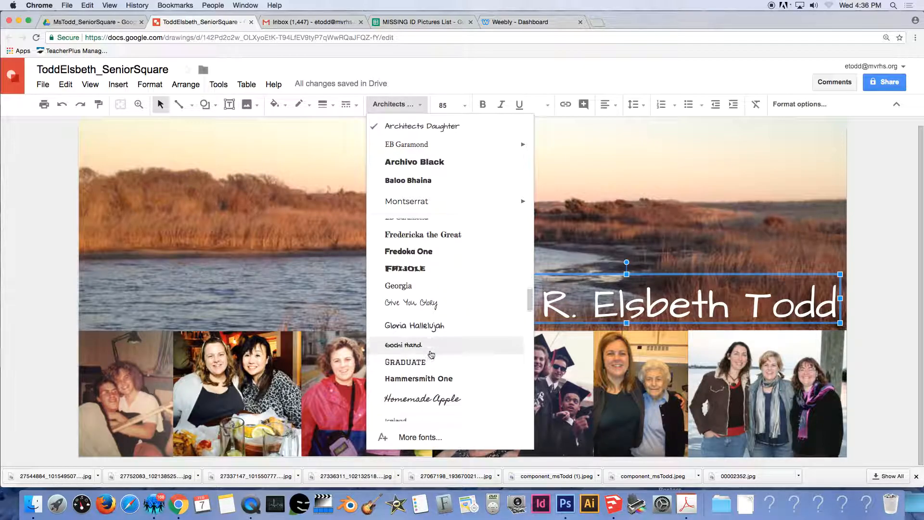
scroll(453, 366, down, 3)
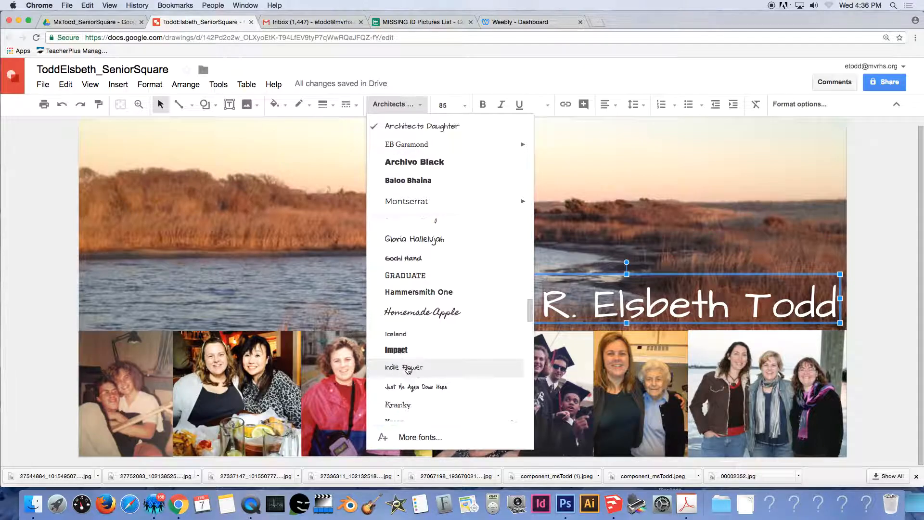
click(447, 366)
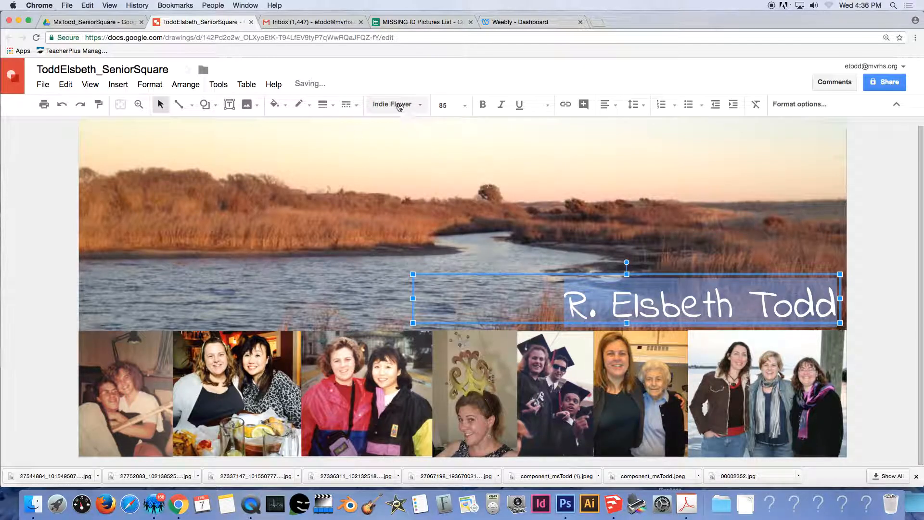
Try Baloo Tammudu, then set the name to Lato and reselect its text.
click(396, 105)
scroll(396, 410, down, 1)
click(396, 409)
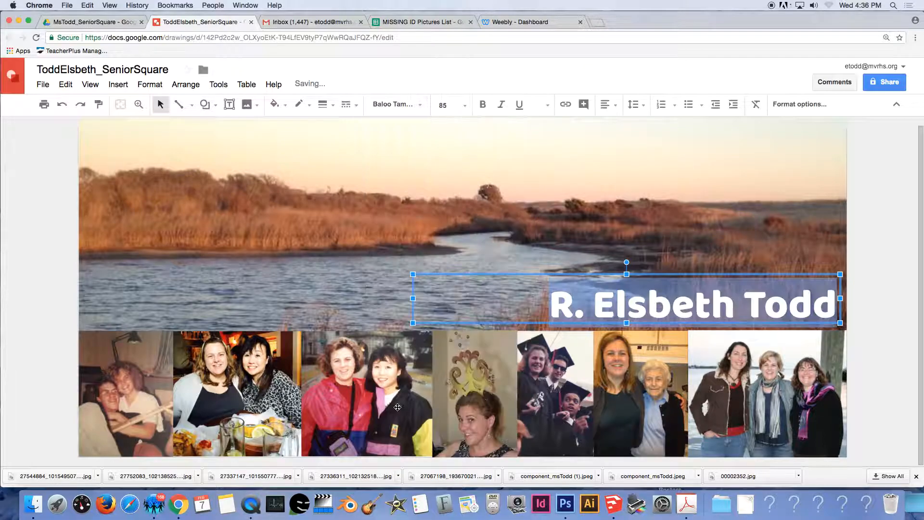
click(414, 104)
scroll(450, 336, down, 10)
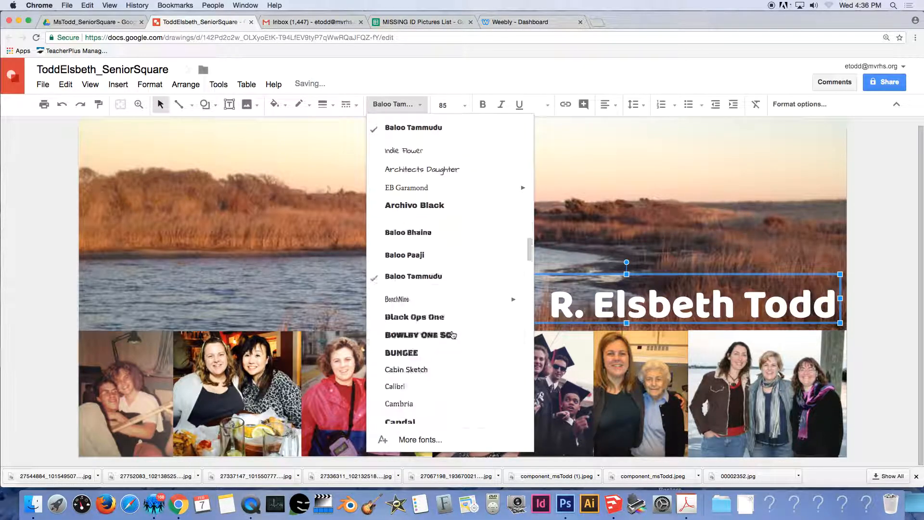
scroll(453, 337, down, 1)
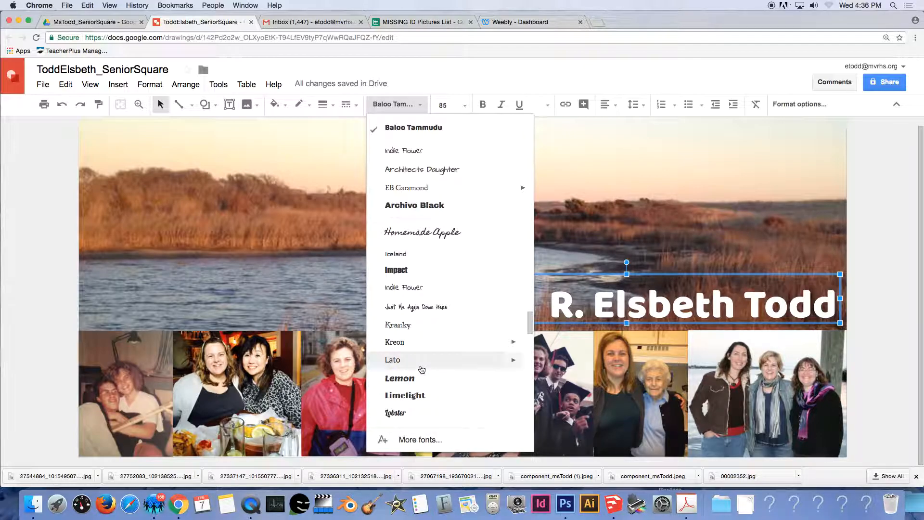
click(422, 367)
click(528, 240)
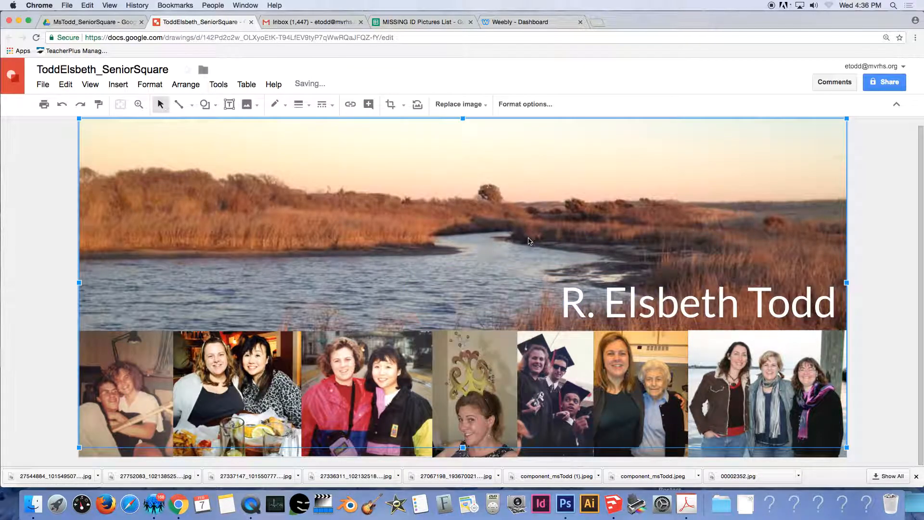
click(607, 321)
drag(563, 304, 855, 300)
Change the name's font size from 85 to 80 and check the drawing's Drive folder.
click(440, 105)
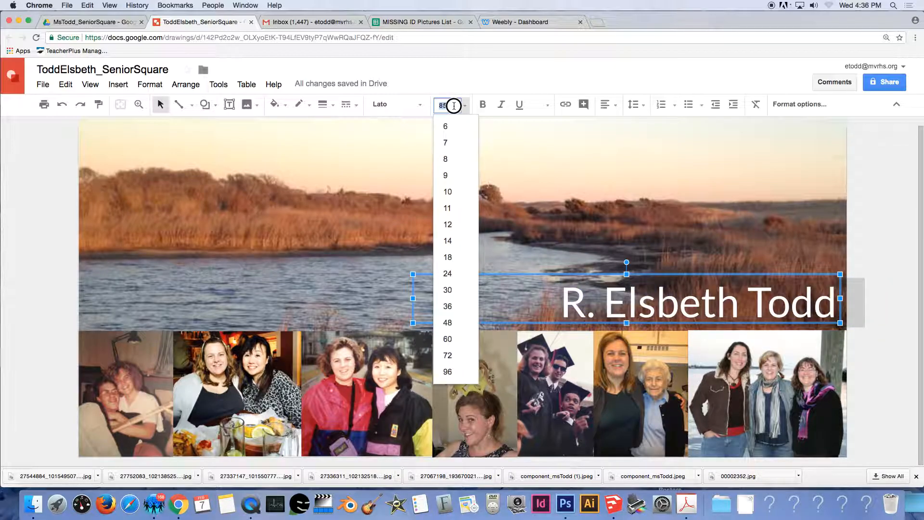
text(80)
key(Return)
click(771, 270)
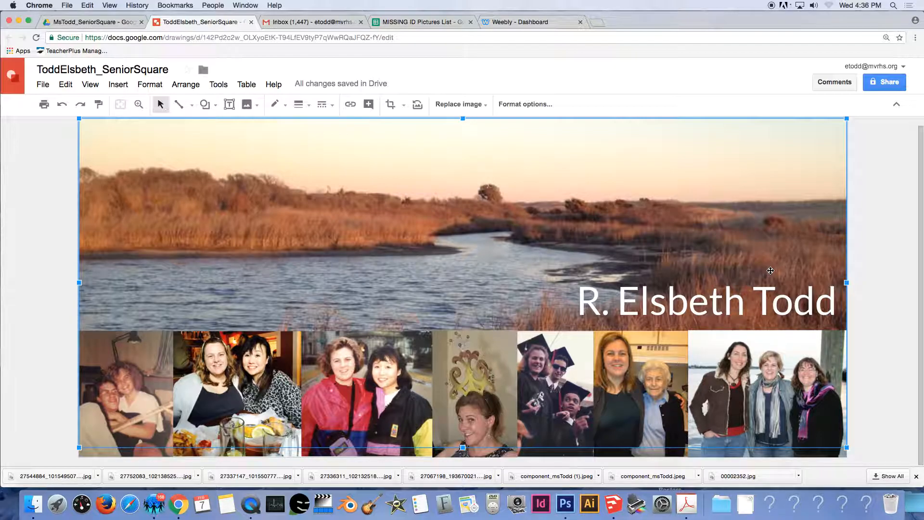
click(203, 70)
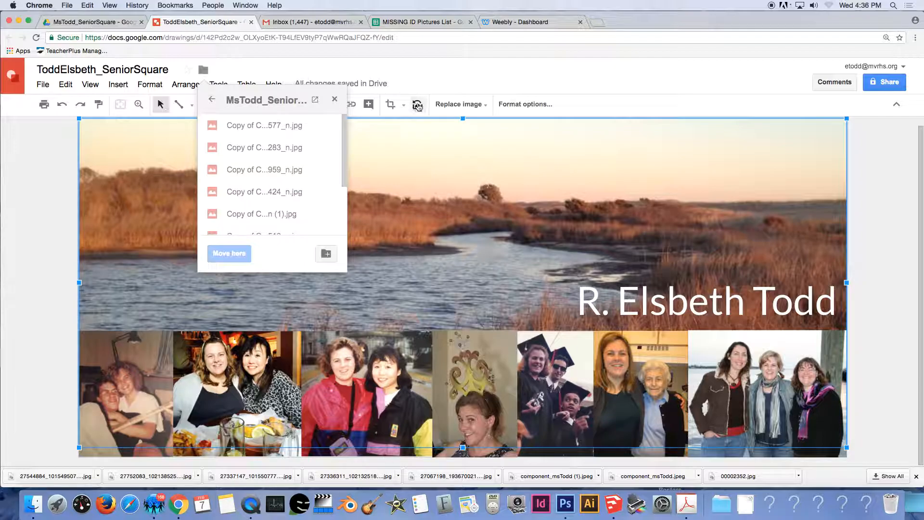
click(479, 132)
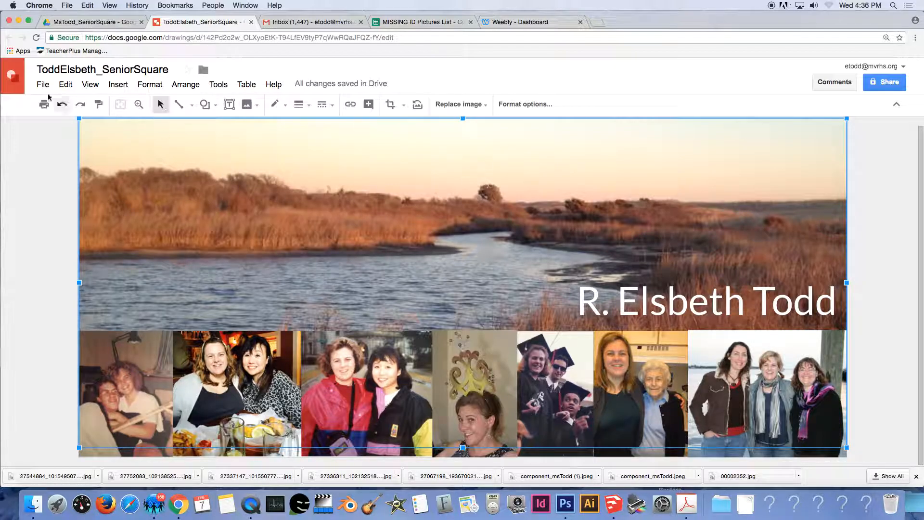
Close the drawing, go to My Drive, and select the MsTodd_SeniorSquare folder.
click(251, 23)
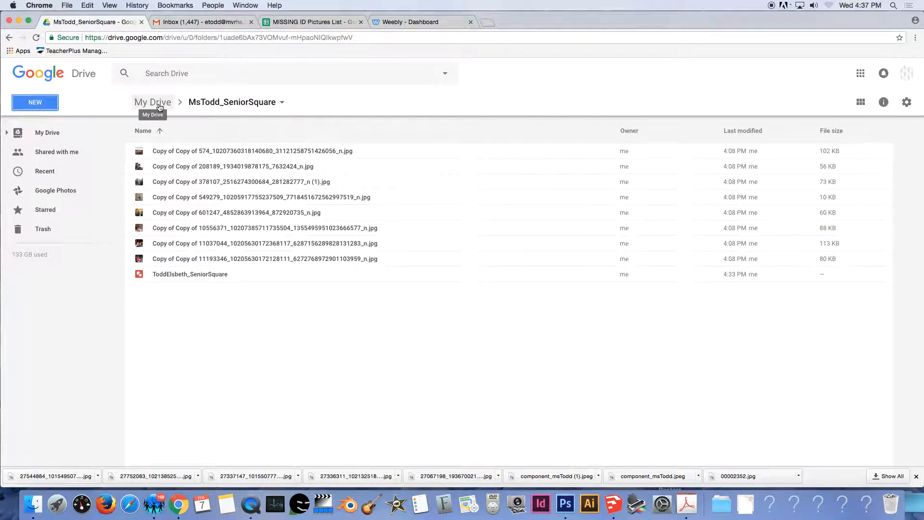
click(160, 106)
scroll(238, 313, down, 2)
scroll(230, 317, down, 20)
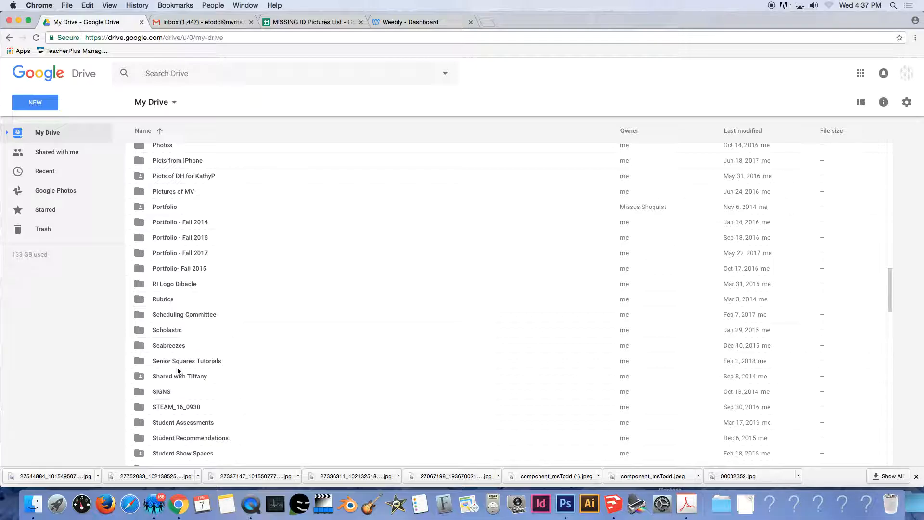
scroll(187, 357, down, 10)
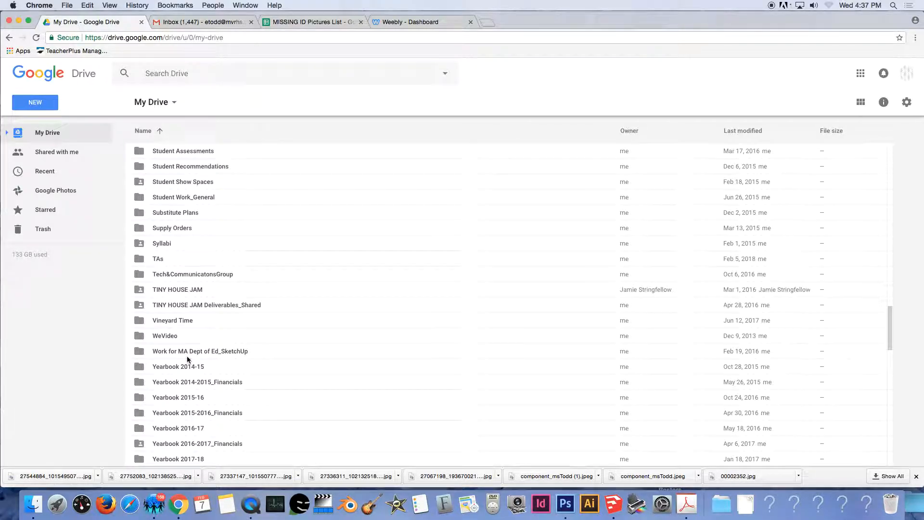
scroll(187, 359, down, 3)
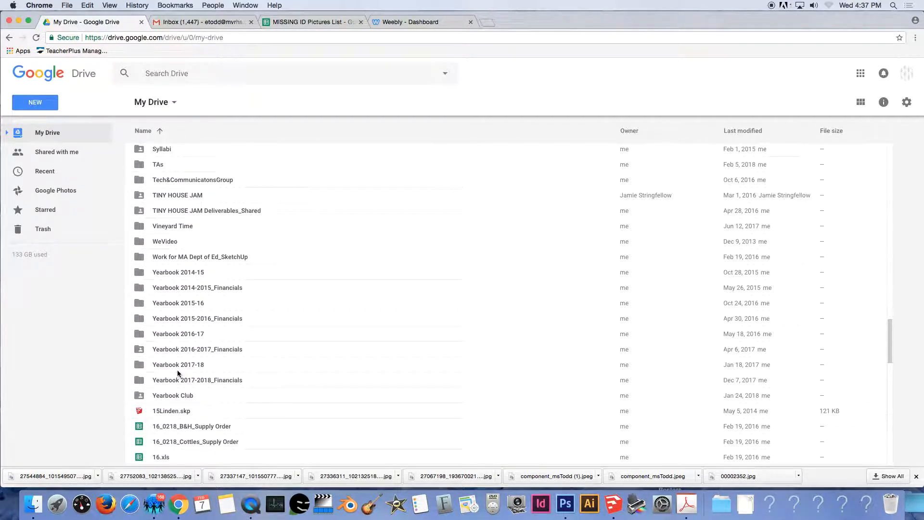
scroll(190, 360, up, 10)
scroll(176, 372, up, 6)
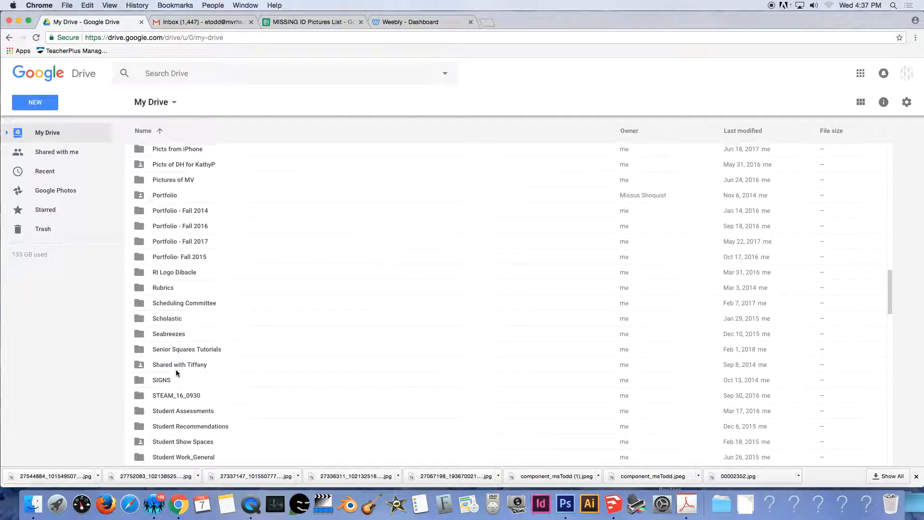
scroll(172, 371, down, 5)
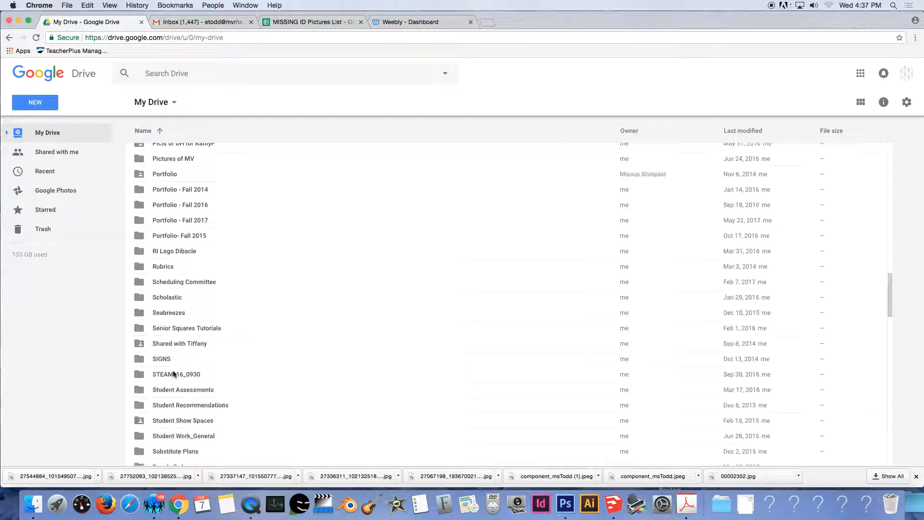
scroll(171, 356, down, 3)
scroll(169, 359, up, 12)
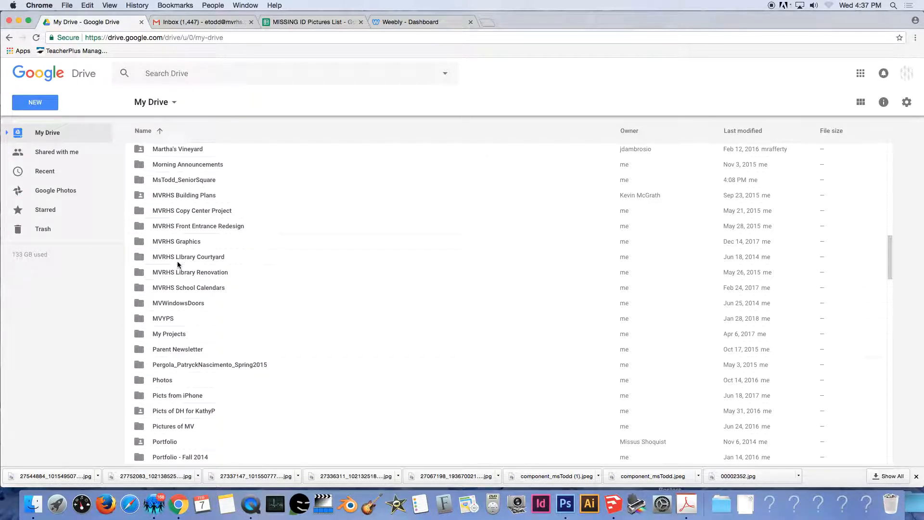
click(172, 186)
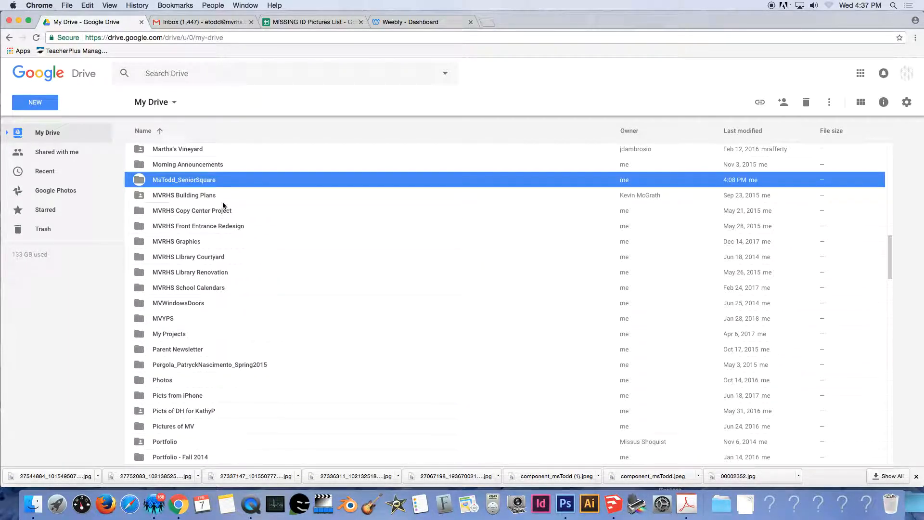
Share MsTodd_SeniorSquare with the collaborator's e-mail, adding a short note.
click(785, 104)
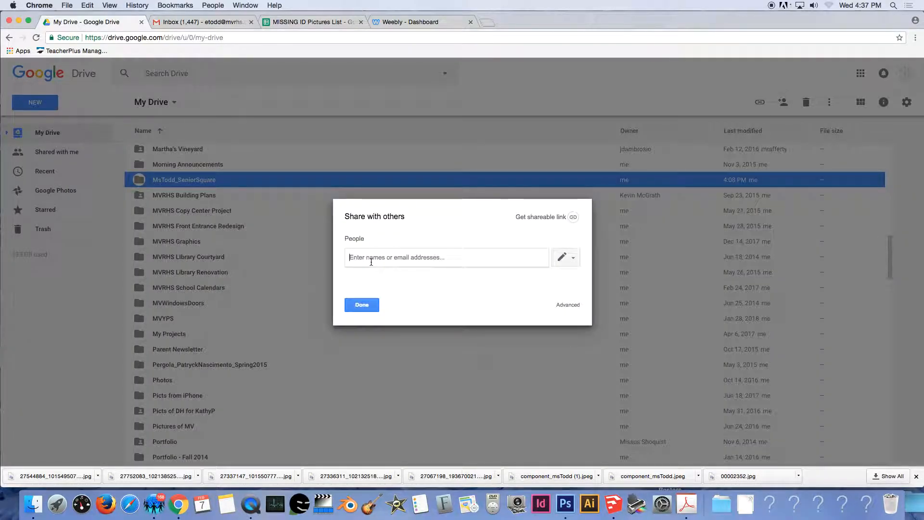
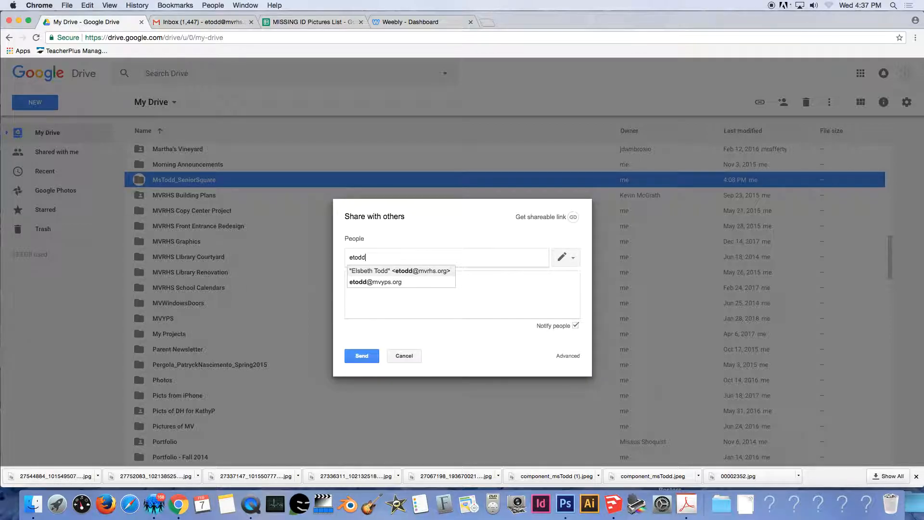
click(395, 271)
click(368, 282)
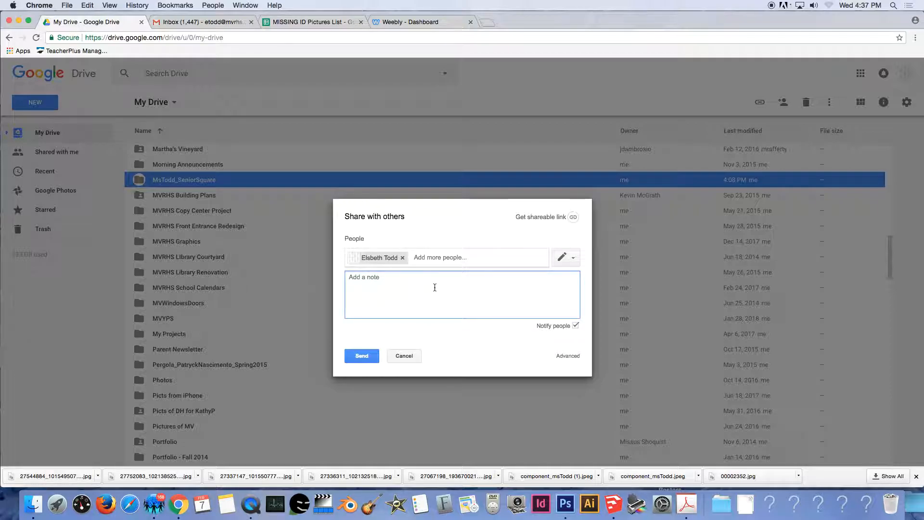
text(Hi Ms. Here's my senior square.)
click(362, 357)
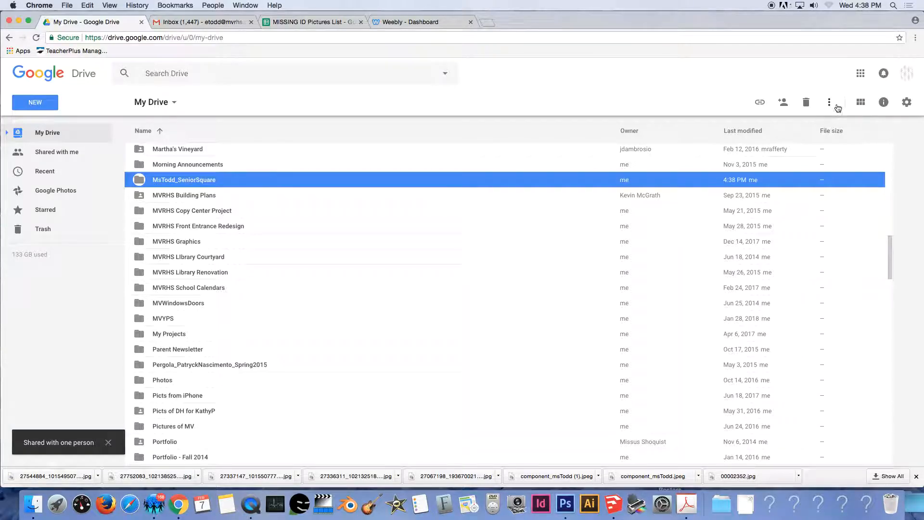
click(861, 74)
View the collaboration invitation in Gmail, then go back to the My Drive tab.
click(796, 169)
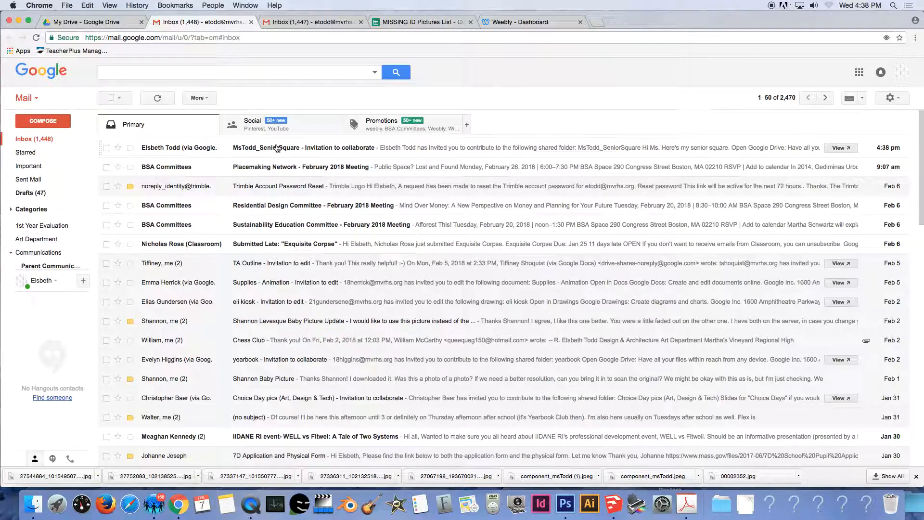
click(119, 25)
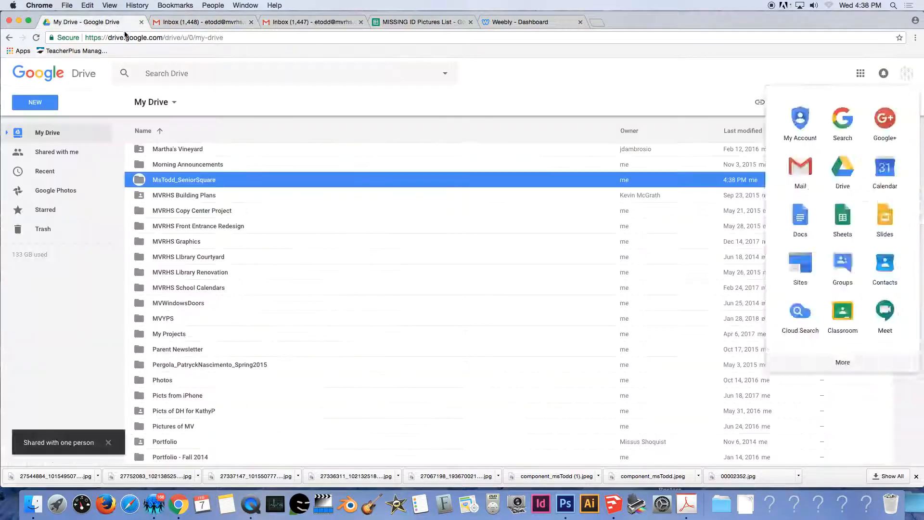